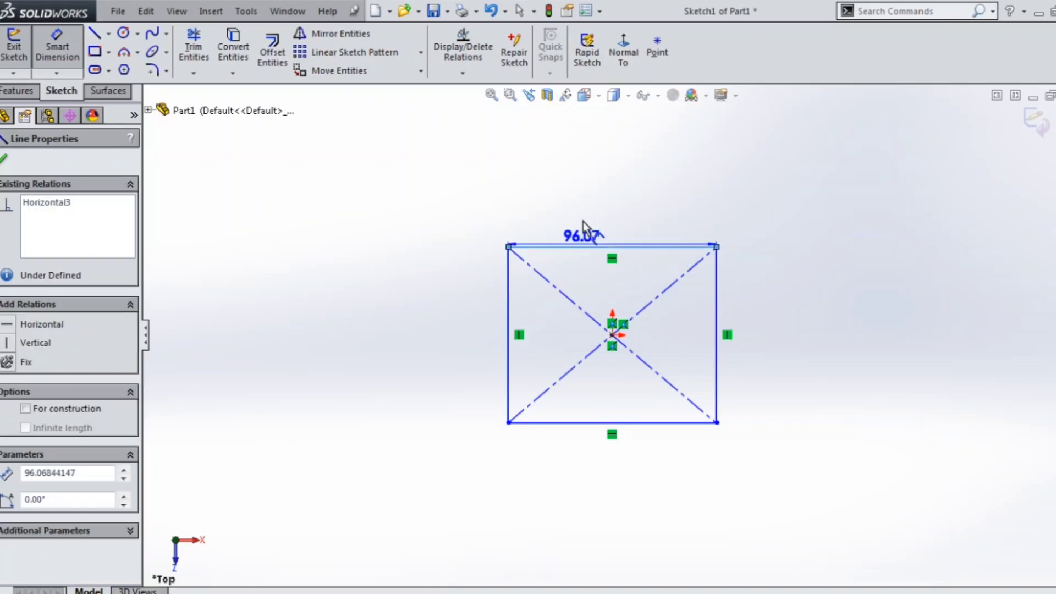
- Dimension the center rectangle 100 mm along its horizontal edge and 120 mm along its vertical edge
click(588, 229)
text(100)
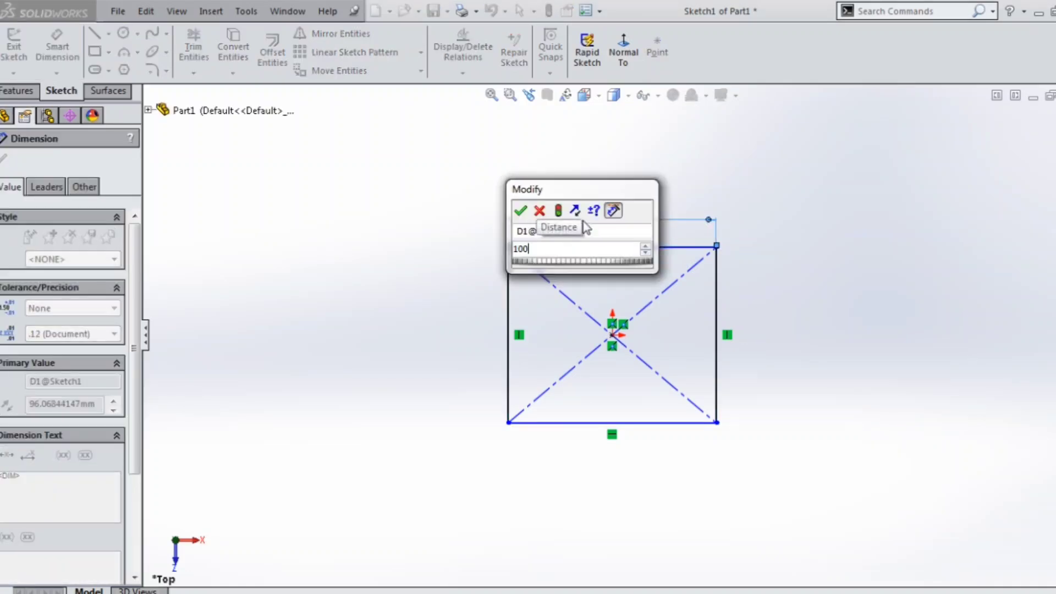
key(Return)
key(Escape)
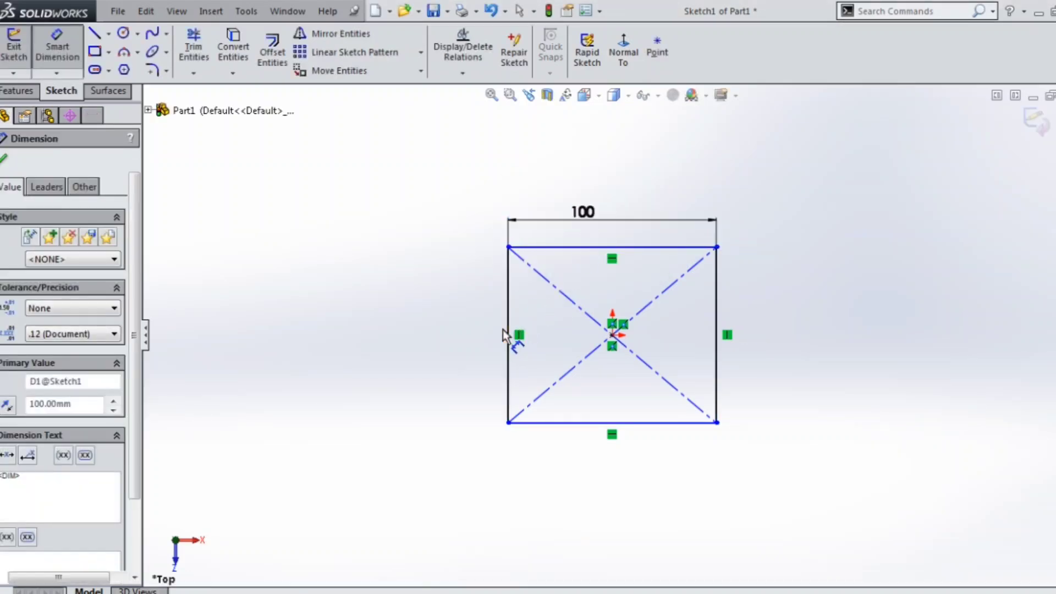
click(504, 331)
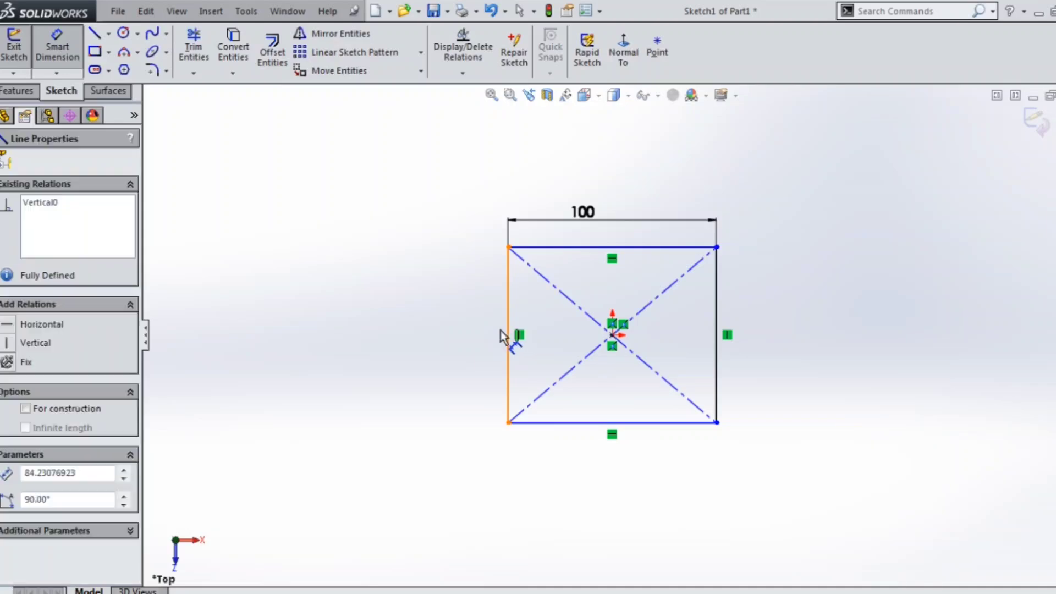
click(474, 335)
text(120)
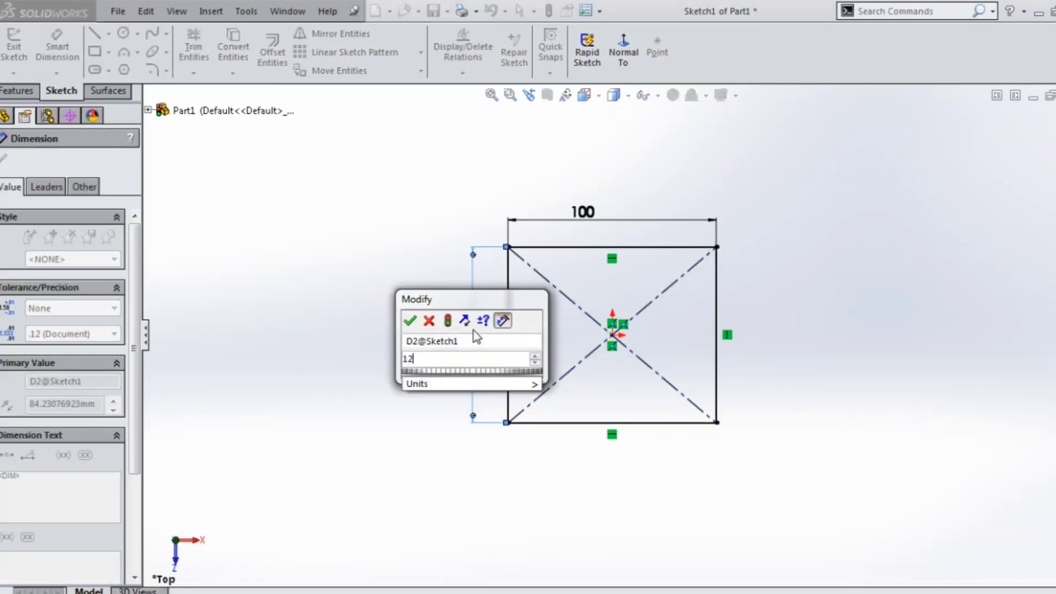
click(410, 321)
- Extrude the rectangle as a blind boss 10 mm thick to form the base plate
mouse_move(483, 332)
middle_down()
mouse_move(518, 249)
mouse_move(504, 212)
mouse_move(436, 254)
middle_up()
click(386, 289)
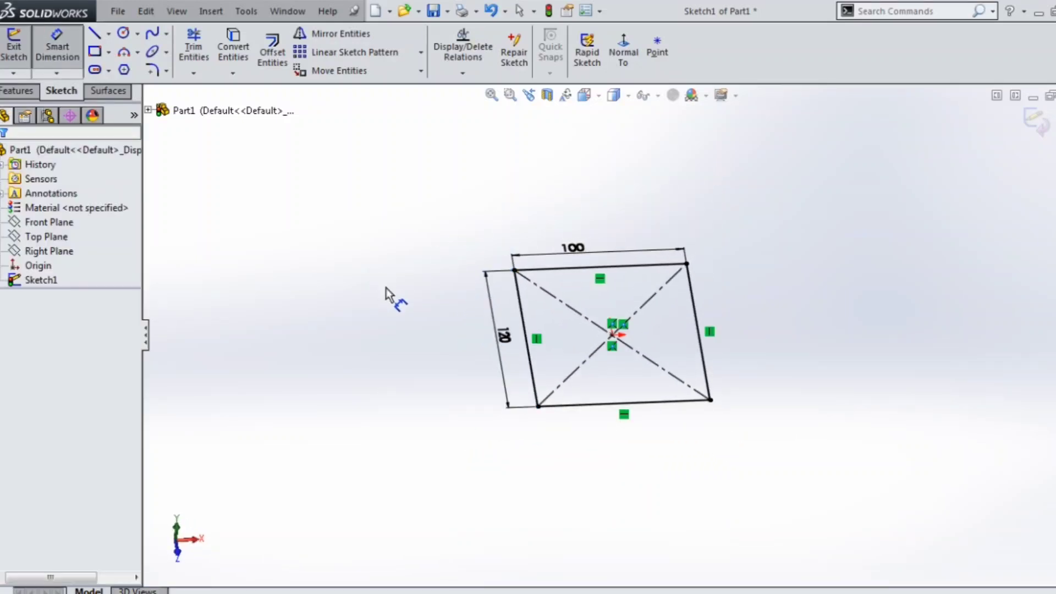
click(9, 93)
click(14, 63)
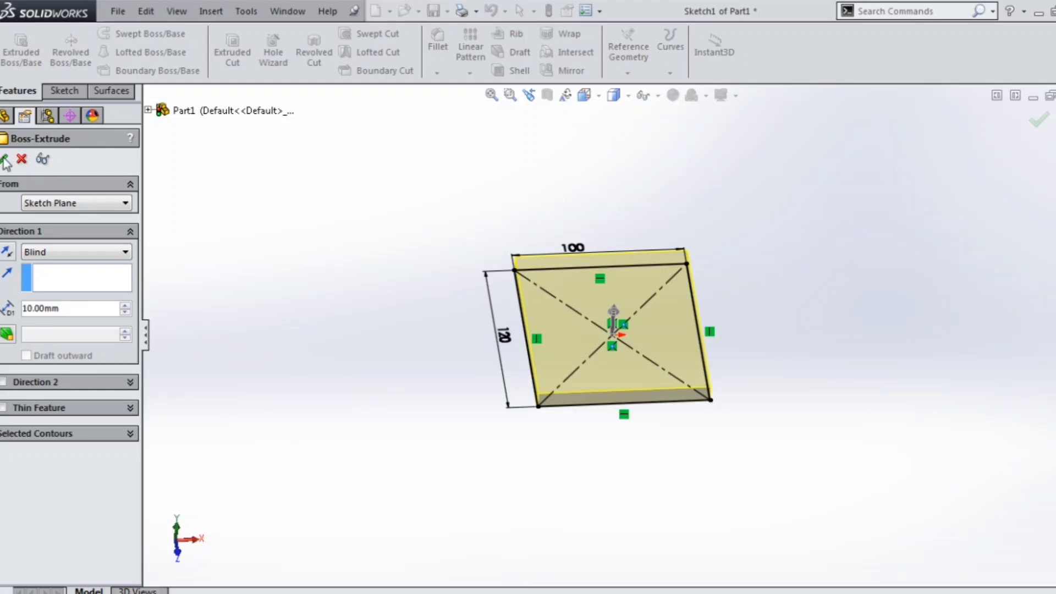
key(Return)
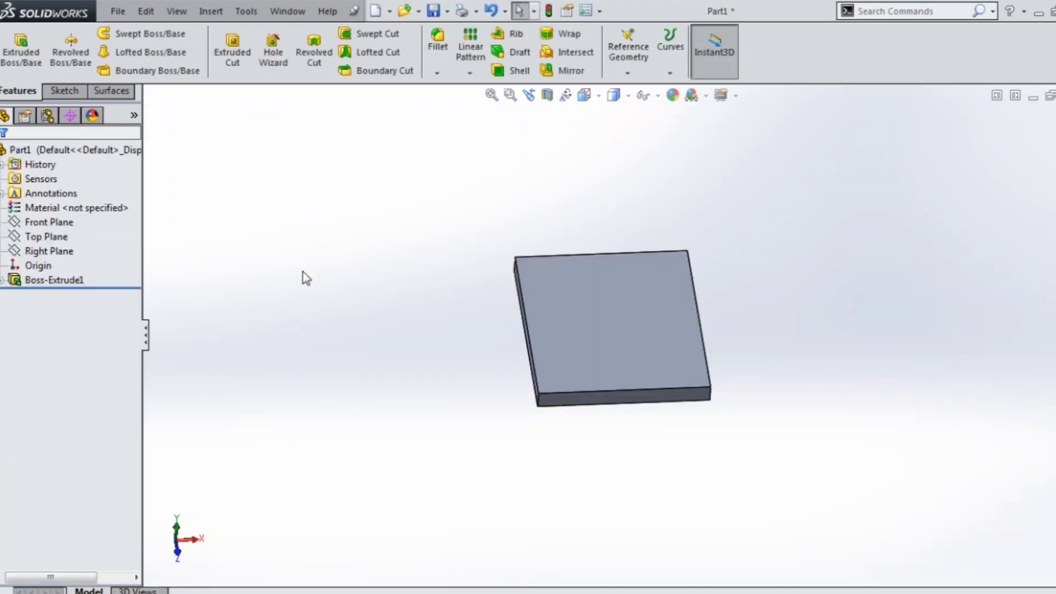
- Start a new sketch on the Front Plane
middle_drag(302, 278, 630, 284)
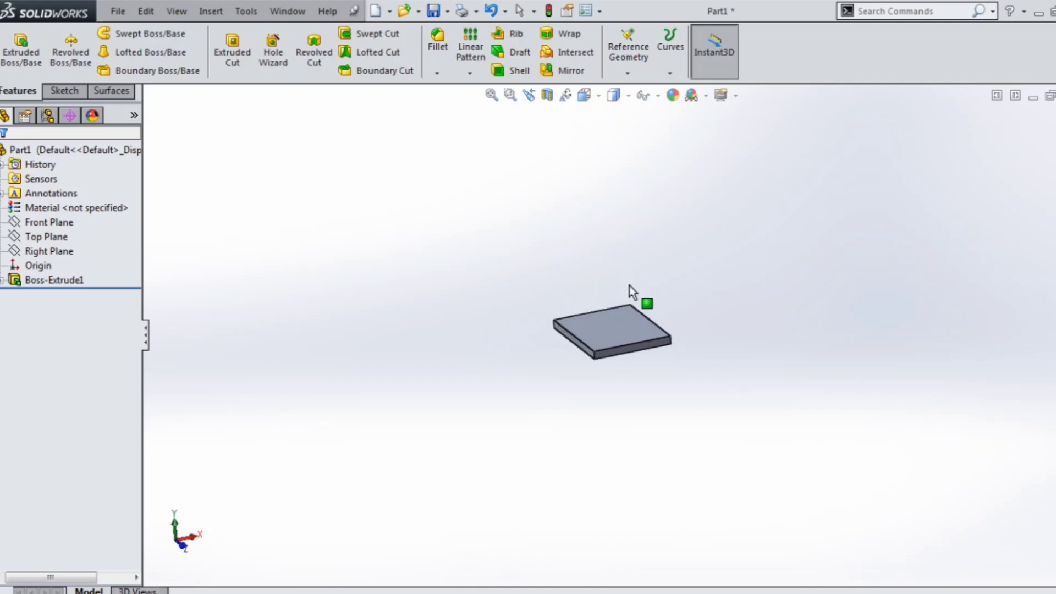
scroll(631, 269, down, 2)
click(73, 252)
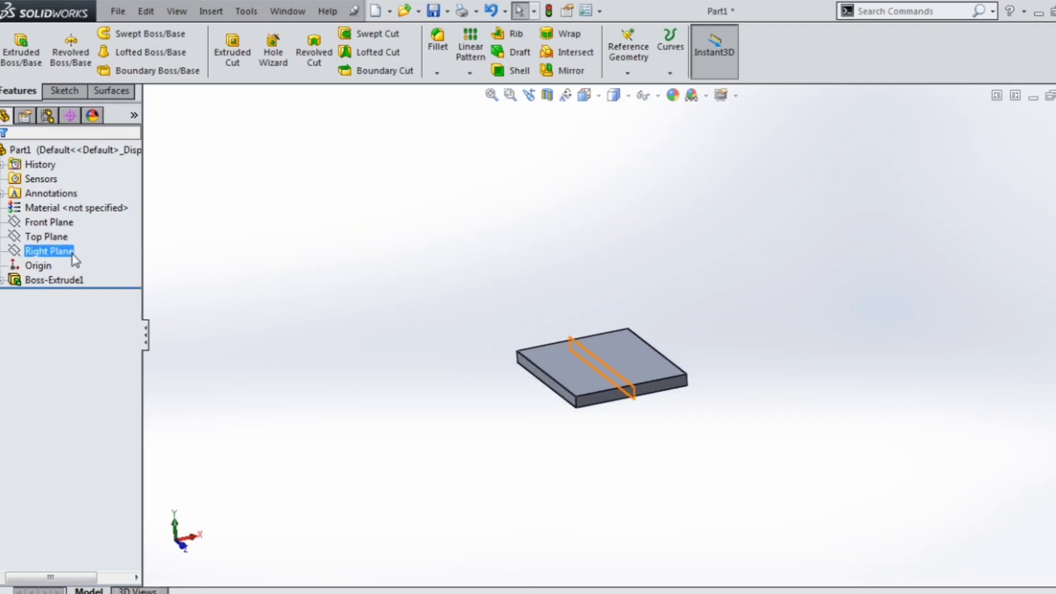
click(66, 241)
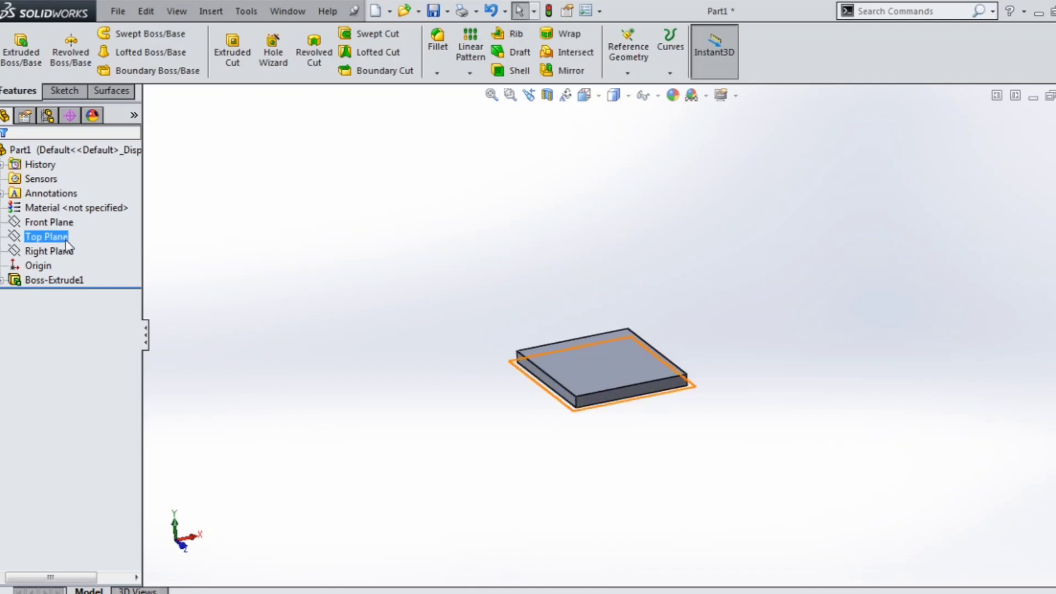
click(61, 226)
ctrl+click(61, 207)
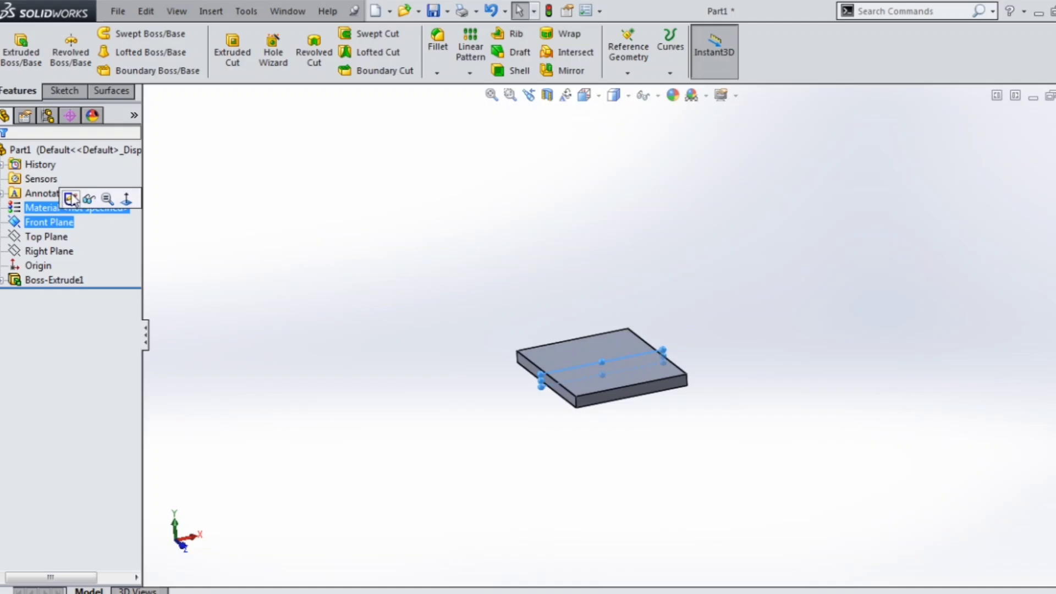
click(71, 199)
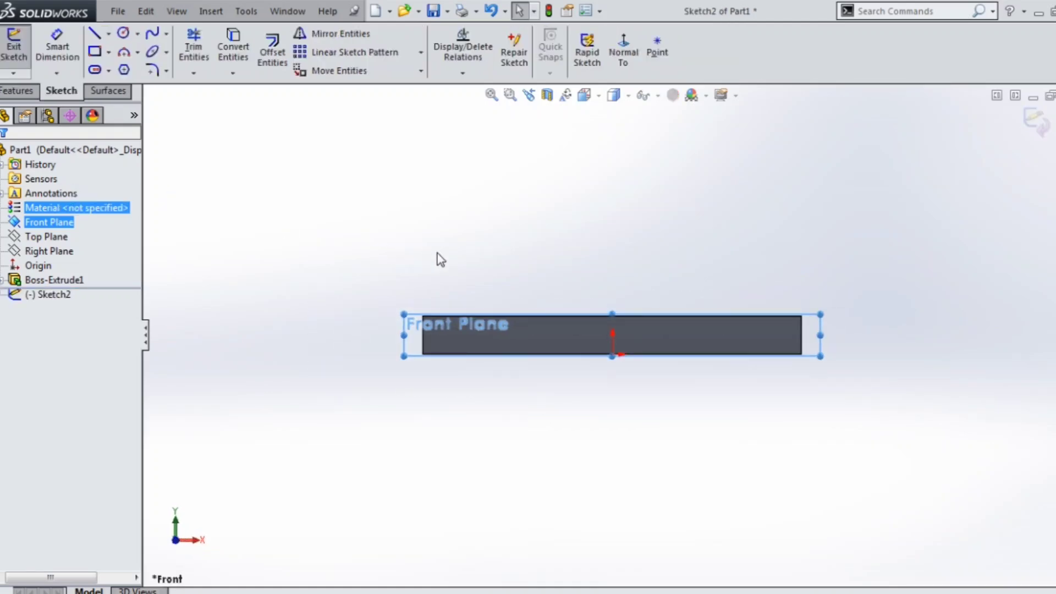
- Sketch an inclined line about 60 mm long, rising to the right at about 15 degrees above the plate
click(95, 34)
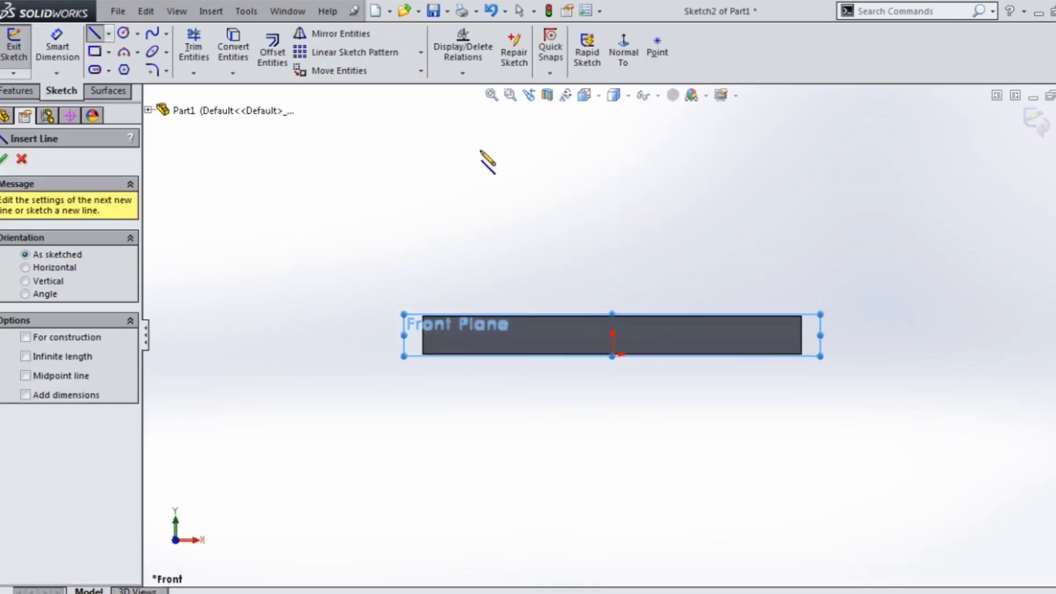
scroll(581, 175, up, 2)
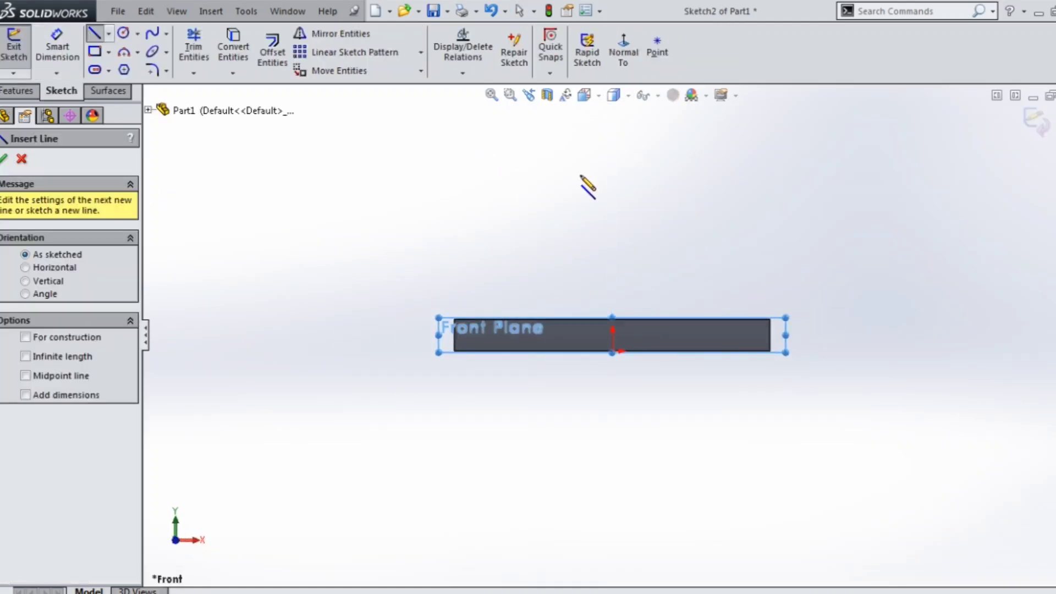
click(522, 181)
click(675, 141)
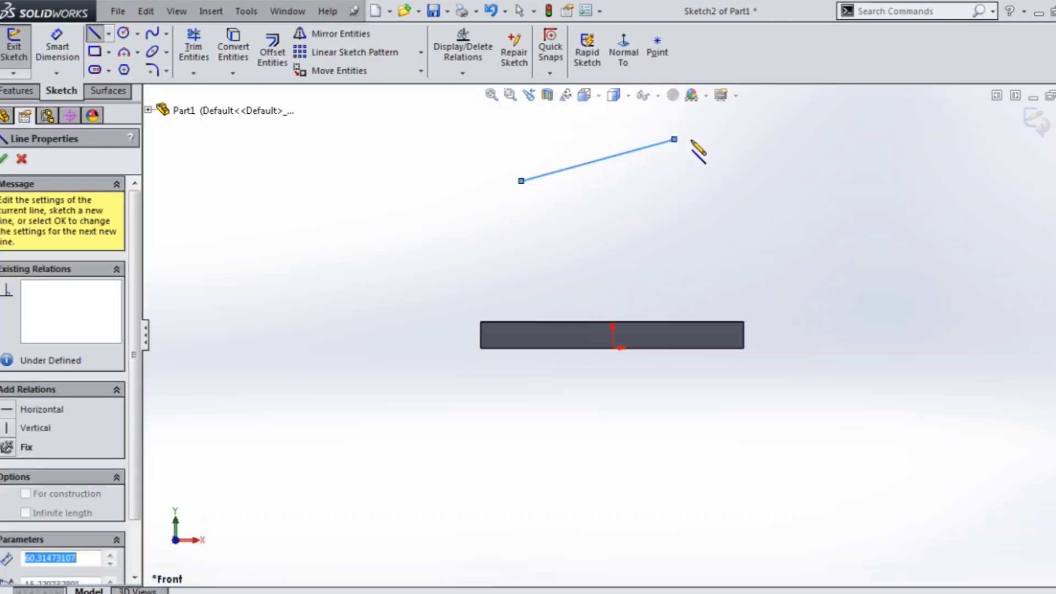
key(Escape)
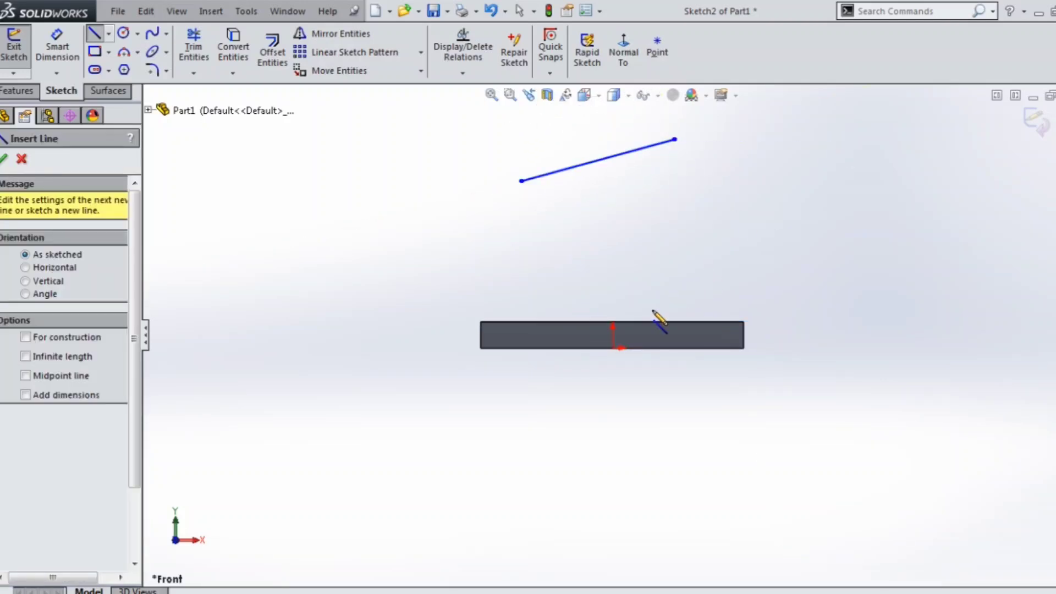
- Sketch a line about 73 mm long from the origin up to the inclined line
click(614, 348)
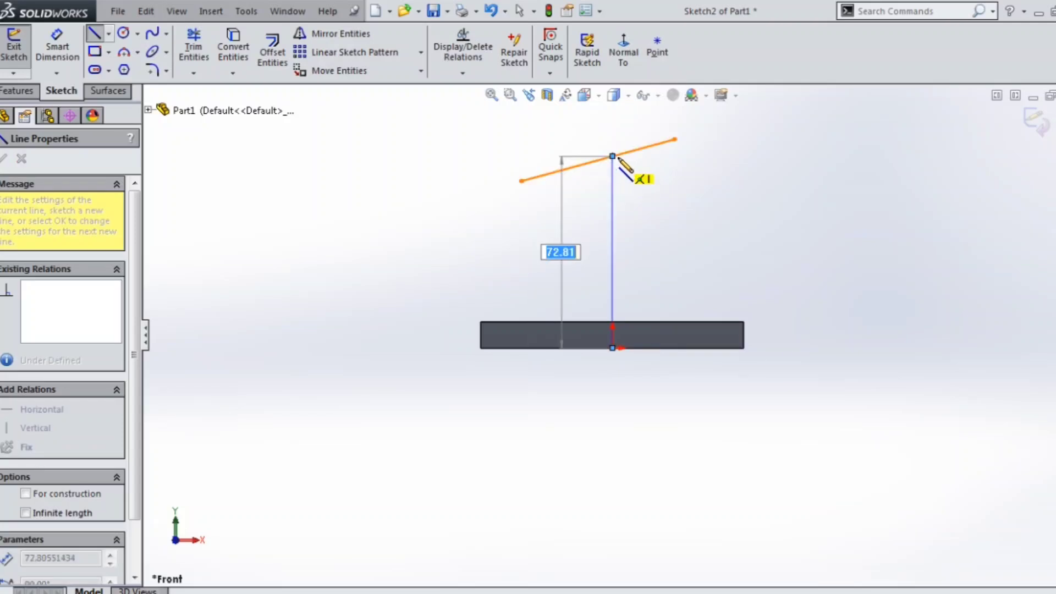
click(618, 165)
right_click(694, 162)
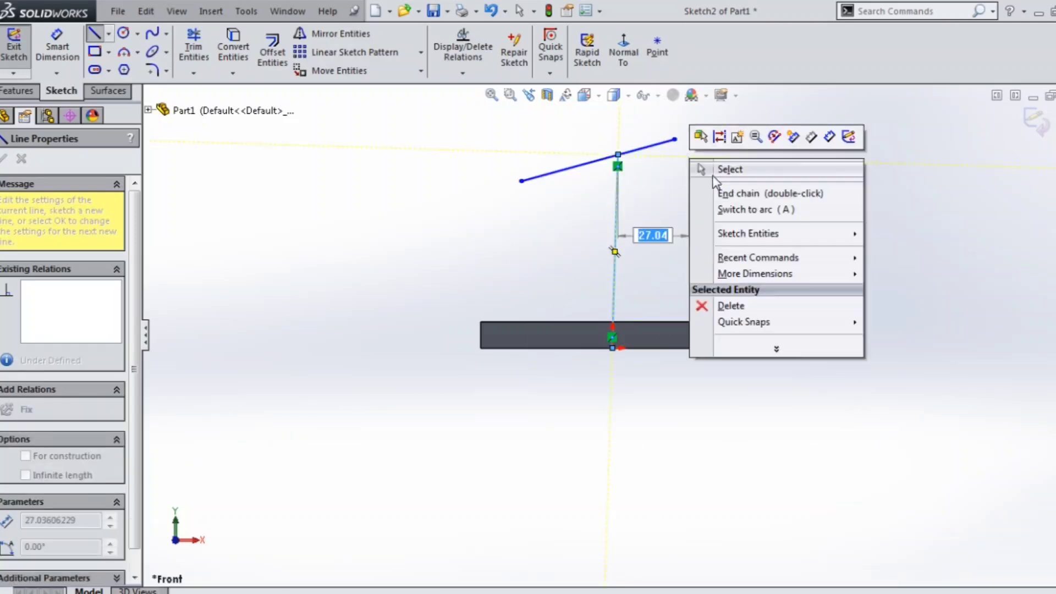
click(709, 168)
- Make the line from the origin vertical and convert it to construction geometry
click(617, 197)
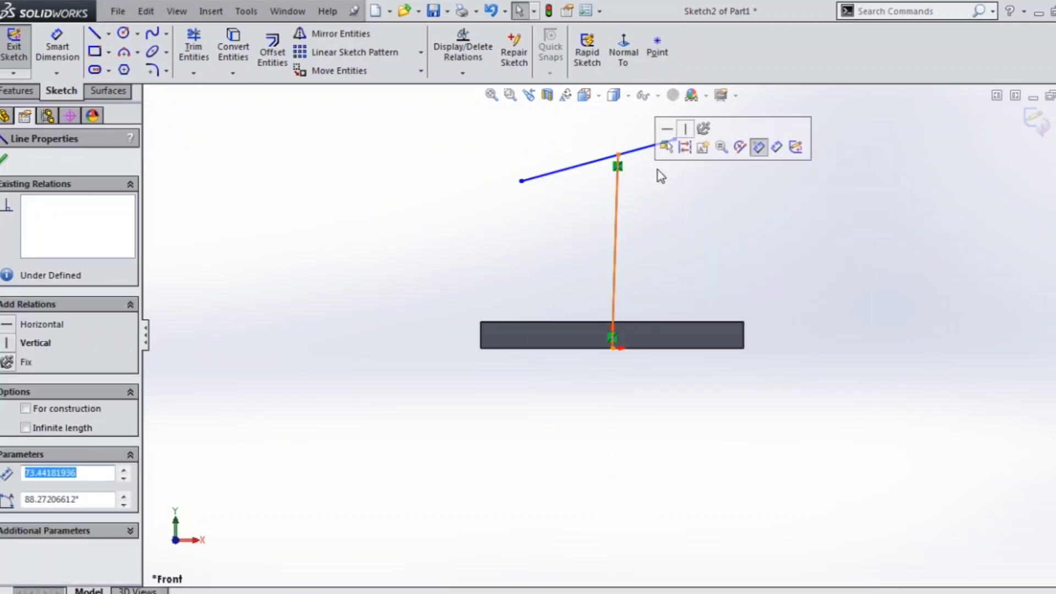
click(694, 132)
click(662, 225)
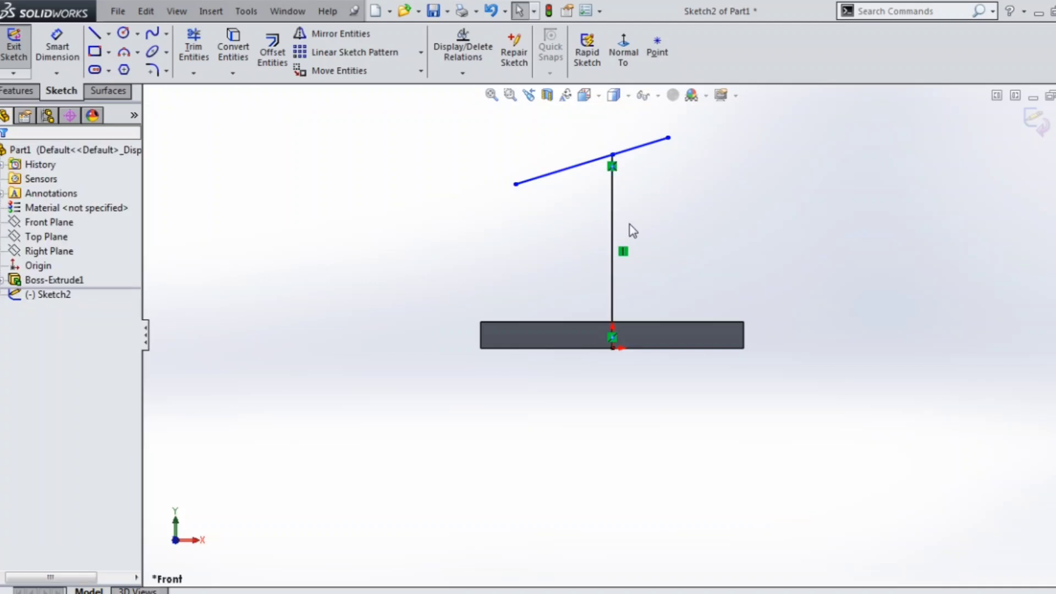
drag(628, 224, 549, 217)
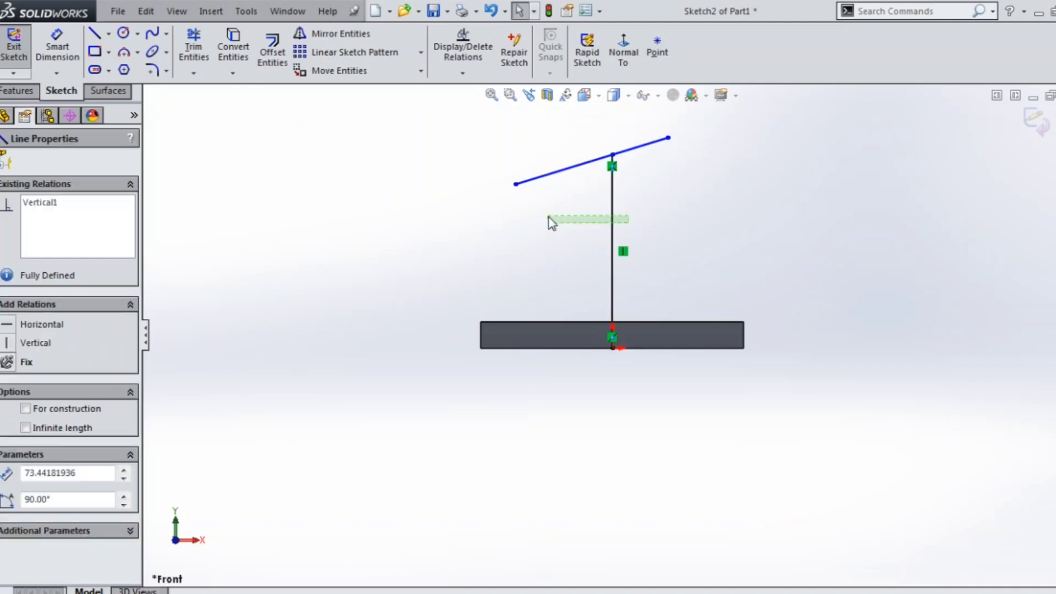
click(88, 414)
click(277, 338)
- Dimension the inclined line's length at 75 mm
scroll(669, 166, down, 1)
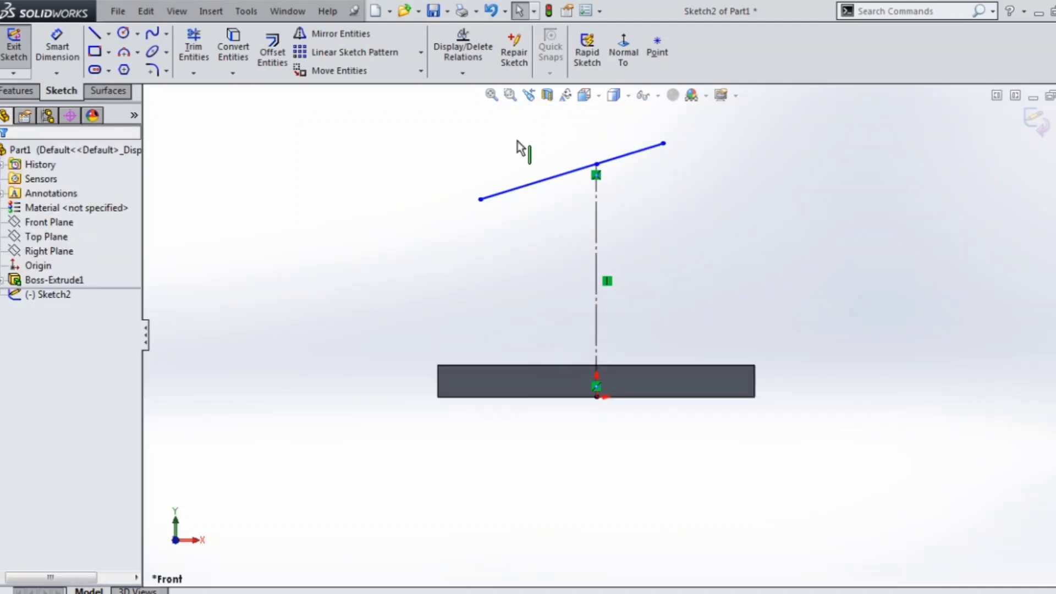
click(57, 48)
key(z)
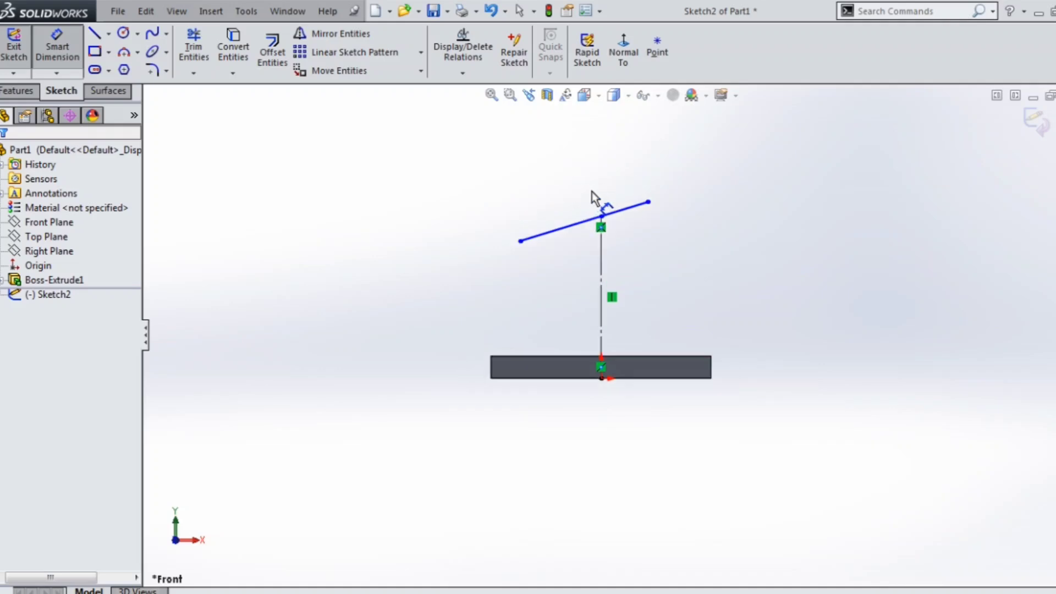
click(572, 225)
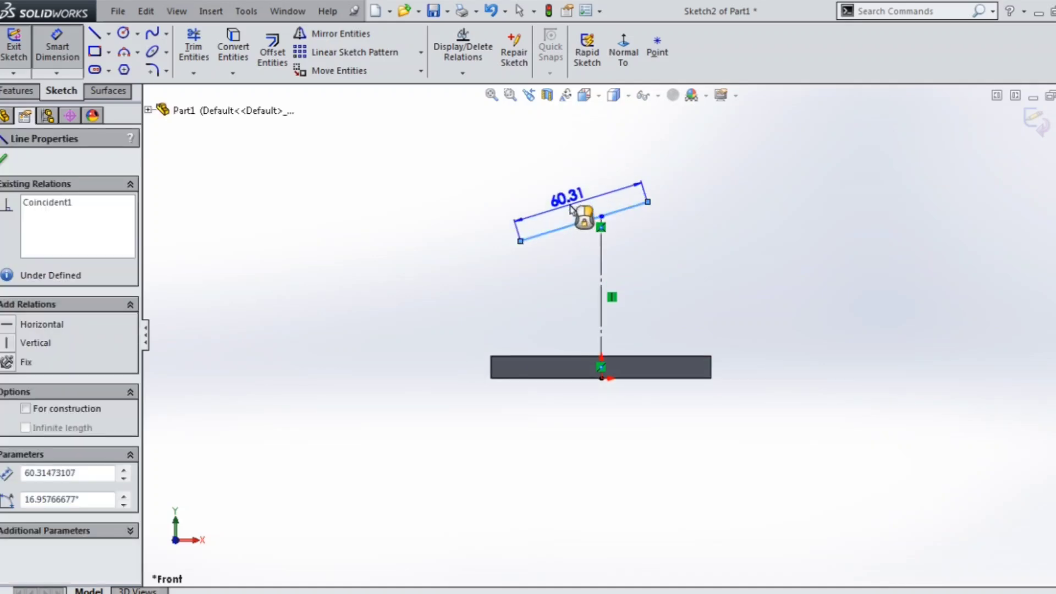
click(570, 208)
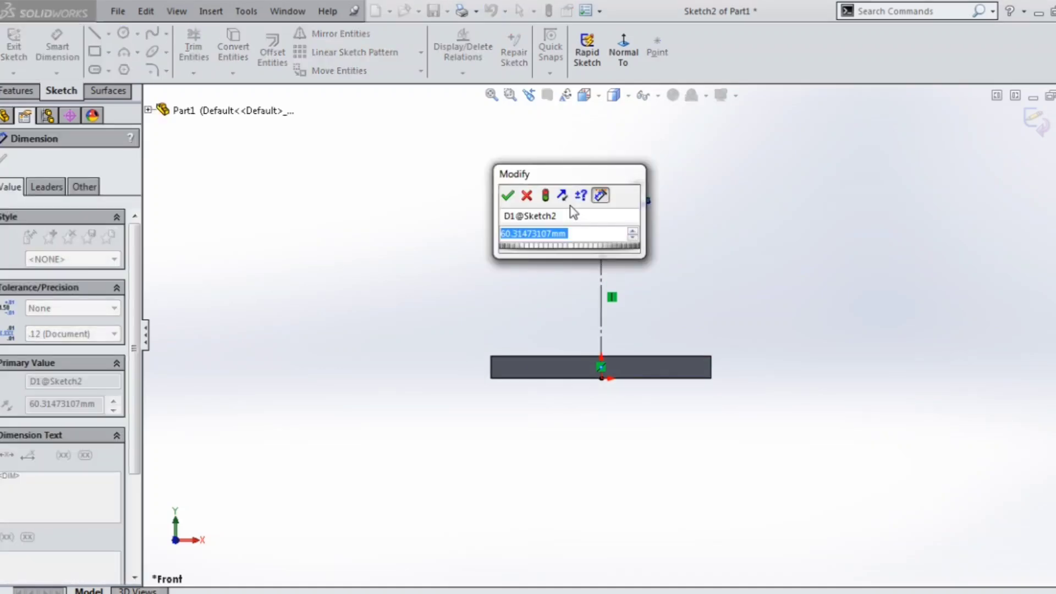
text(75)
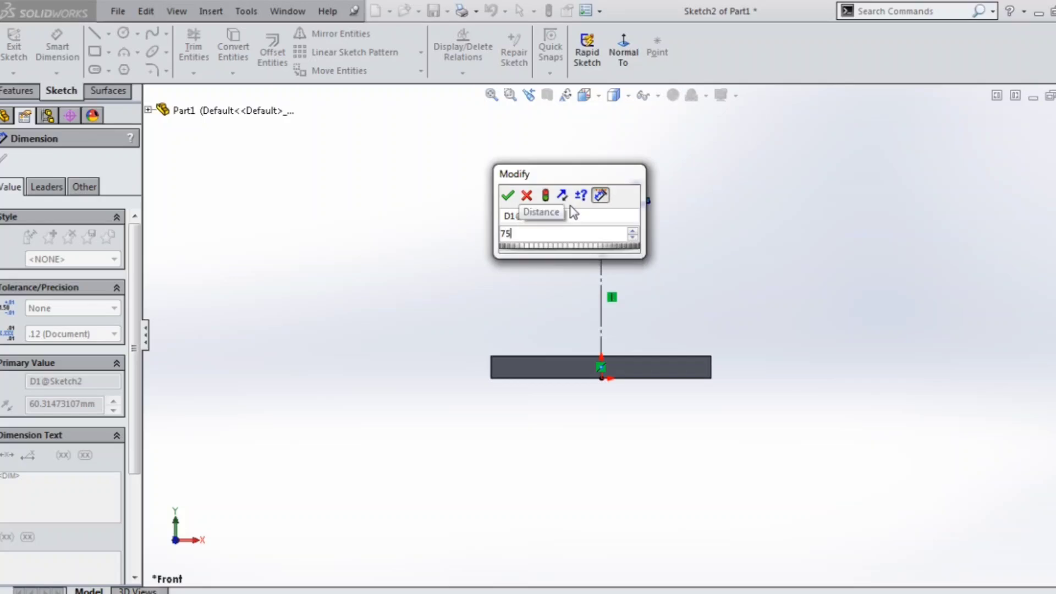
key(Return)
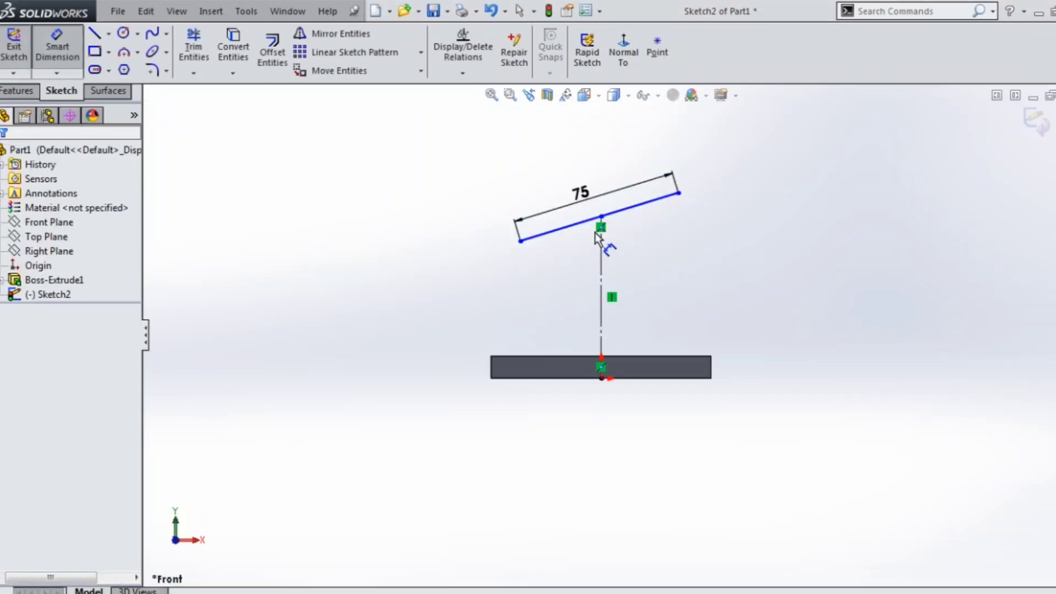
- Dimension the height from the plate's bottom edge to the construction line's upper endpoint at 80 mm
click(601, 217)
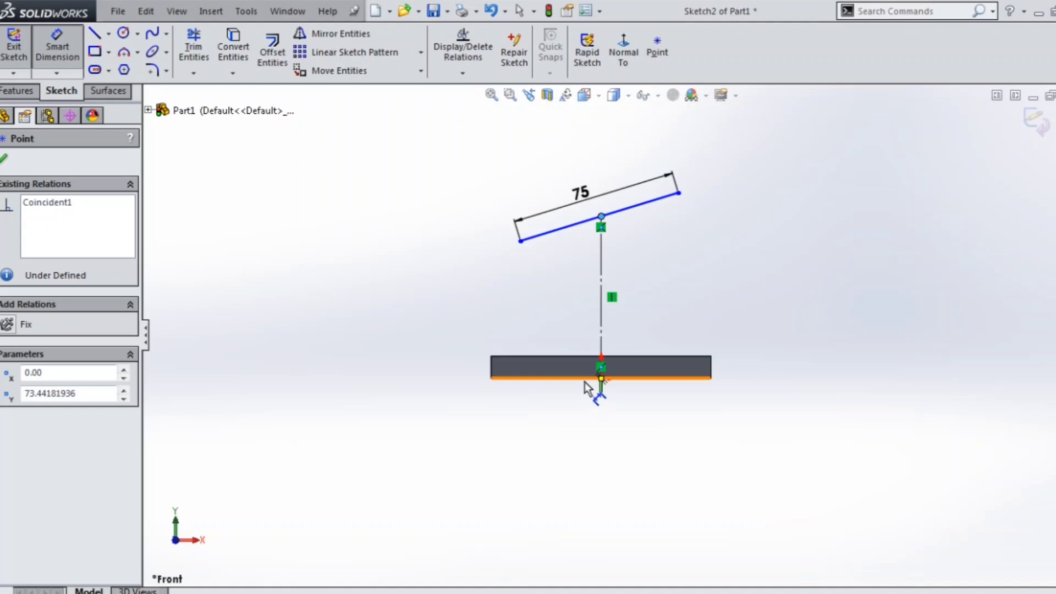
click(586, 379)
click(394, 324)
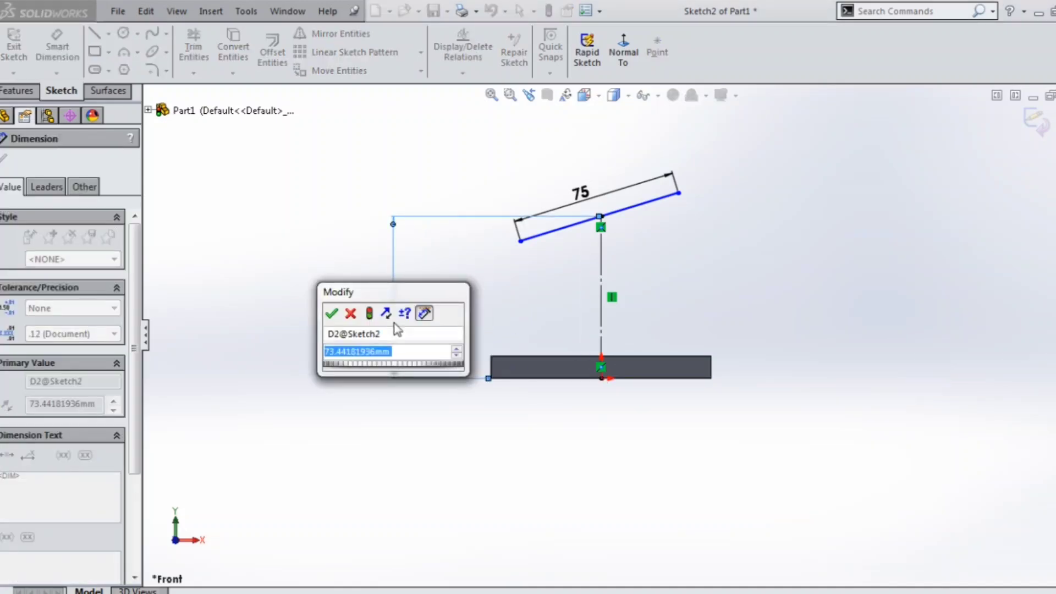
text(80)
key(Return)
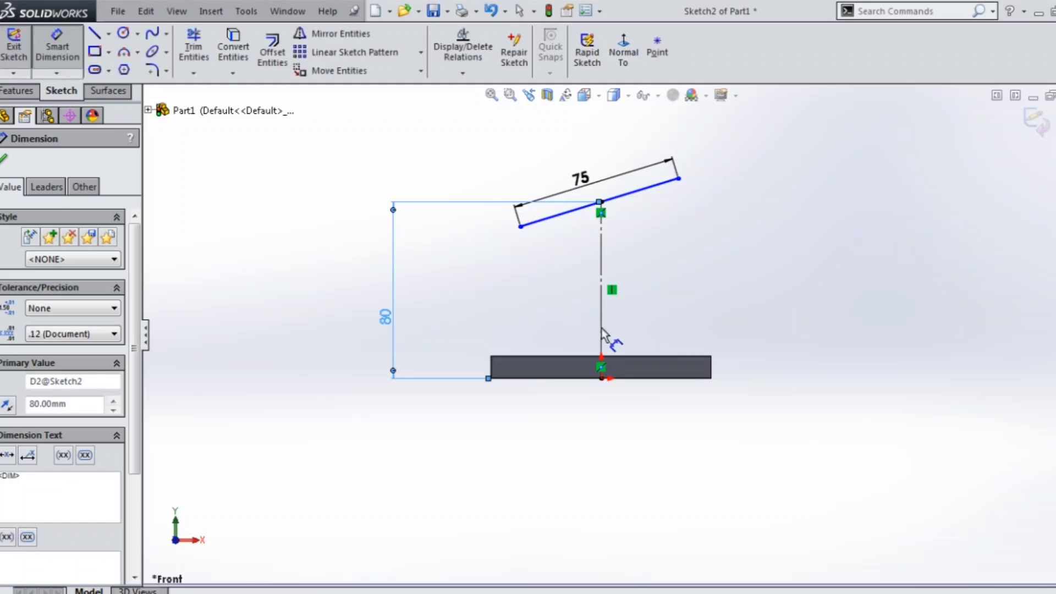
- Dimension the angle between the inclined line and the plate's top edge at 10 degrees, placing the dimension between them
click(625, 198)
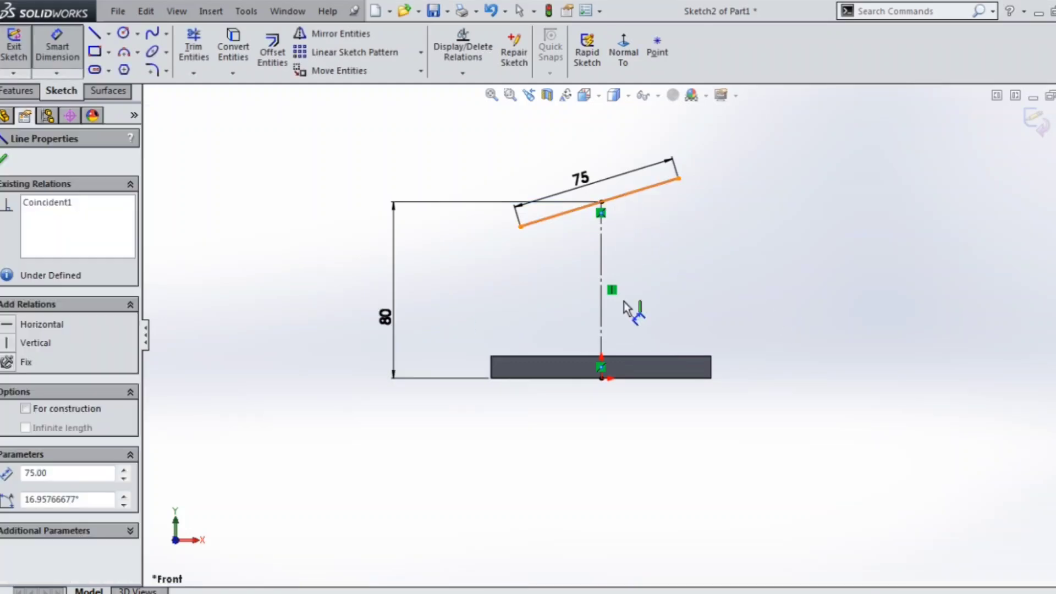
click(645, 357)
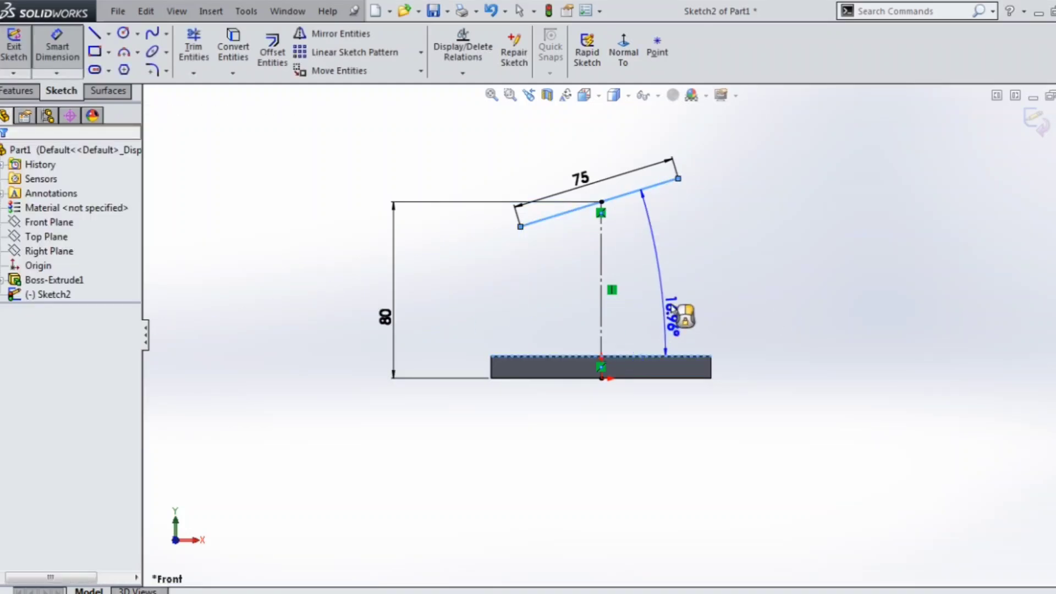
click(676, 297)
text(10)
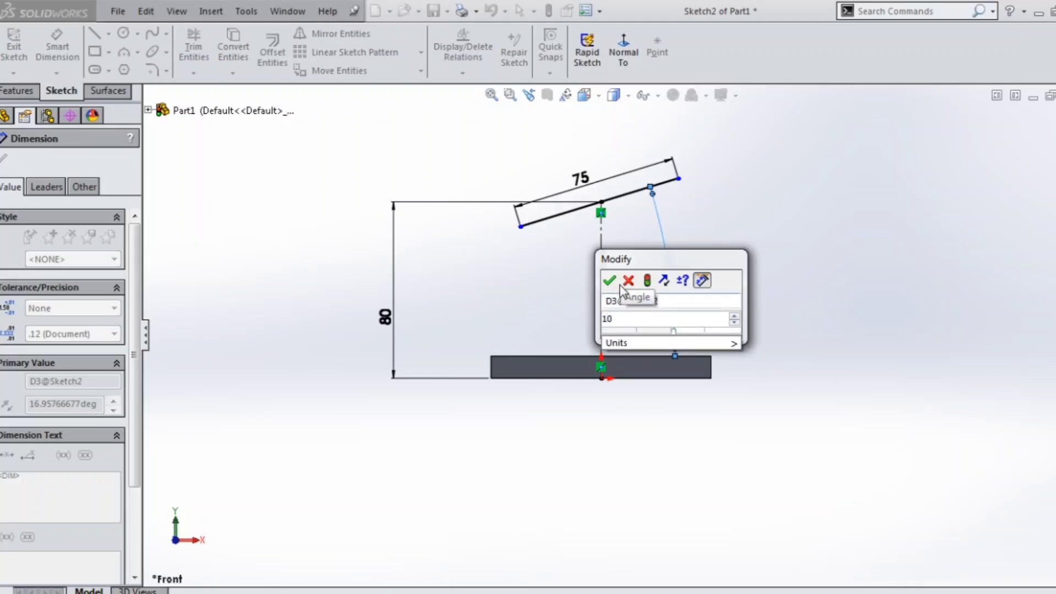
click(610, 281)
click(825, 302)
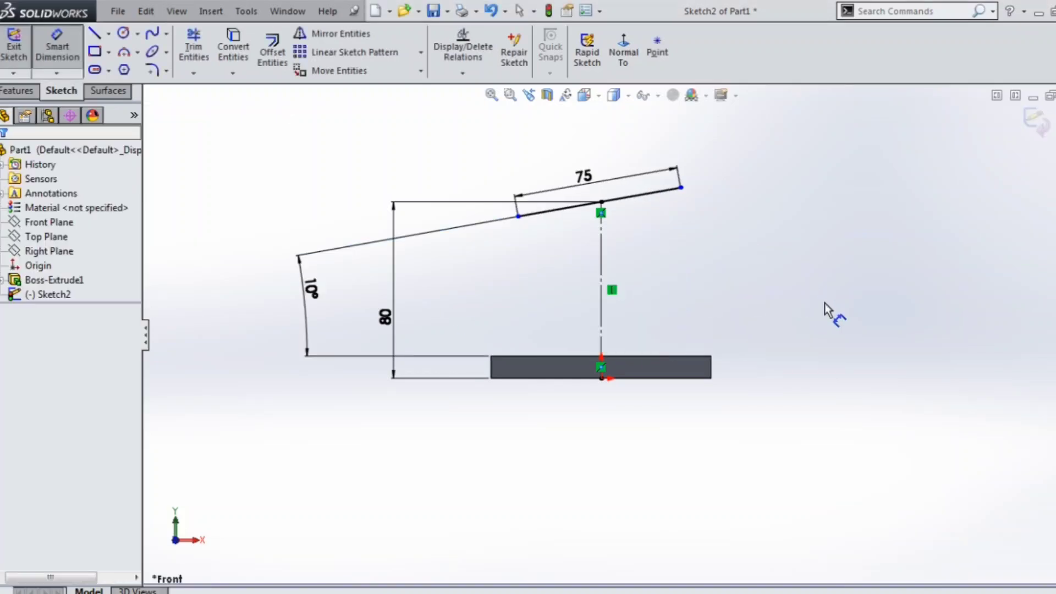
drag(306, 295, 641, 286)
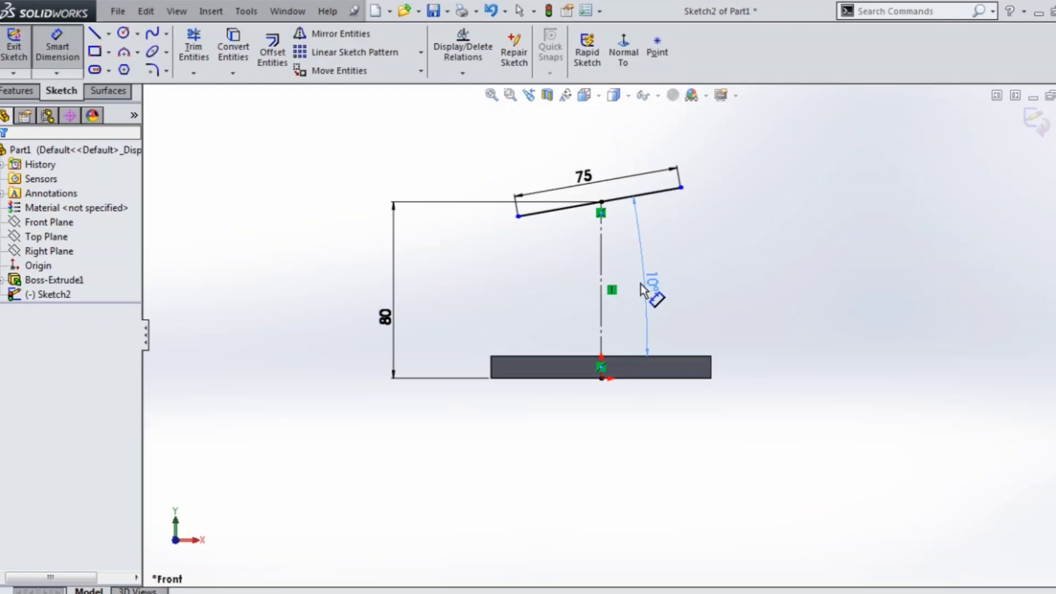
- Extrude the inclined line as a thin feature with a Mid Plane depth of 80 mm
mouse_move(742, 396)
middle_down()
mouse_move(814, 389)
mouse_move(825, 488)
middle_up()
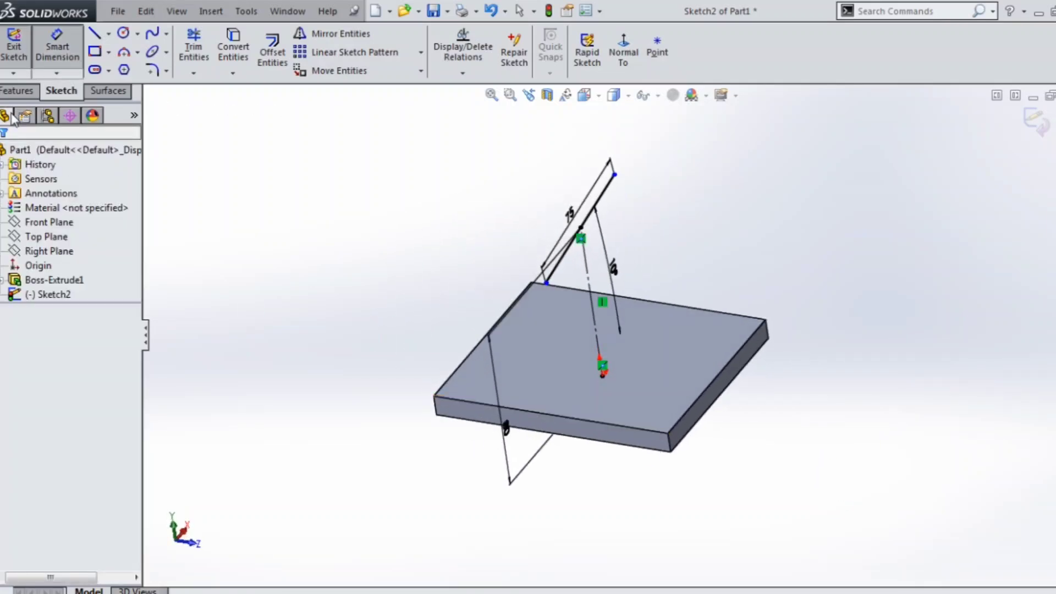
click(18, 90)
click(16, 66)
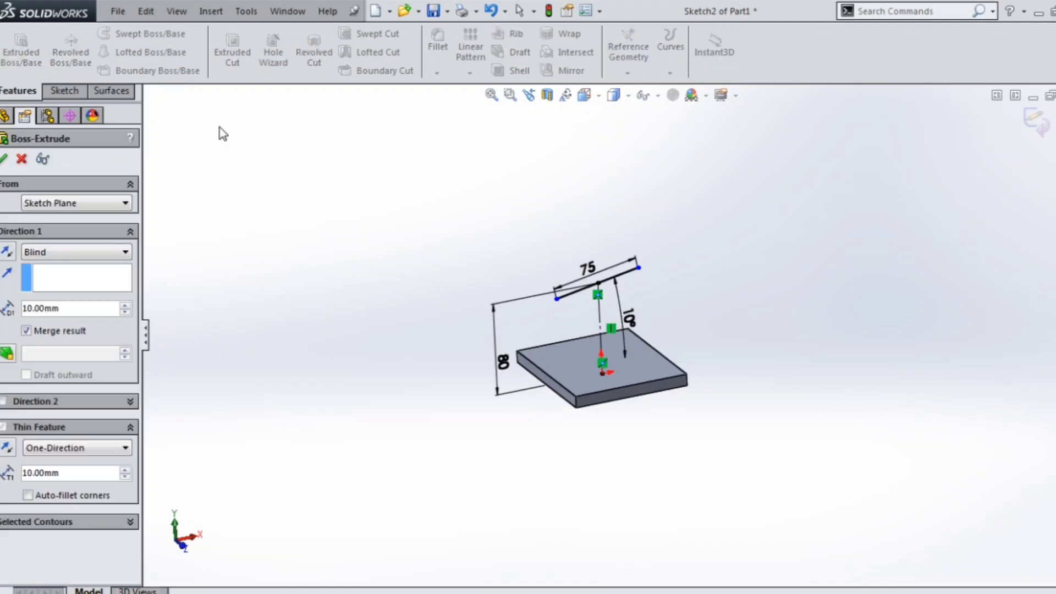
scroll(597, 294, down, 4)
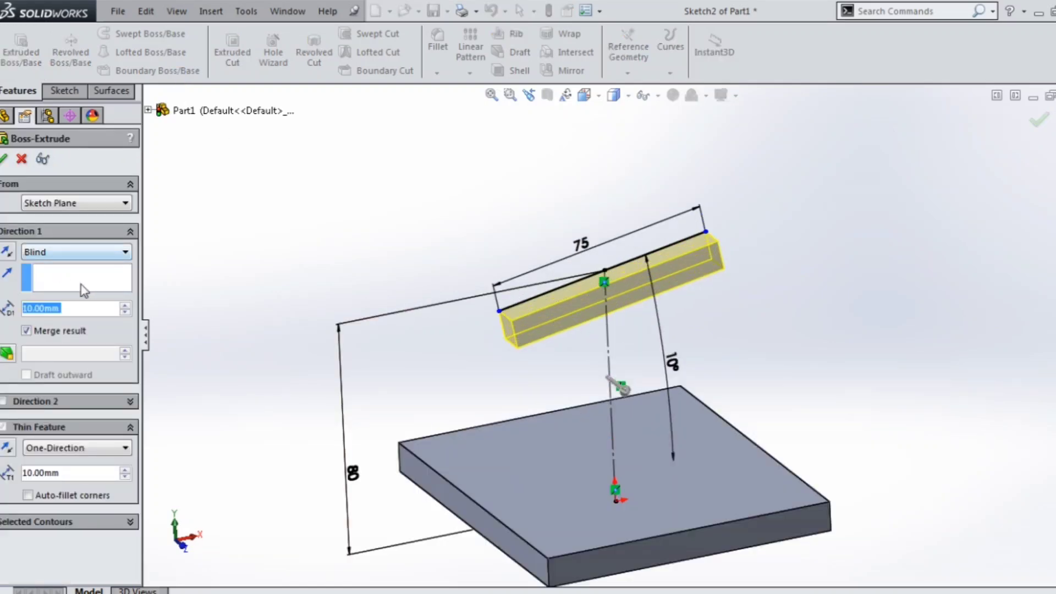
click(55, 254)
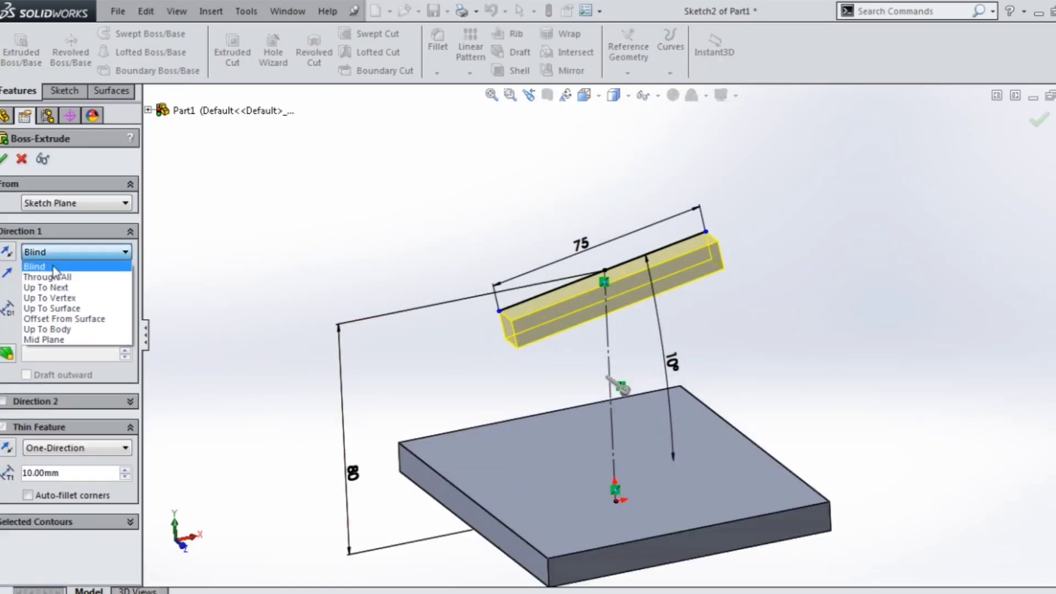
click(43, 339)
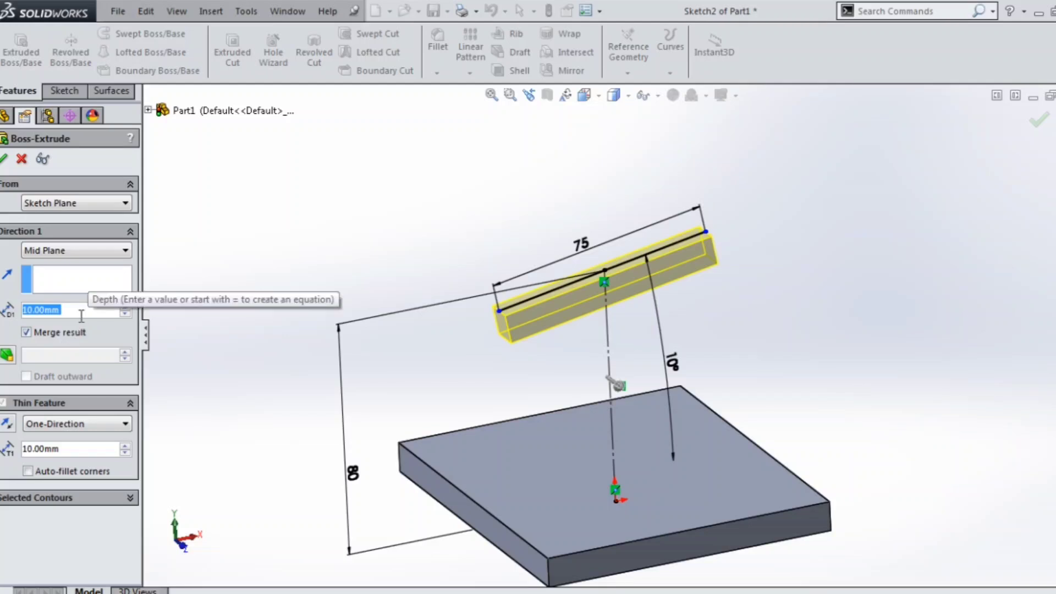
text(80)
key(Return)
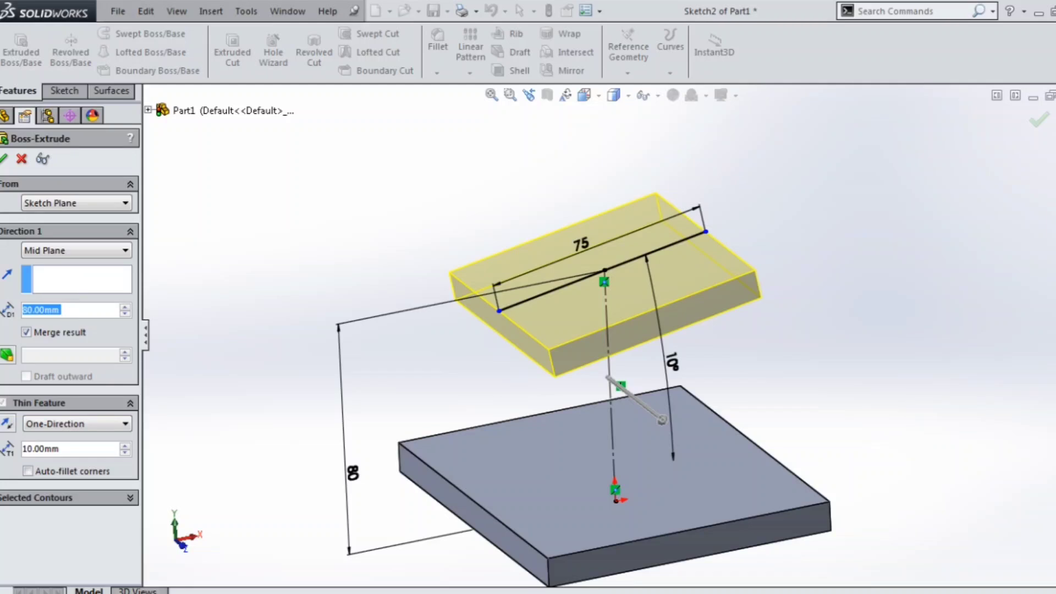
- Reverse the 10 mm thin wall so it lies above the inclined line, and finish the extrusion
click(7, 424)
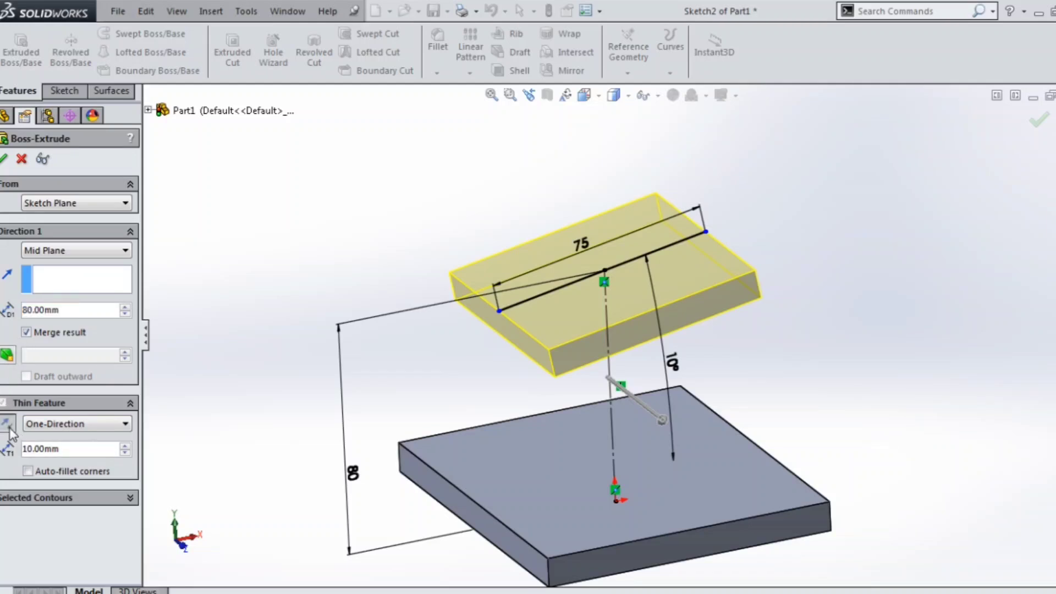
middle_drag(375, 406, 347, 367)
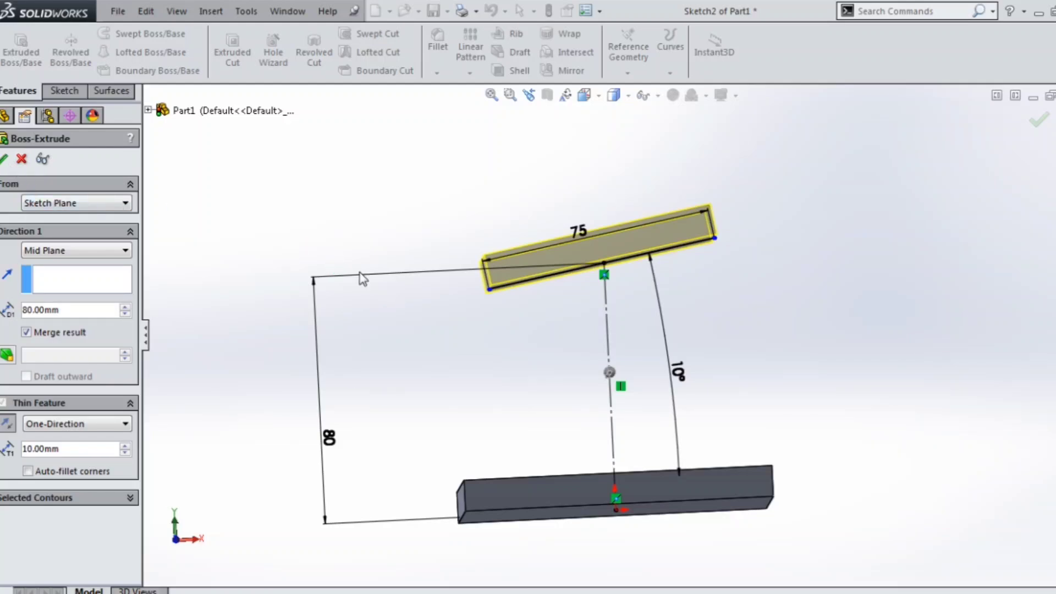
key(Return)
- Start a sketch on the base plate's top face and draw a circle about 37 mm in diameter centred on the origin
middle_drag(389, 283, 424, 254)
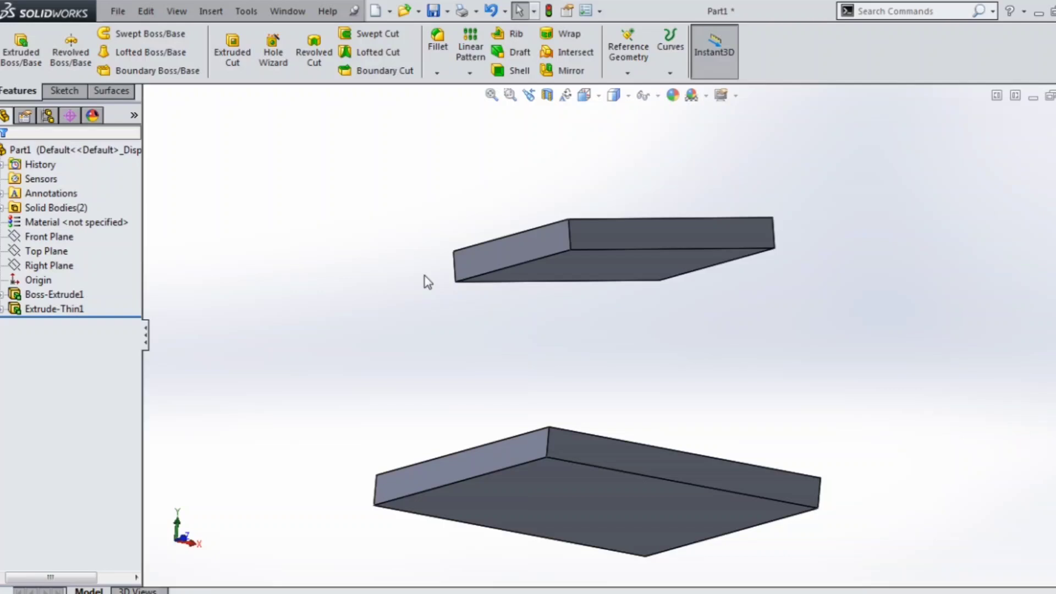
middle_drag(424, 276, 576, 493)
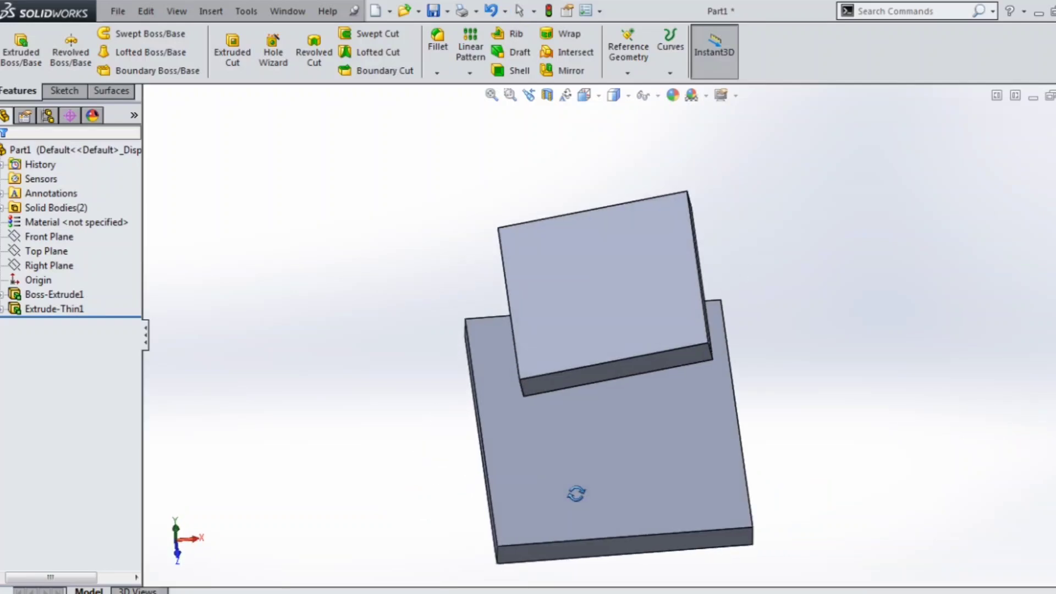
click(615, 441)
click(672, 394)
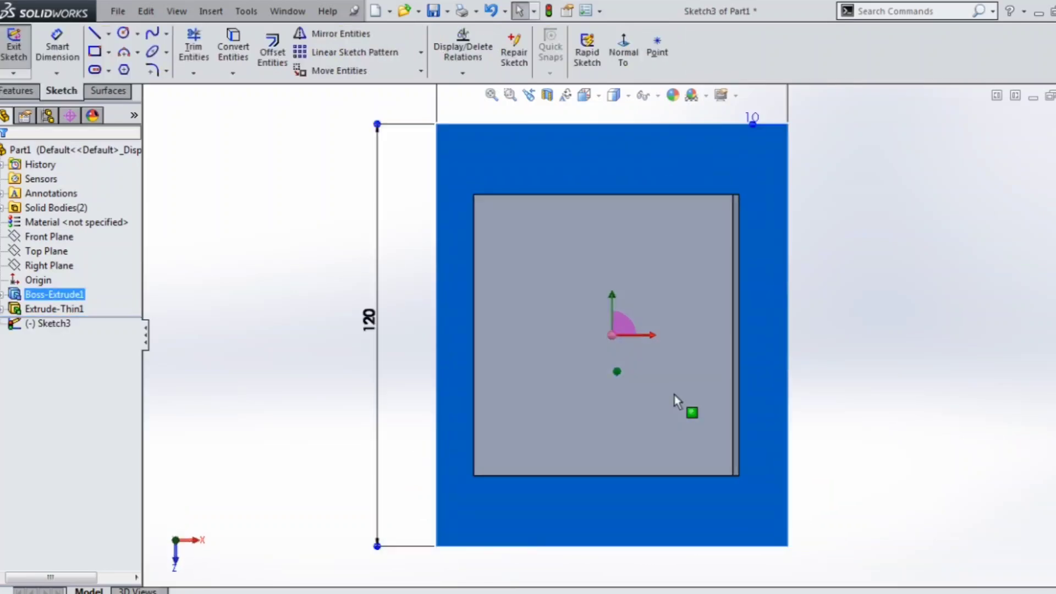
click(123, 34)
click(612, 335)
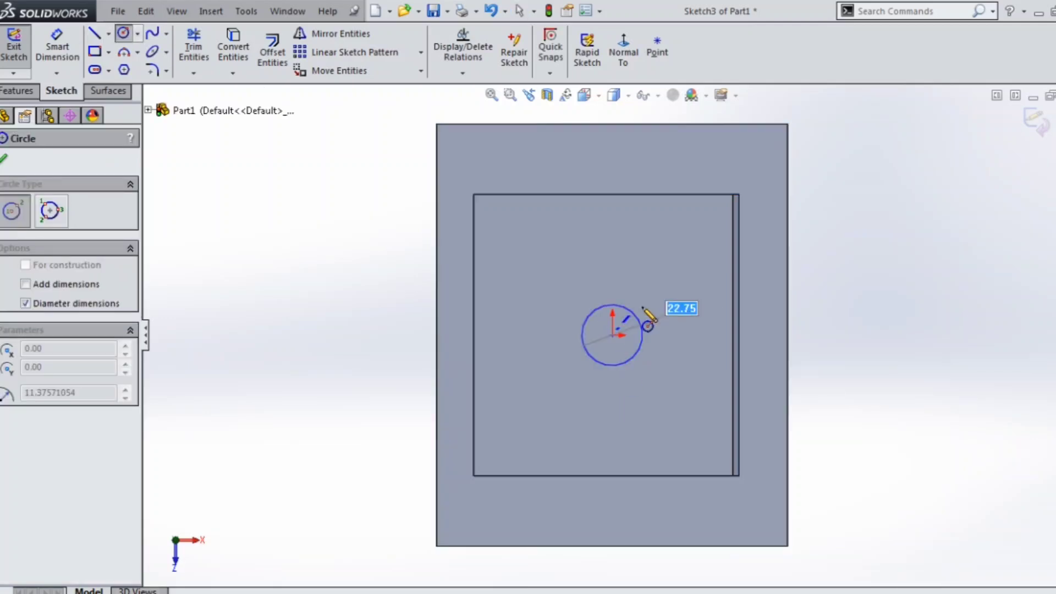
click(665, 298)
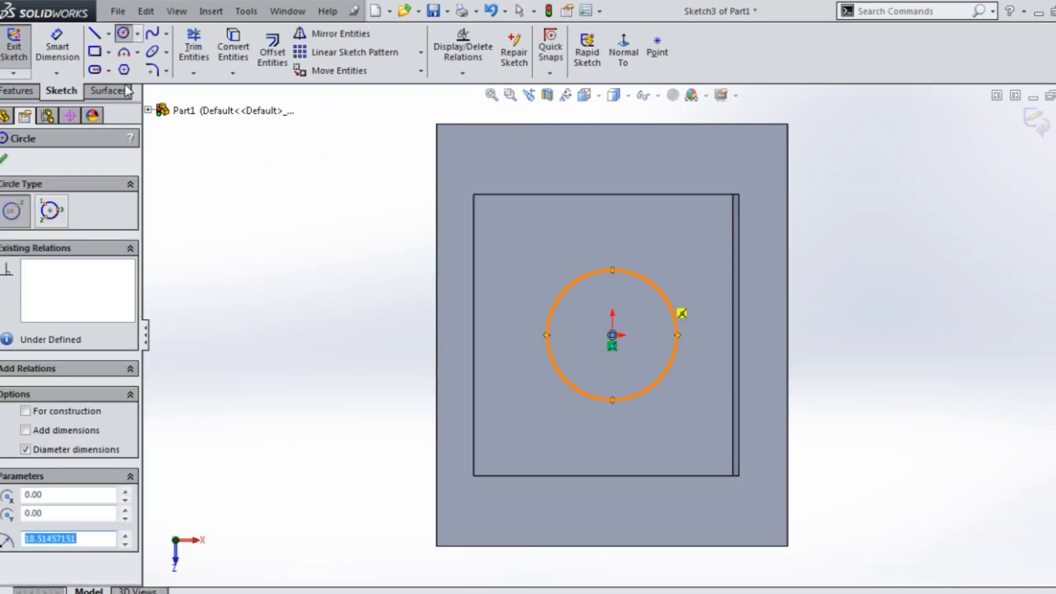
- Dimension the circle's diameter at 45 mm
click(57, 50)
click(662, 295)
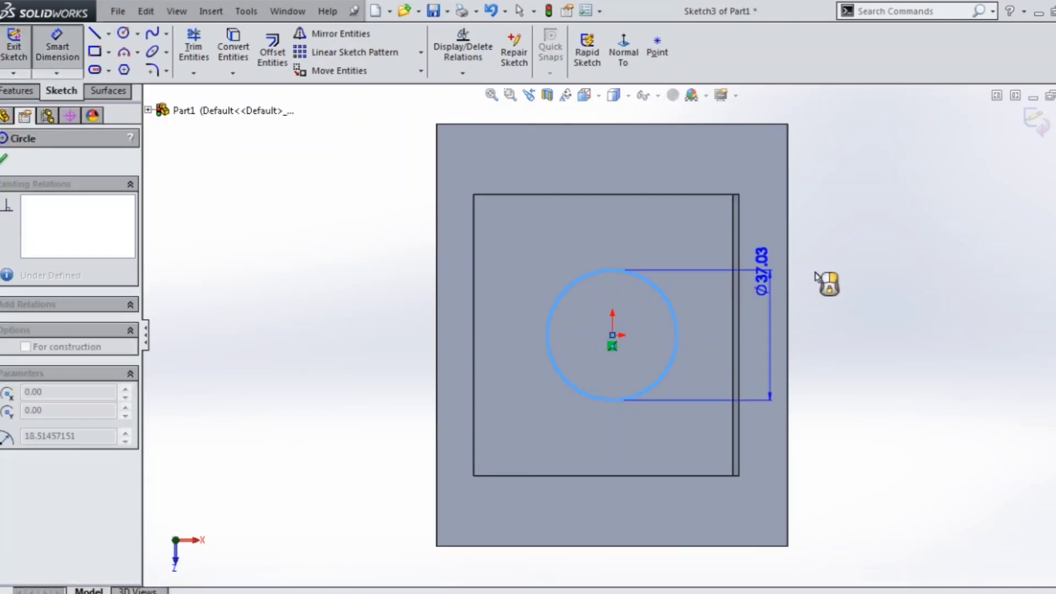
click(856, 282)
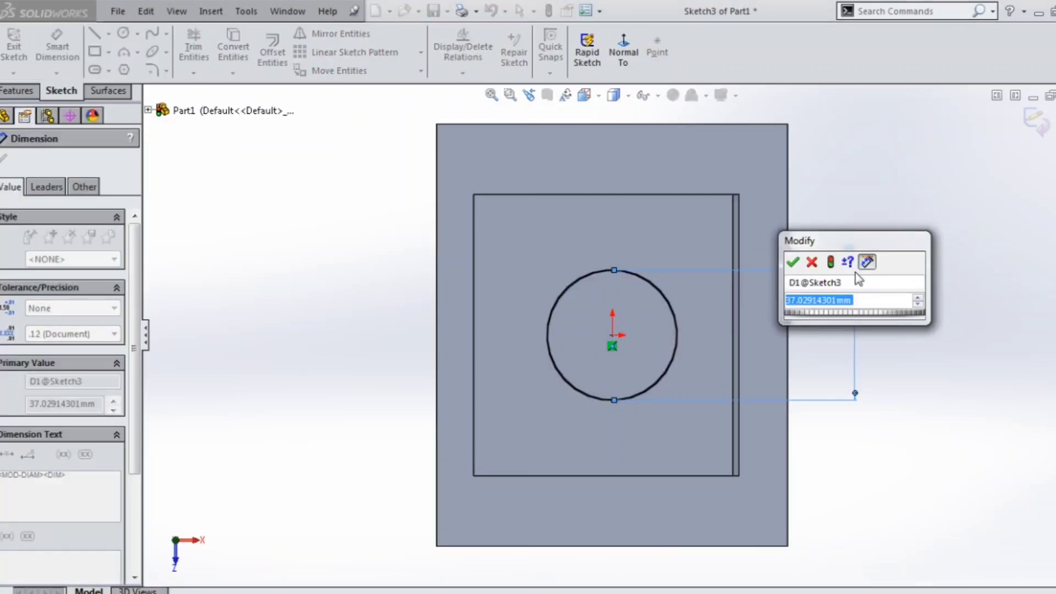
text(45)
key(Return)
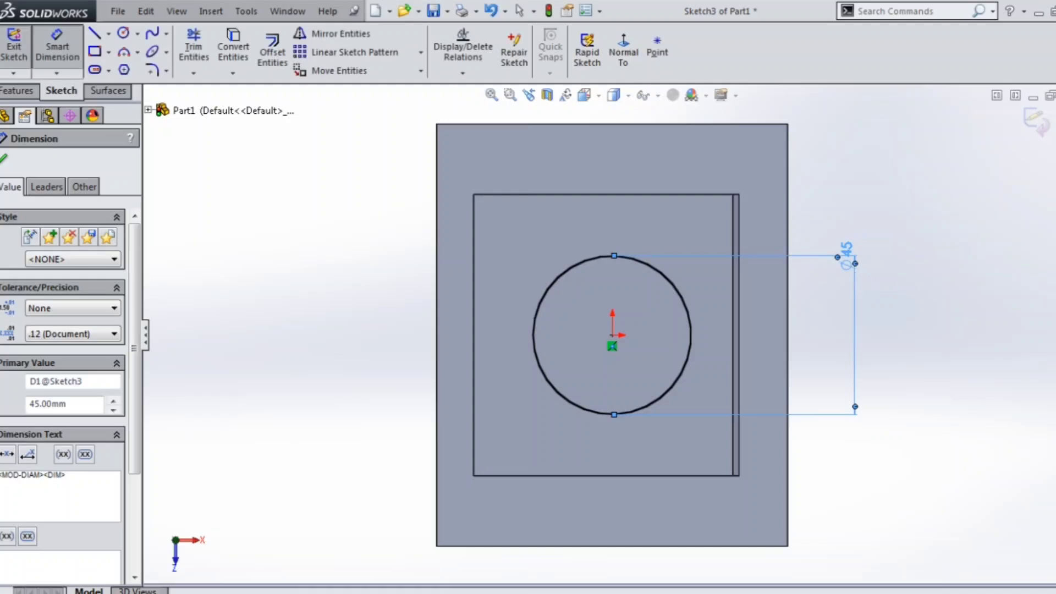
- Extrude the circle Up To Surface, ending at the inclined plate's upper face
click(14, 46)
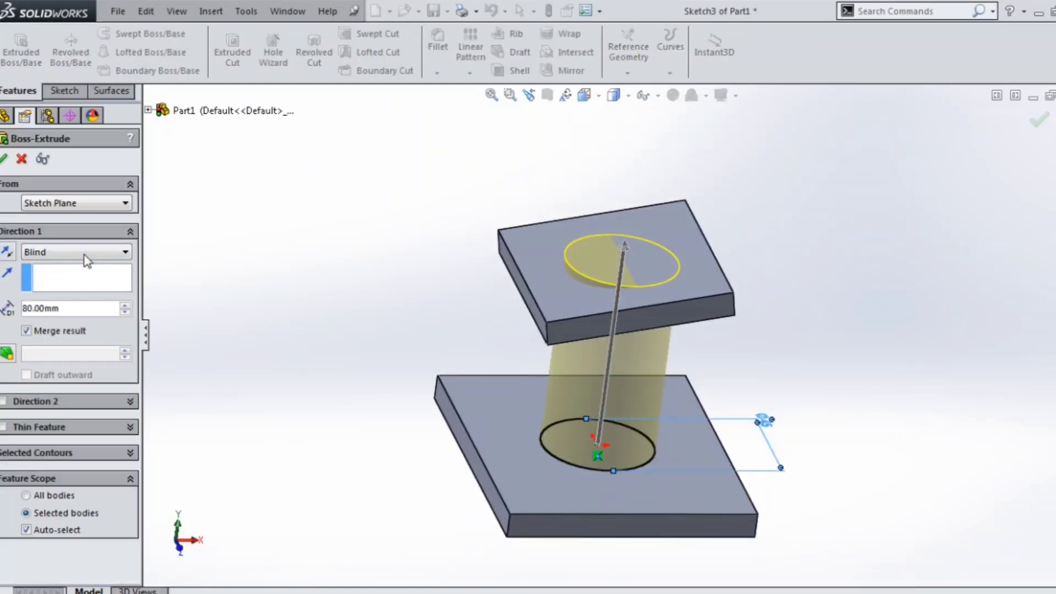
click(86, 255)
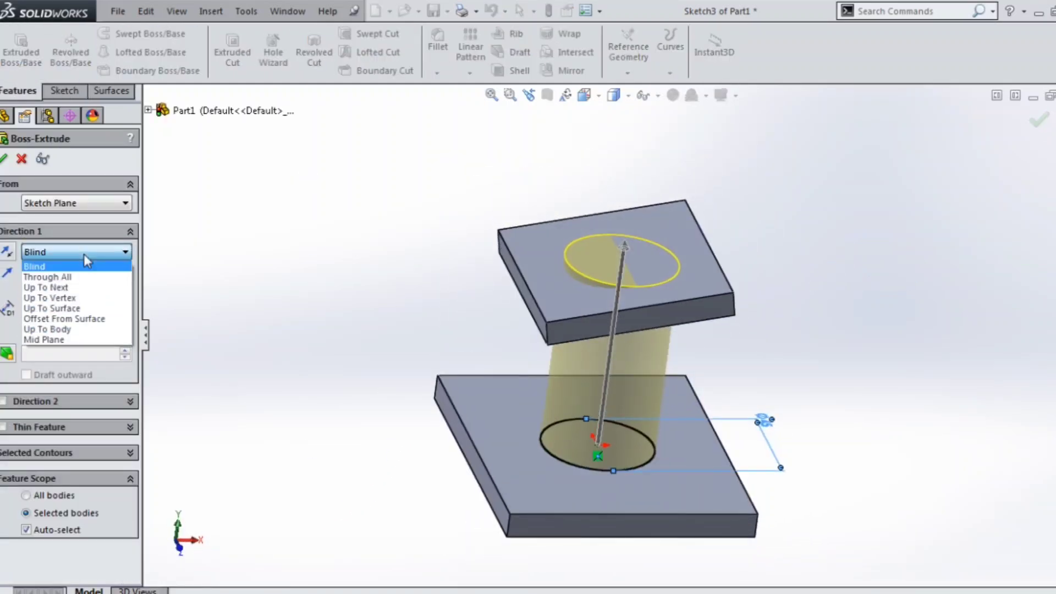
click(75, 310)
click(669, 280)
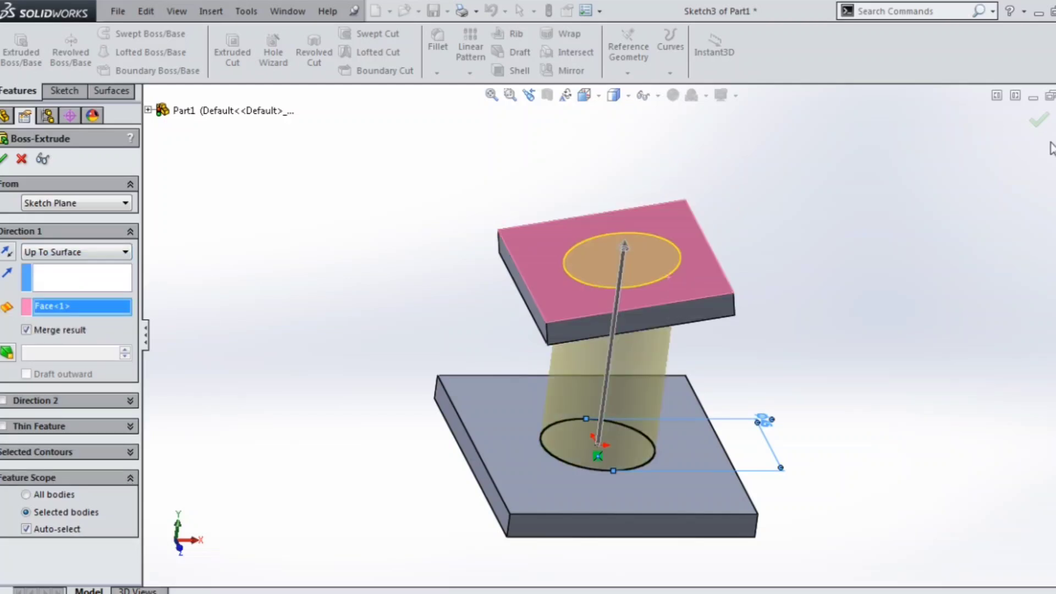
click(1038, 120)
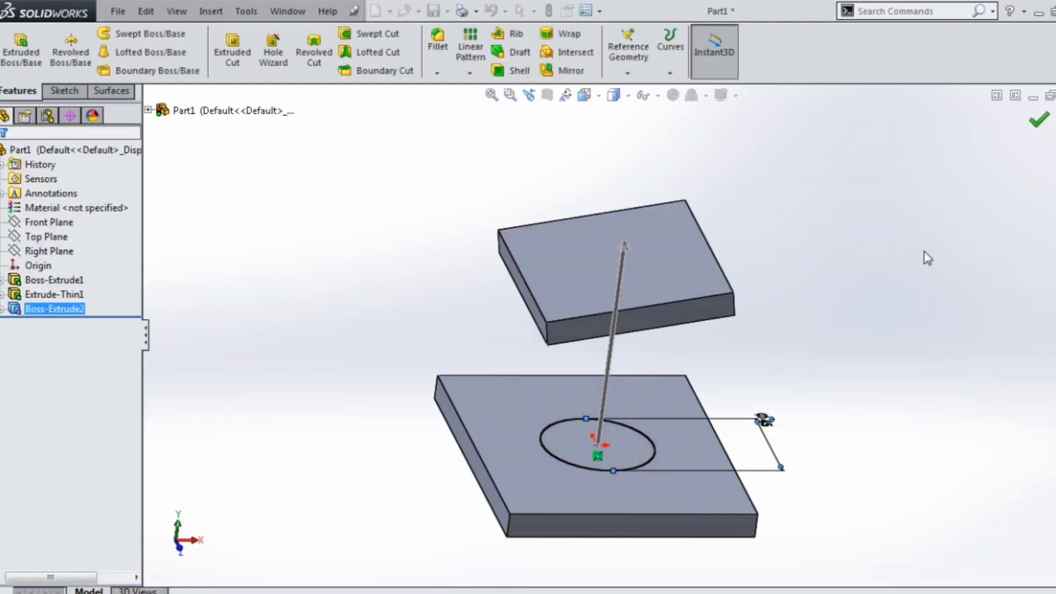
- On the Front Plane, sketch a line from the inclined plate's lower-left corner to the base plate's upper-left corner
middle_drag(927, 256, 874, 341)
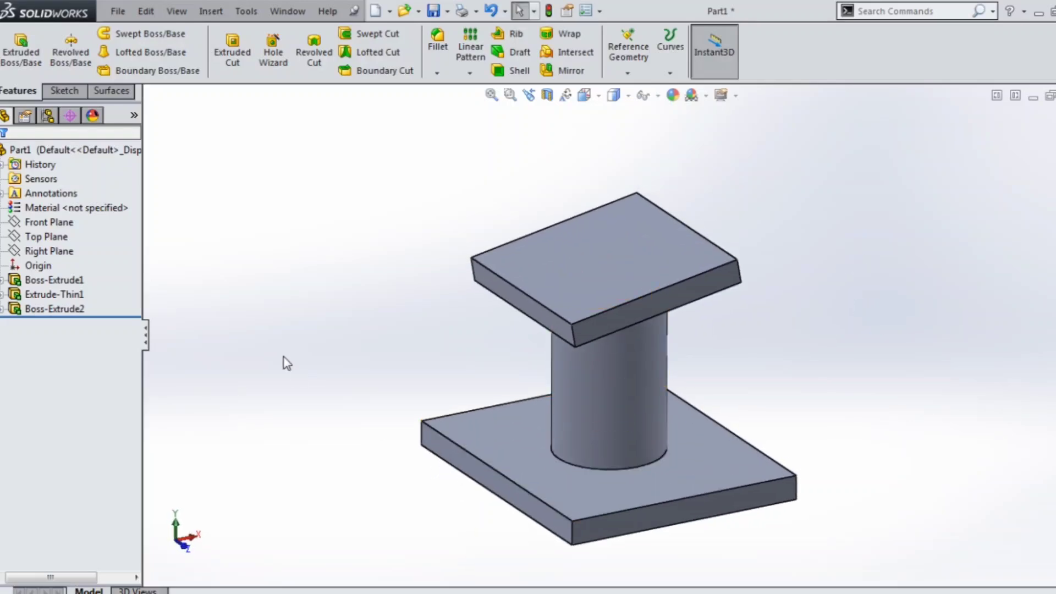
click(50, 222)
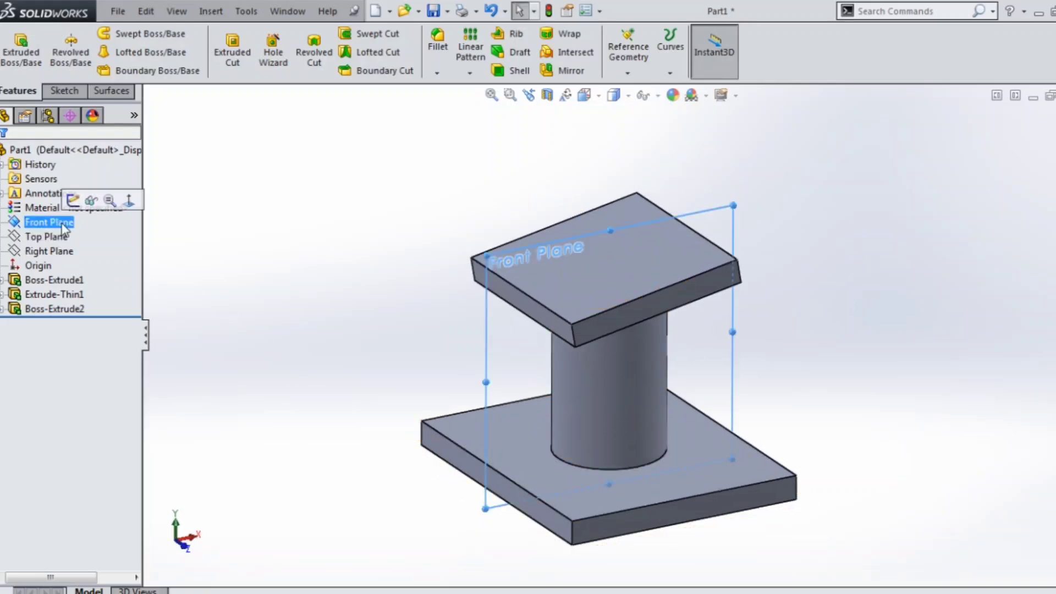
click(75, 202)
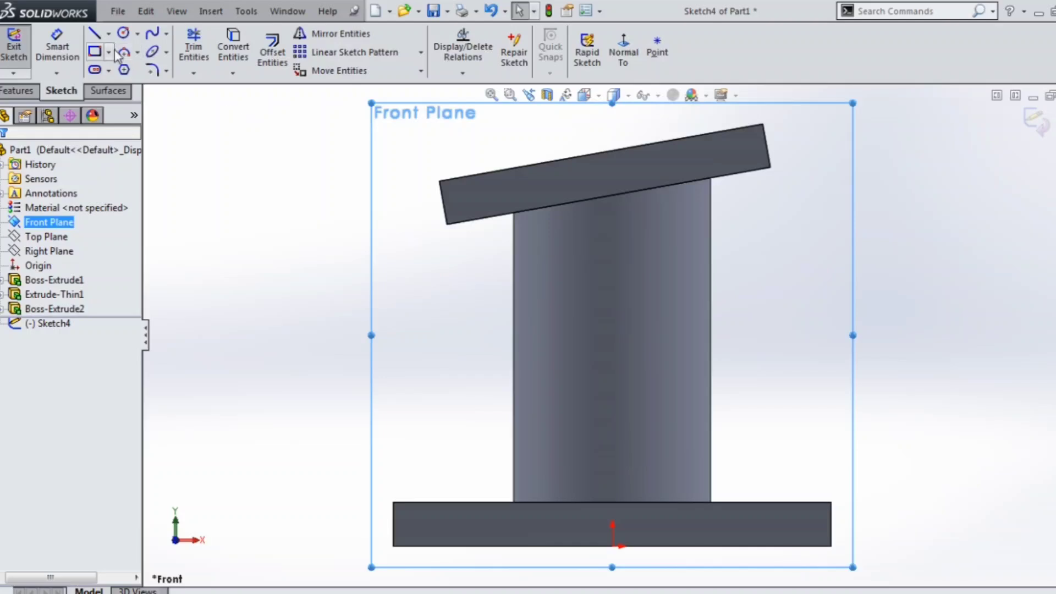
click(95, 34)
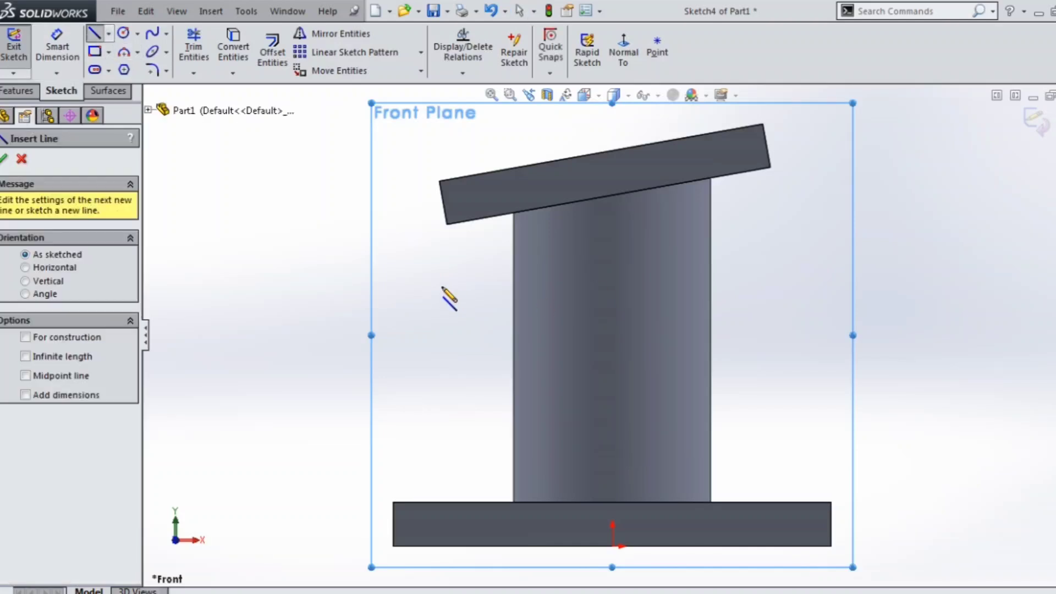
click(447, 224)
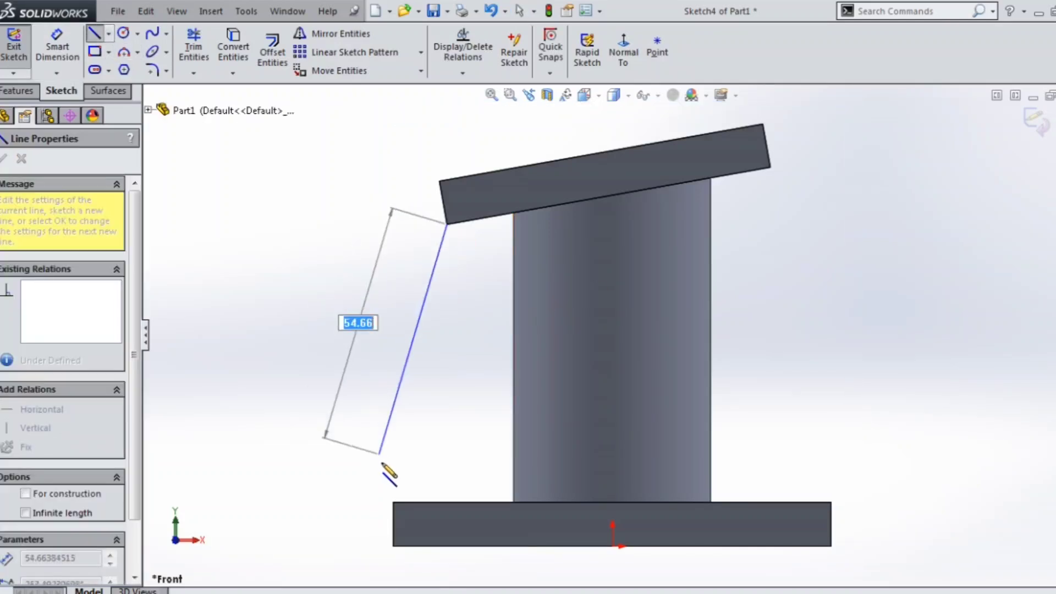
click(393, 503)
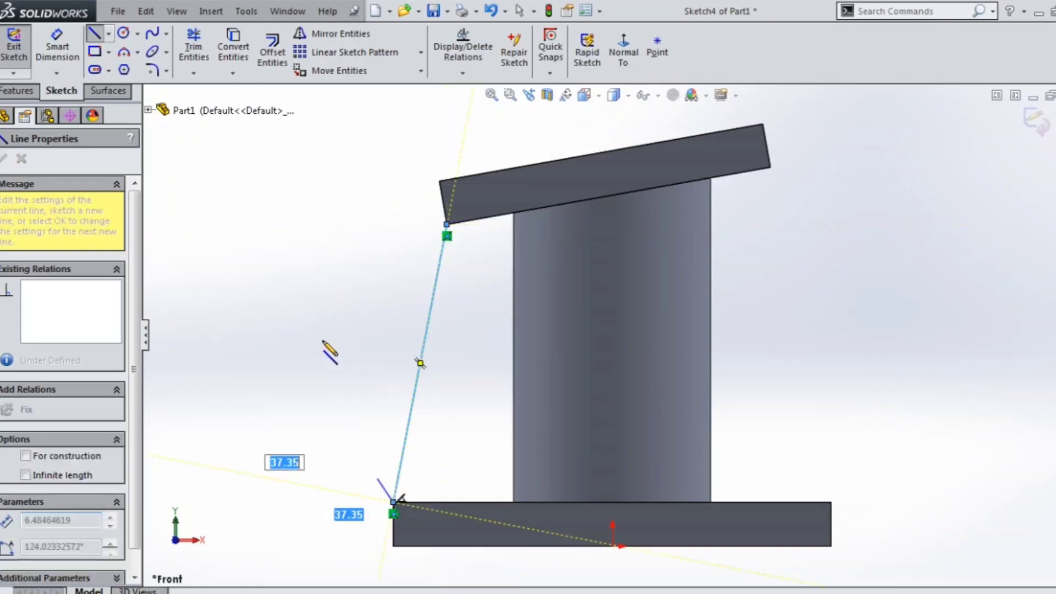
right_click(323, 342)
click(352, 354)
- Create a 10 mm thick rib from the sloping line towards the cylinder, with the thickness on both sides
middle_drag(369, 406, 380, 432)
click(26, 93)
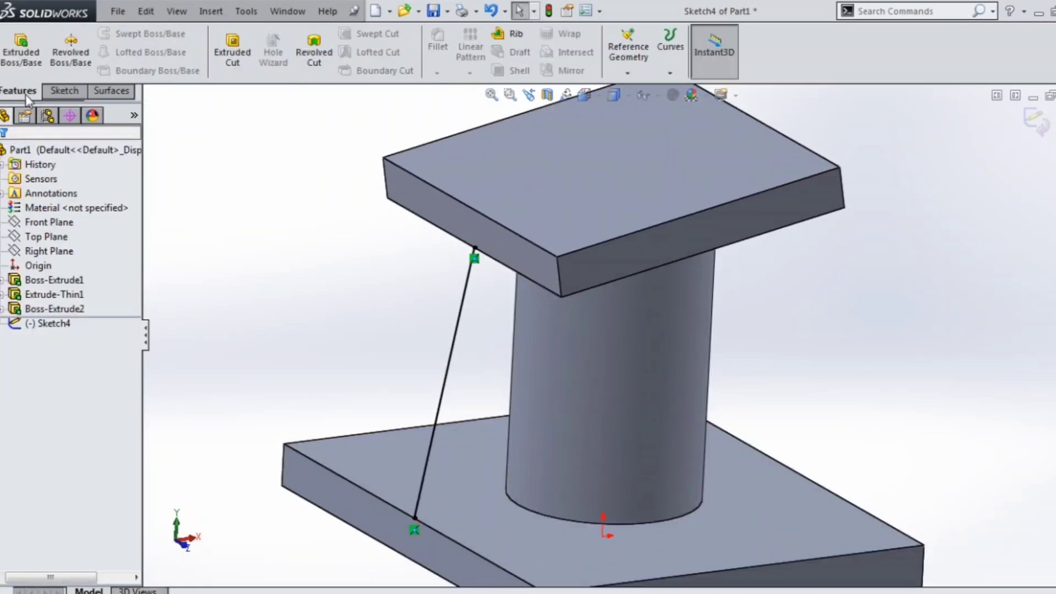
click(501, 39)
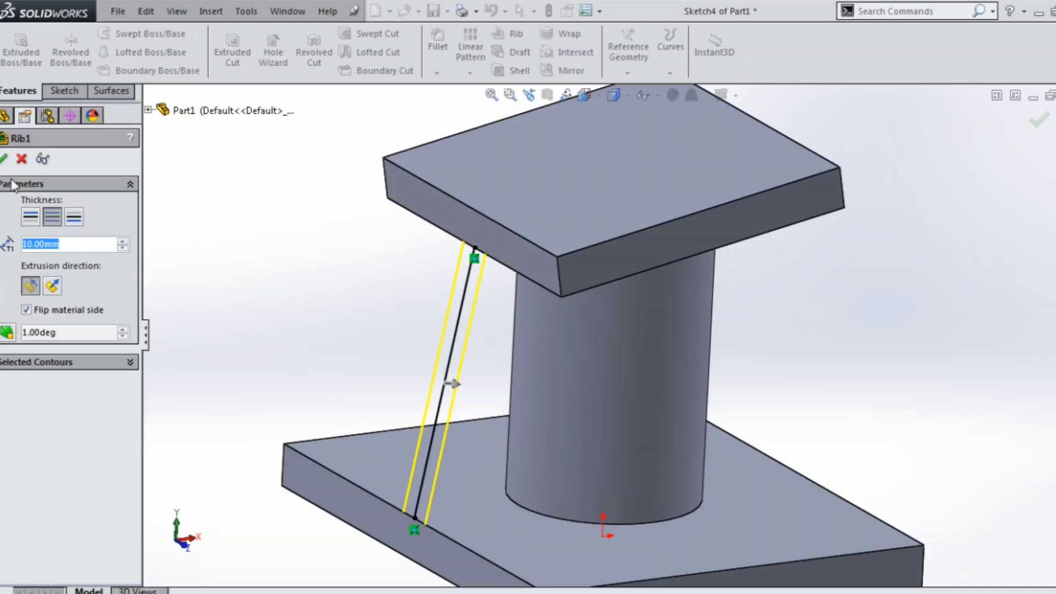
key(Return)
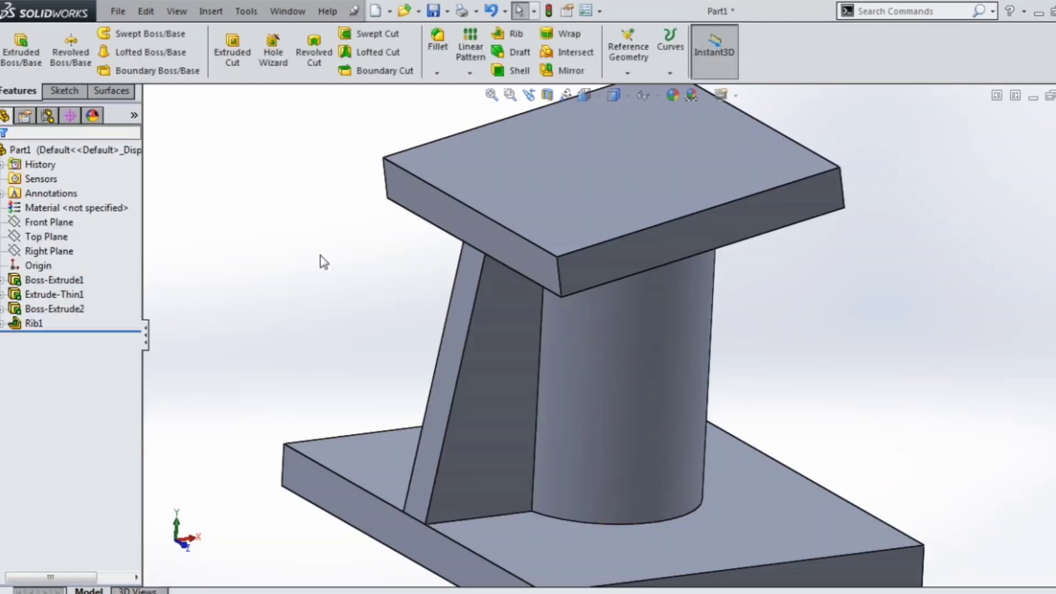
- On the Right Plane, sketch a line from the base plate's upper-left corner to the inclined plate's lower-left corner
middle_drag(321, 257, 372, 271)
middle_drag(523, 326, 684, 331)
scroll(684, 331, down, 3)
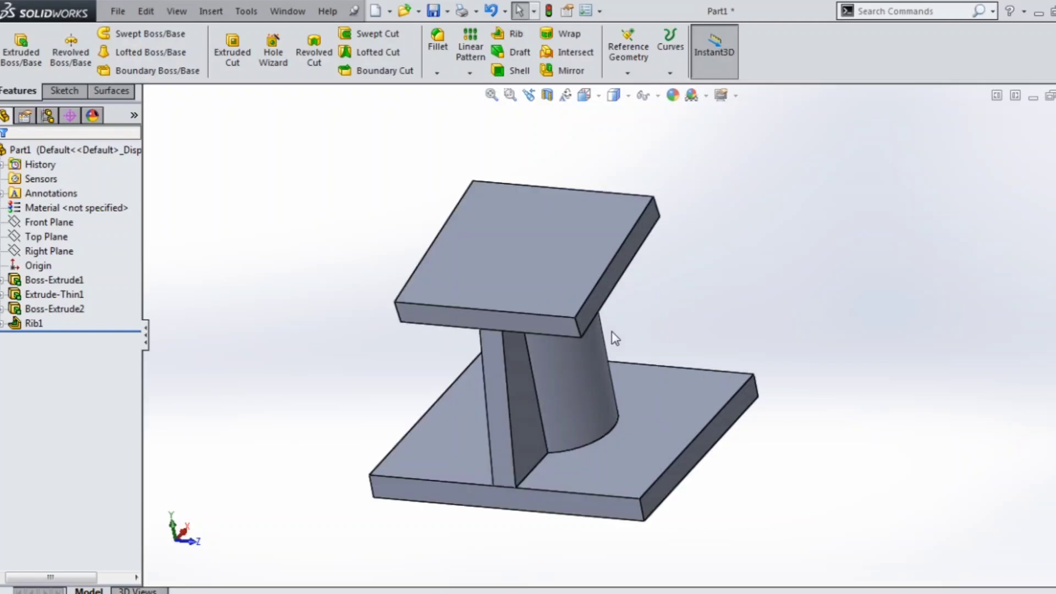
click(53, 251)
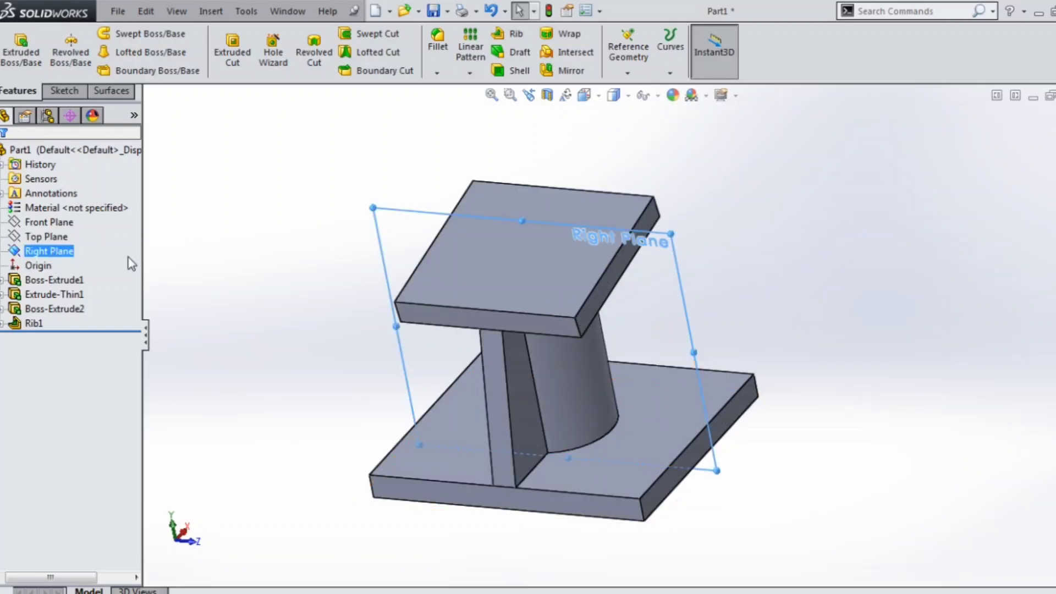
middle_drag(196, 286, 205, 336)
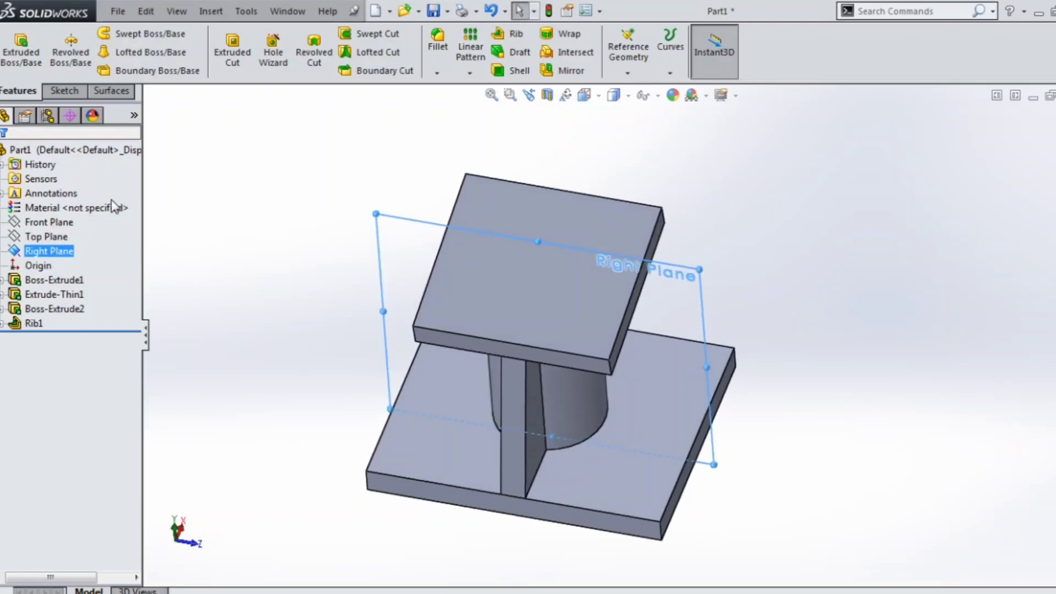
click(63, 96)
click(15, 50)
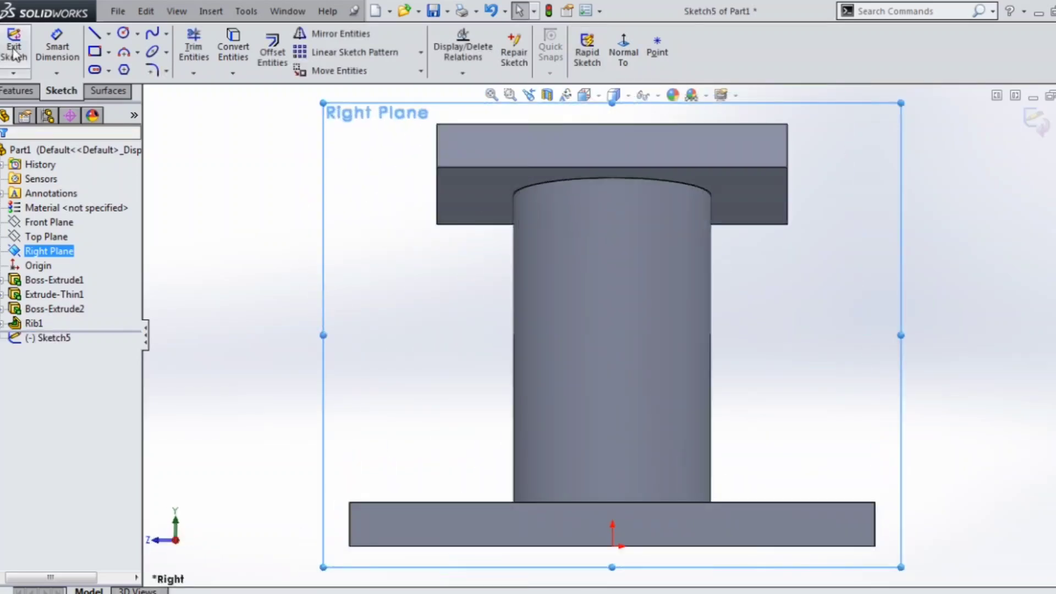
click(93, 34)
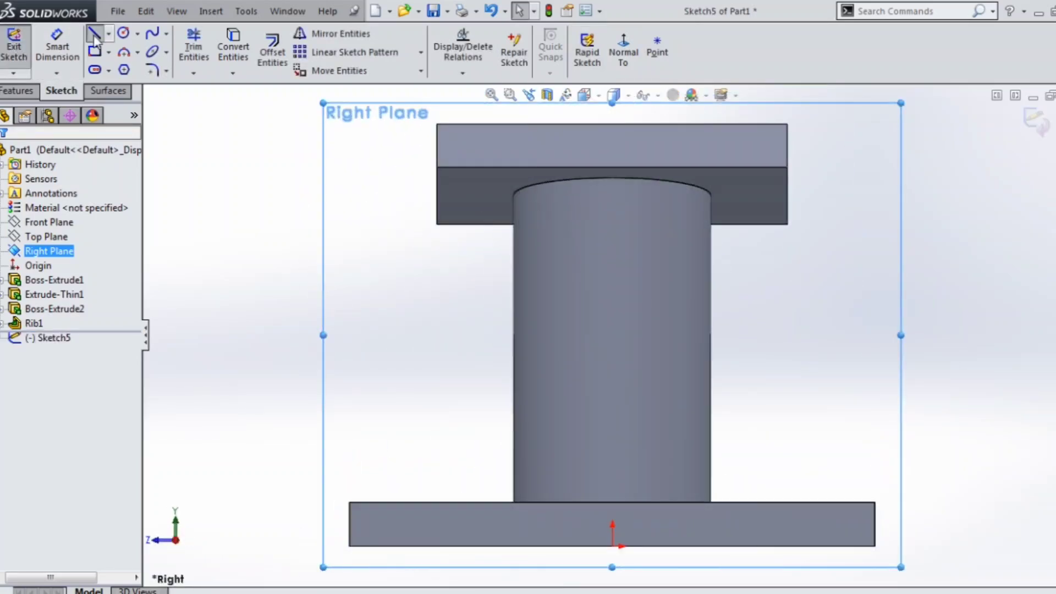
click(350, 501)
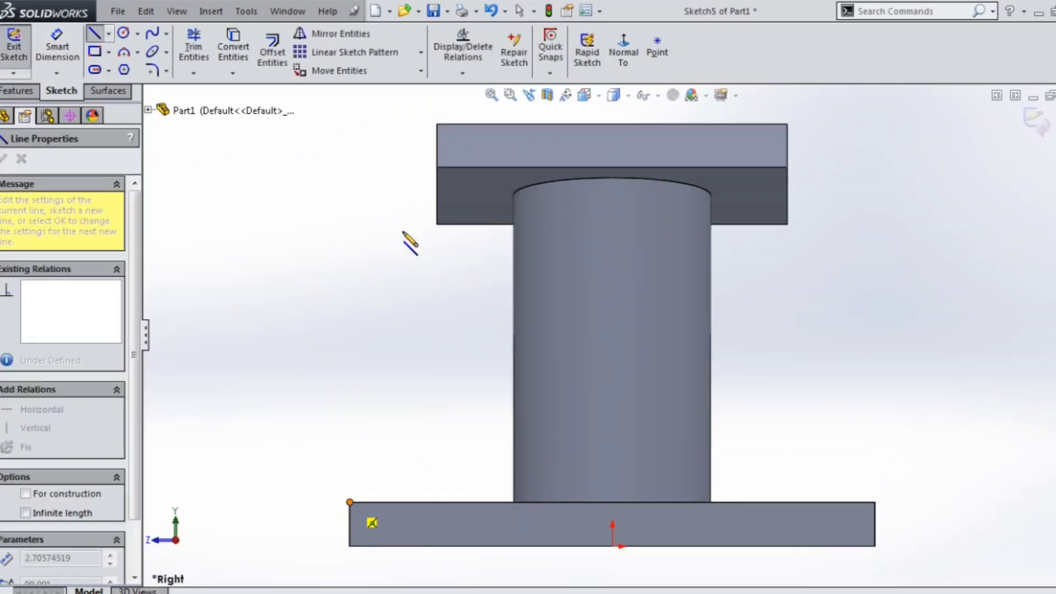
click(439, 222)
right_click(366, 185)
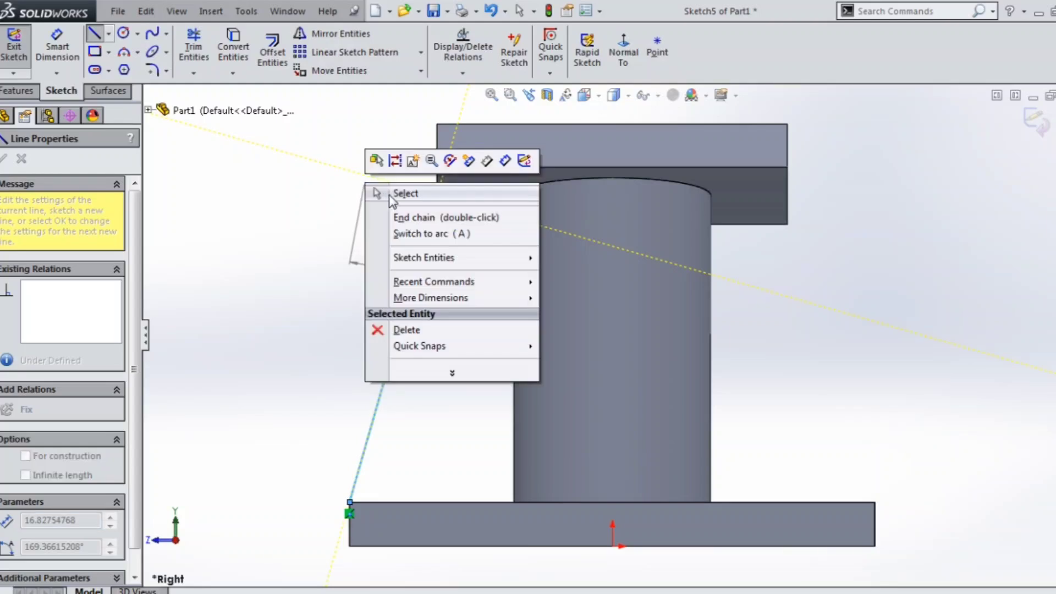
click(405, 194)
- Create a 10 mm thick rib from the new sloping line towards the cylinder, with the thickness on both sides
mouse_move(445, 287)
middle_down()
mouse_move(549, 231)
mouse_move(605, 237)
middle_up()
click(16, 91)
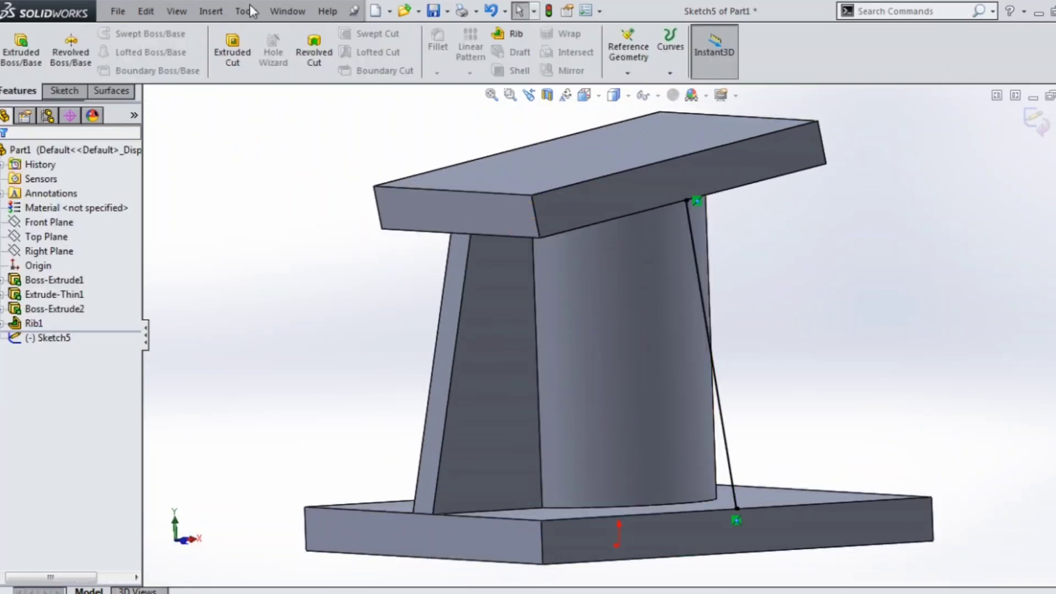
click(497, 35)
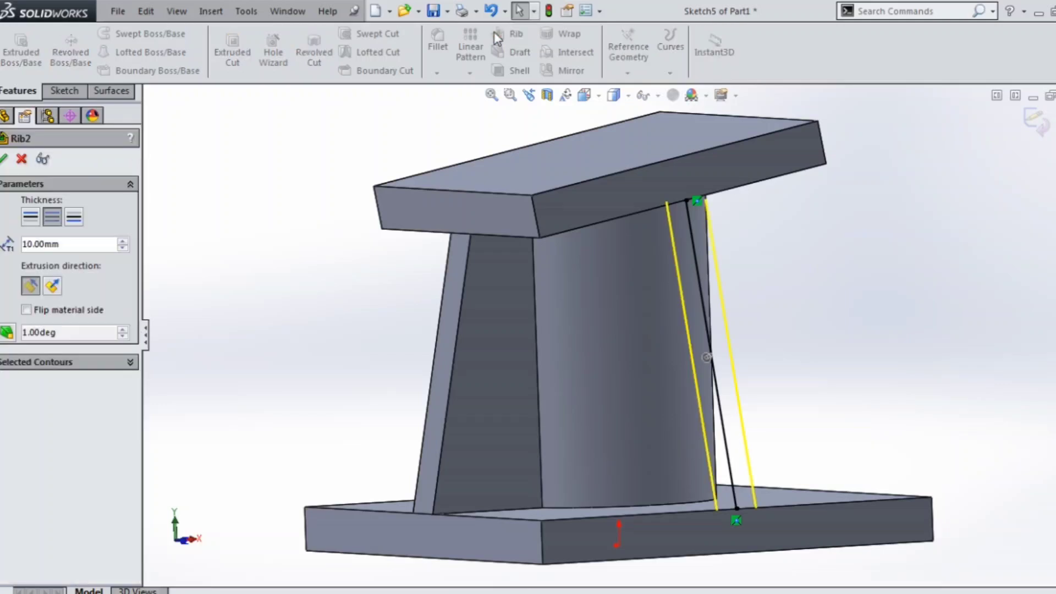
middle_drag(419, 176, 428, 222)
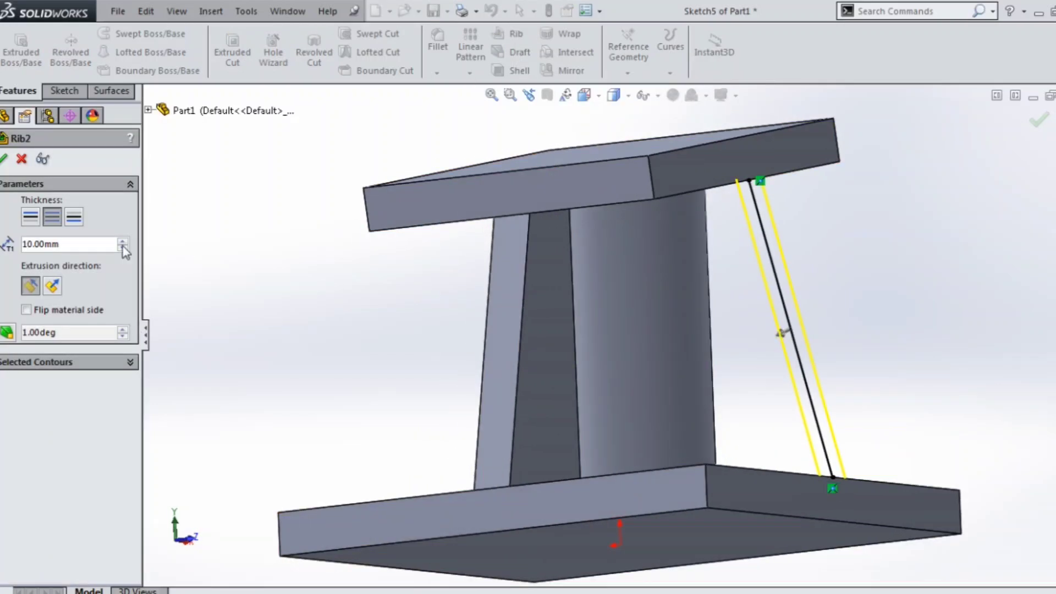
click(5, 161)
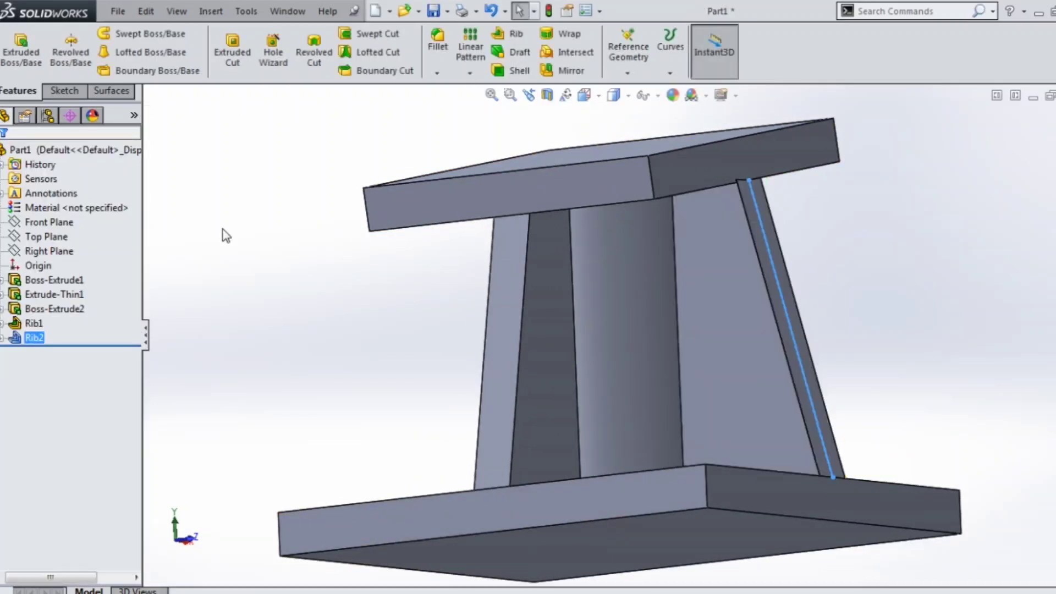
- Start a sketch on the inclined plate's upper face
middle_drag(349, 264, 540, 406)
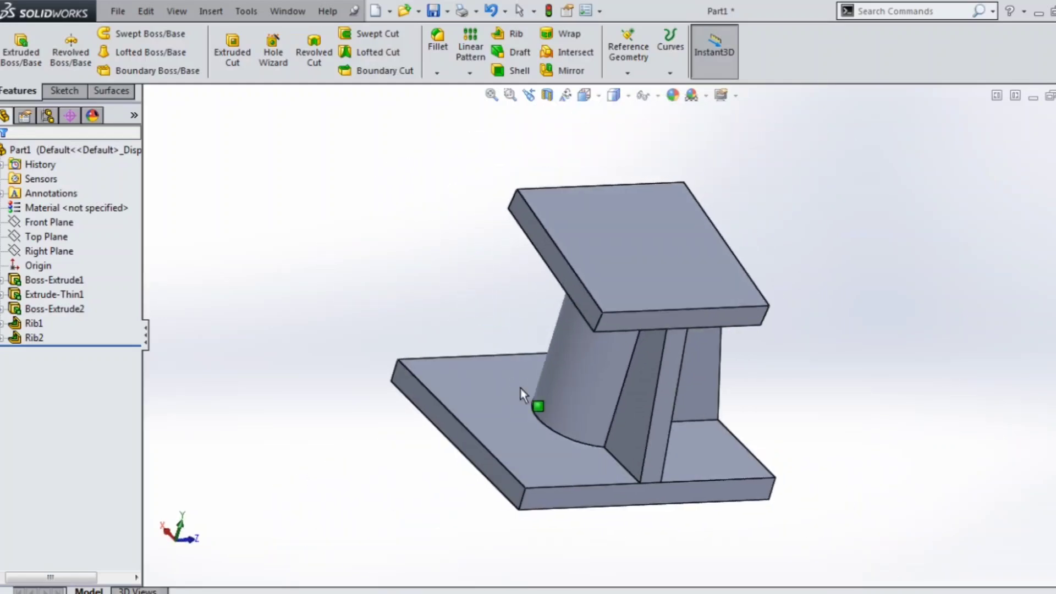
scroll(643, 289, down, 5)
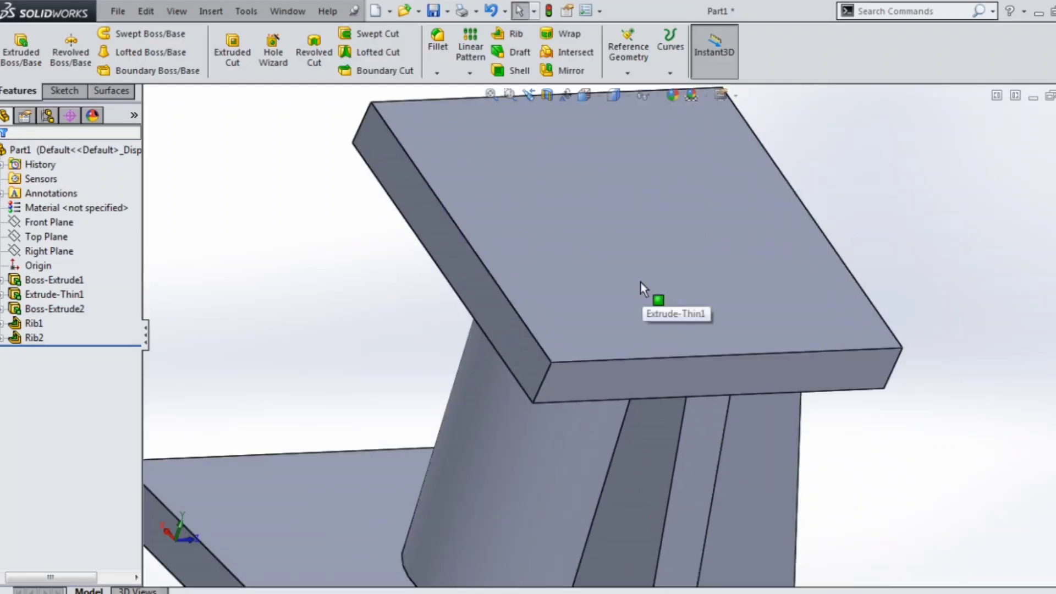
scroll(702, 295, up, 4)
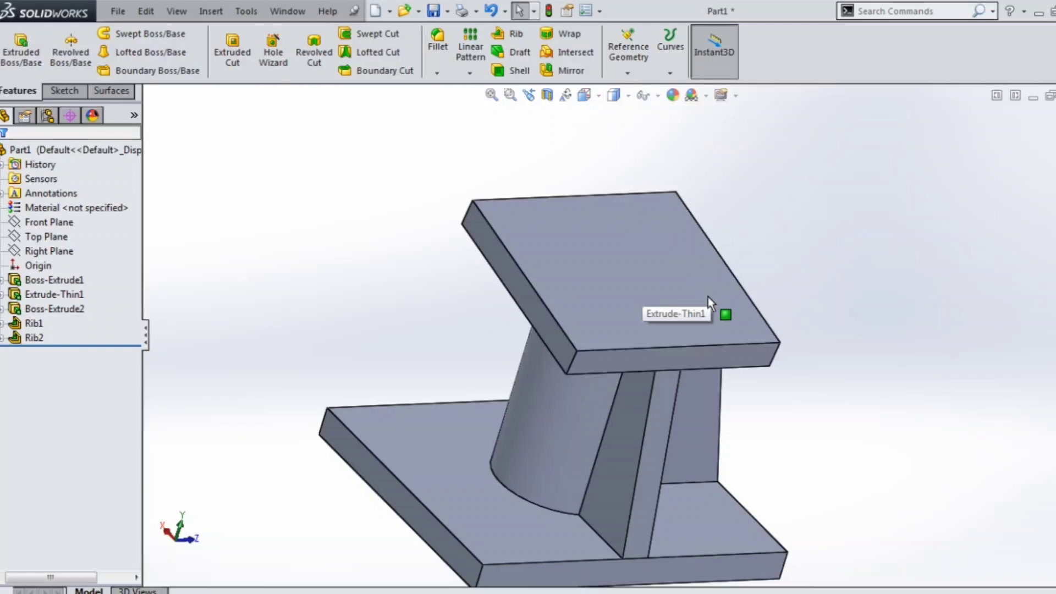
click(708, 296)
click(770, 247)
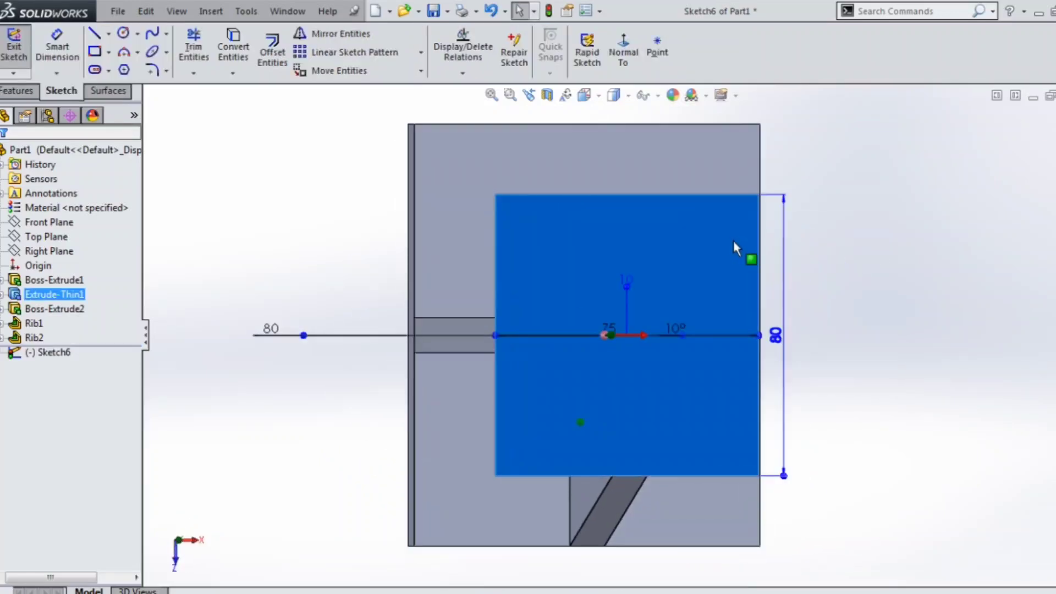
- Draw a diagonal centerline from the inclined plate's lower-left corner to its upper-right corner
click(109, 53)
click(119, 85)
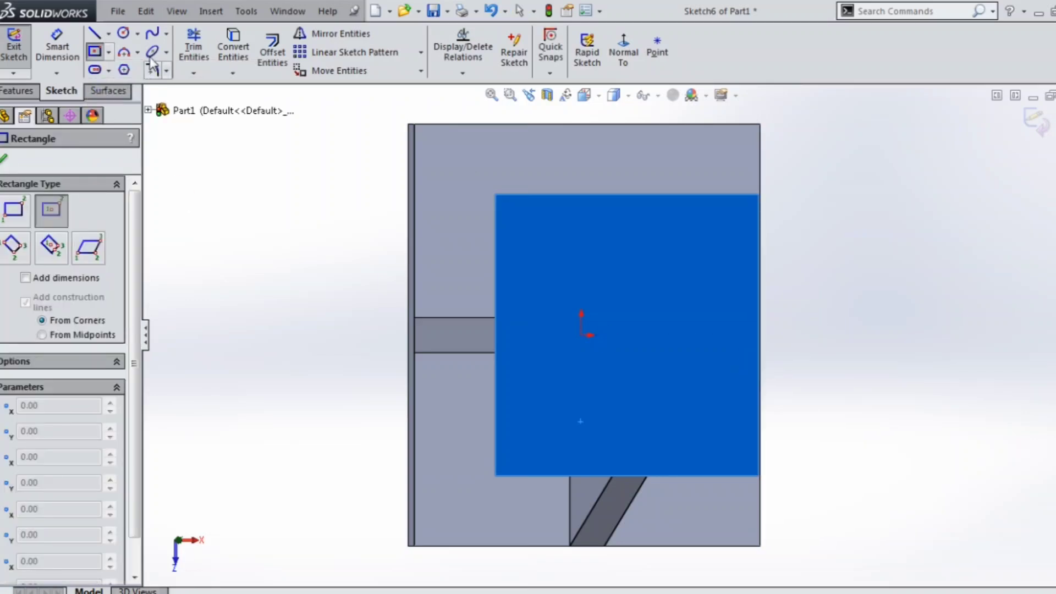
click(110, 34)
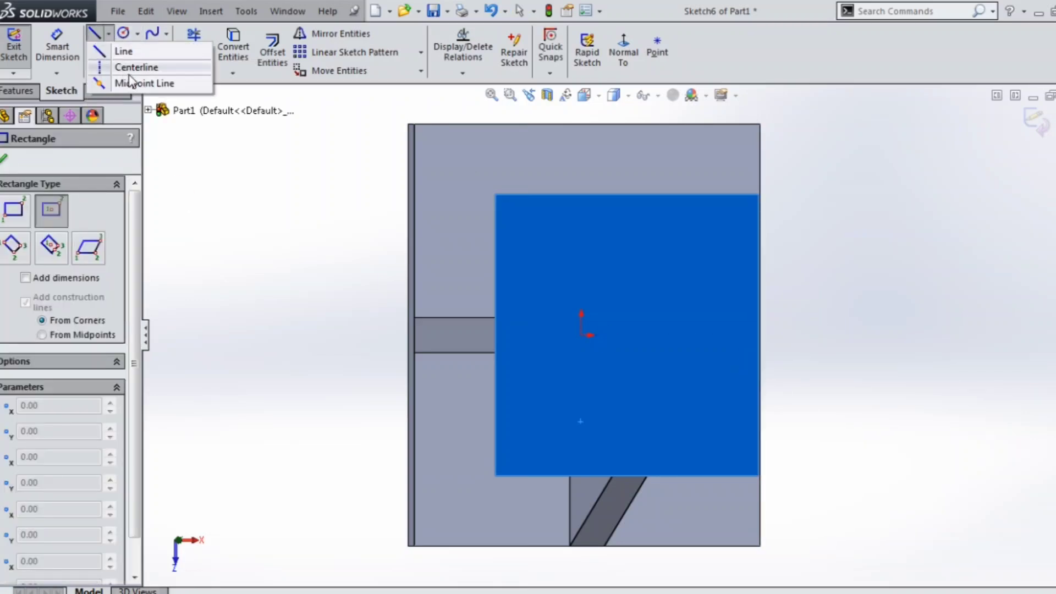
click(132, 68)
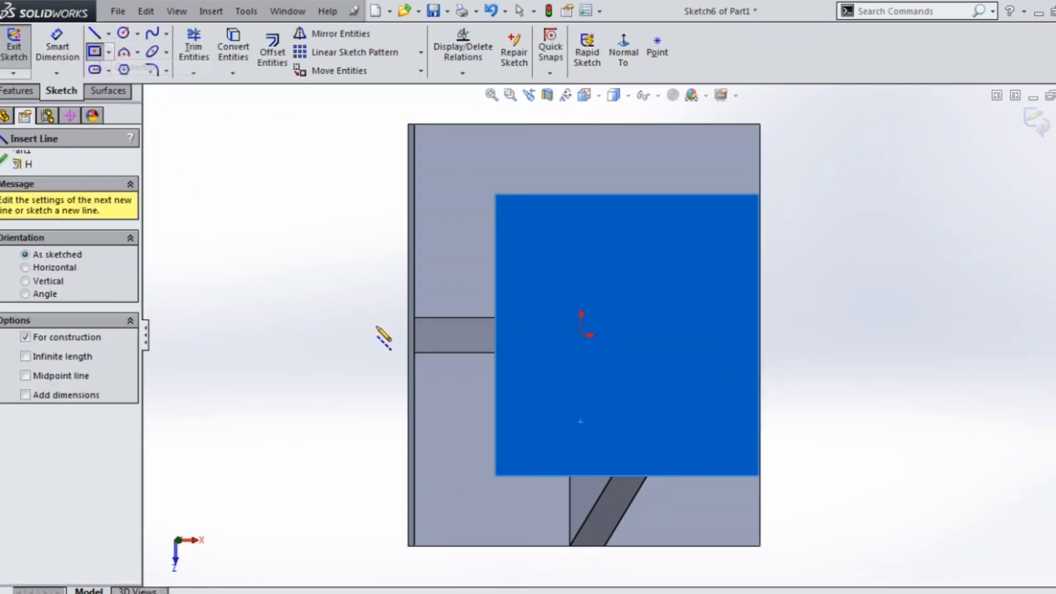
click(494, 475)
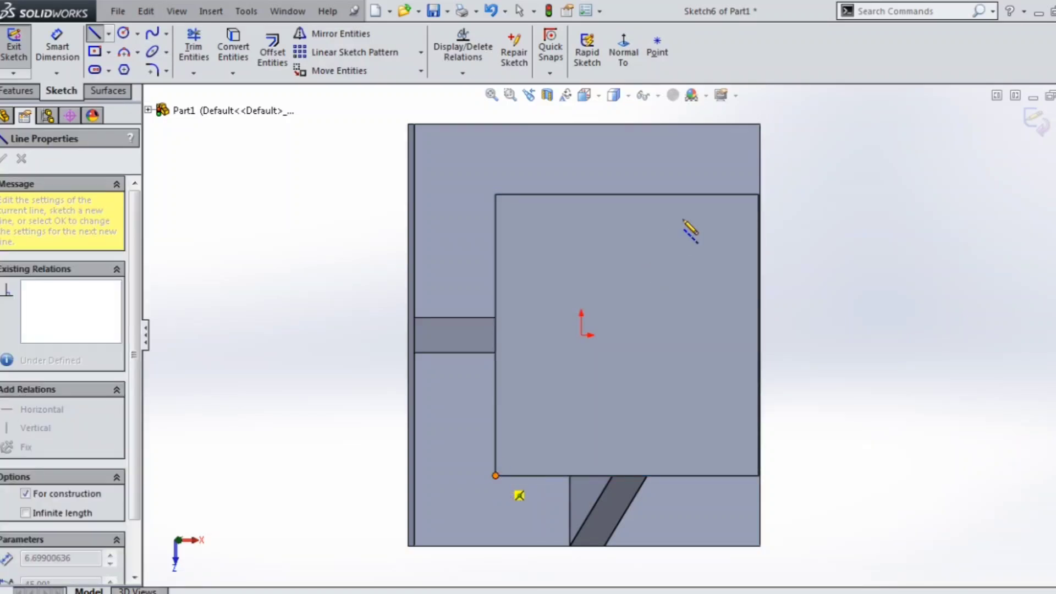
click(759, 197)
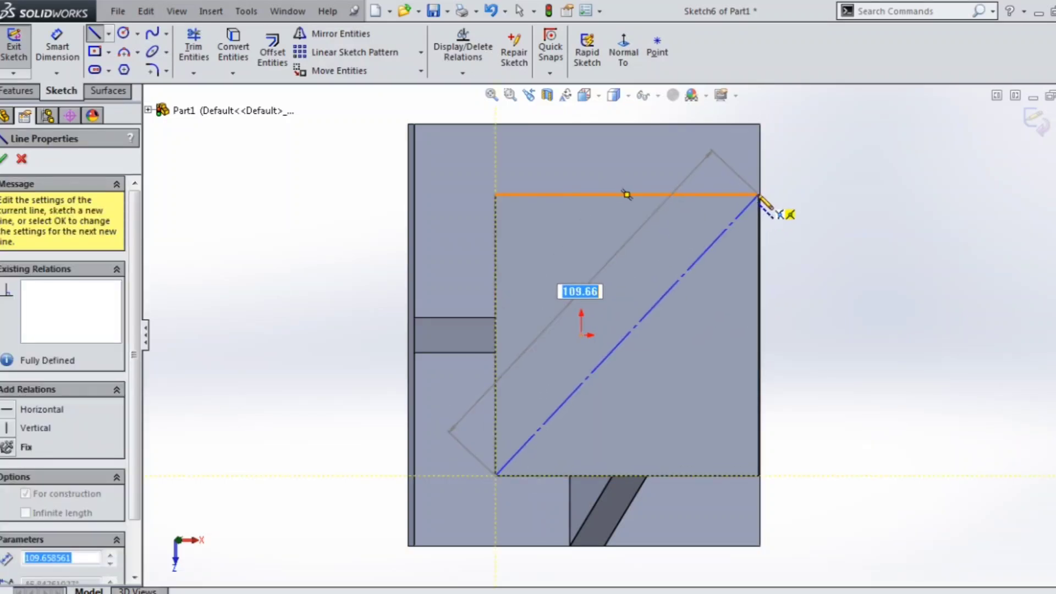
right_click(809, 201)
click(816, 196)
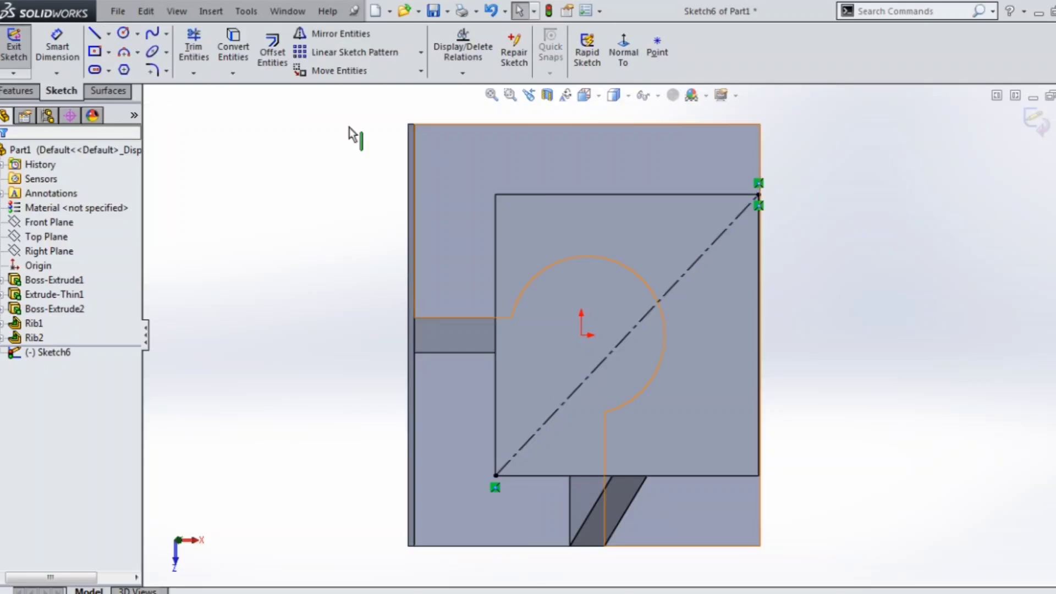
- Sketch a center rectangle from the diagonal's midpoint, about 6 mm inside the plate's upper edge and about 10 mm inside its left edge
click(95, 51)
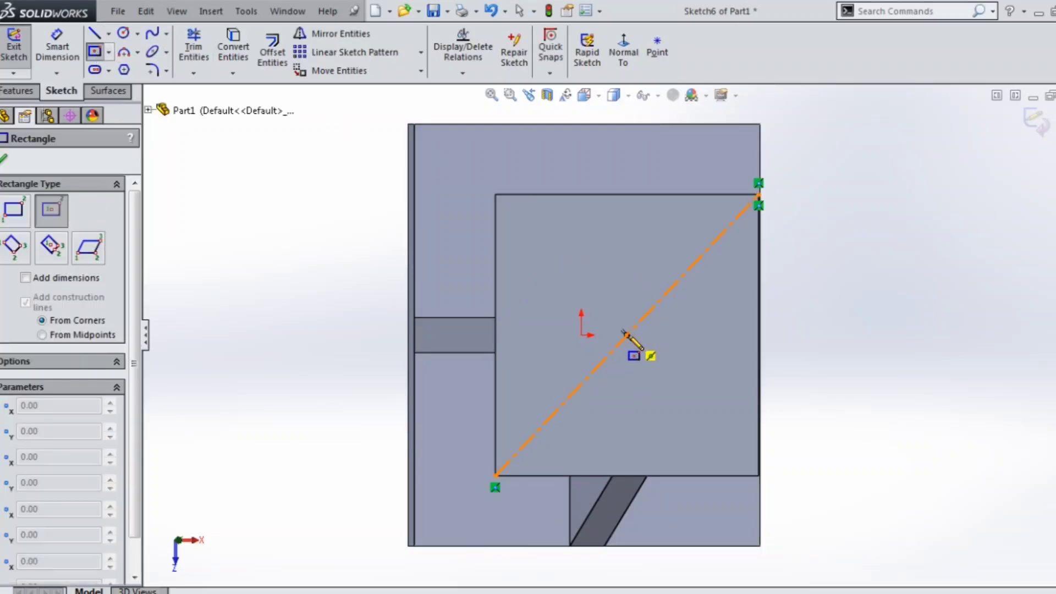
click(626, 333)
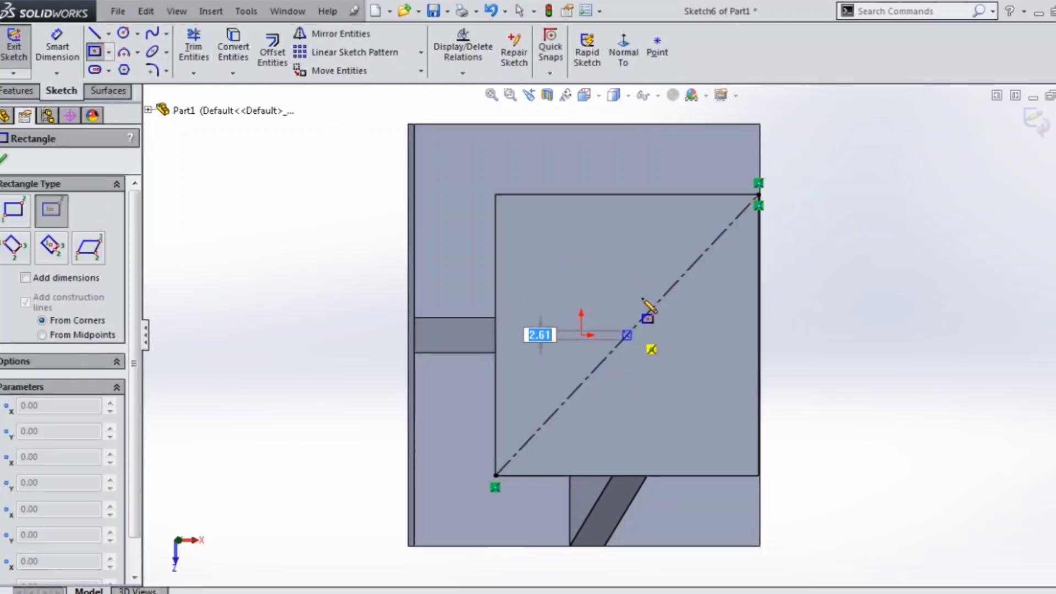
click(724, 217)
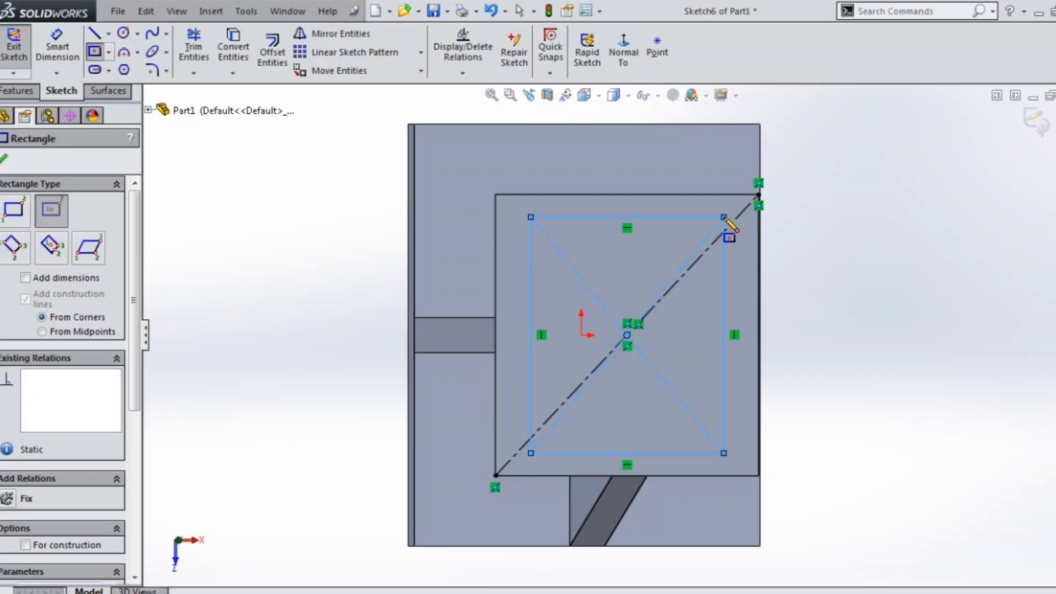
key(Escape)
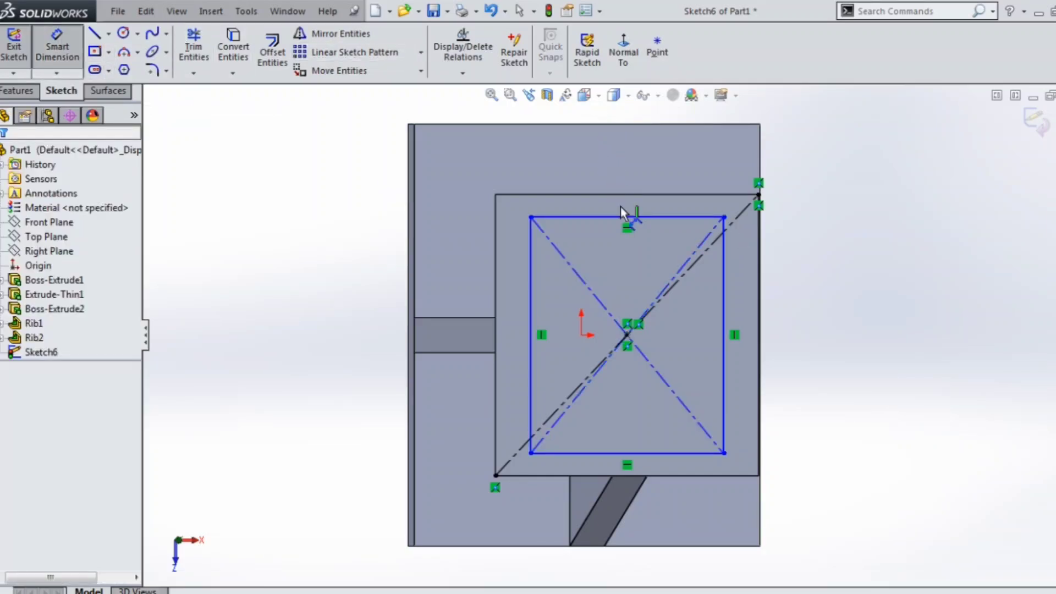
- Dimension the distance between the rectangle's upper side and the inclined plate's upper edge at 10 mm
click(636, 195)
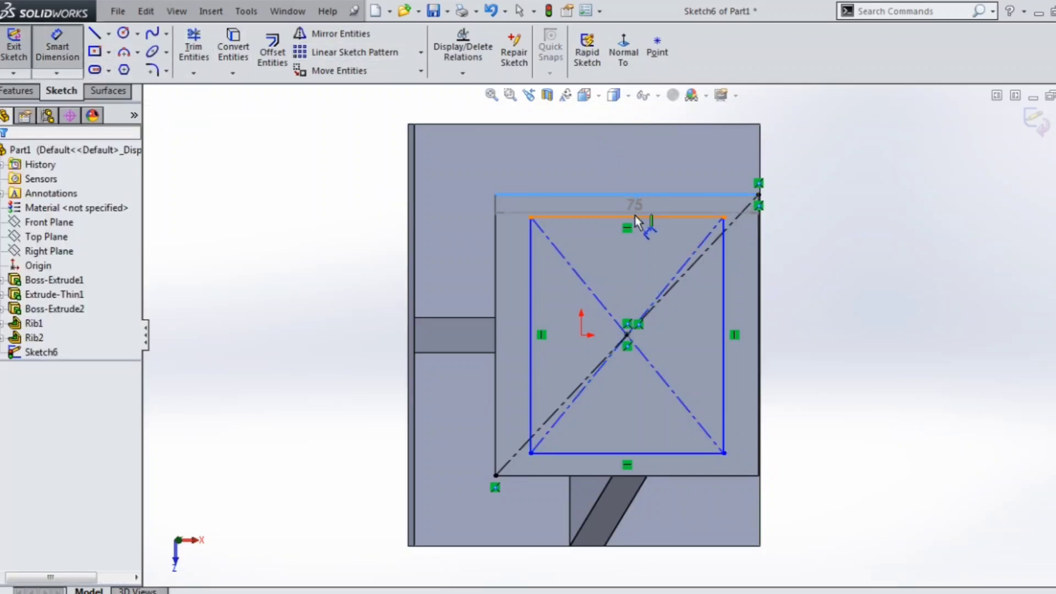
click(806, 209)
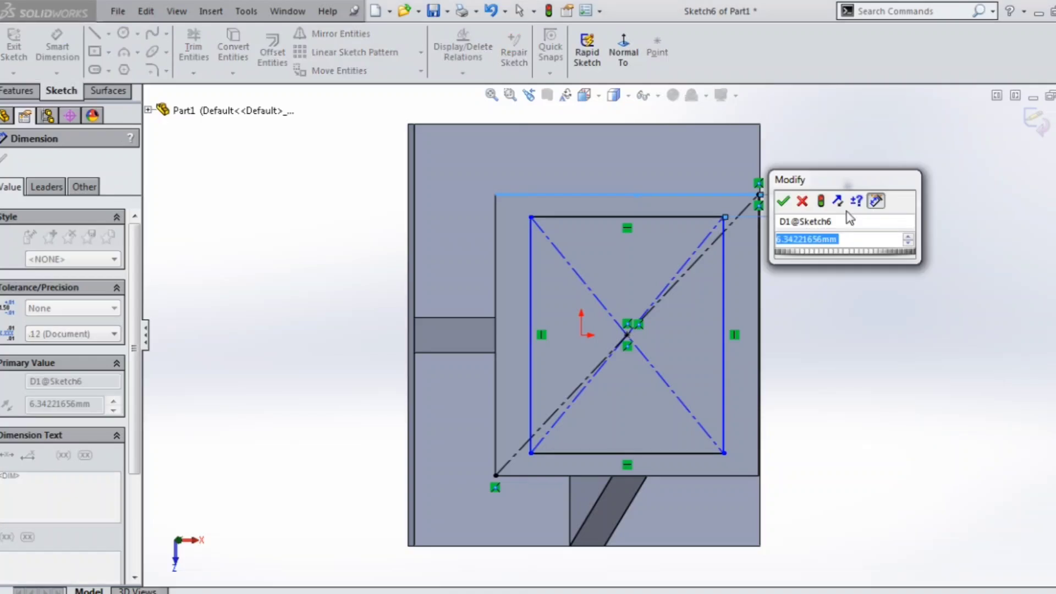
text(10)
key(Return)
click(899, 284)
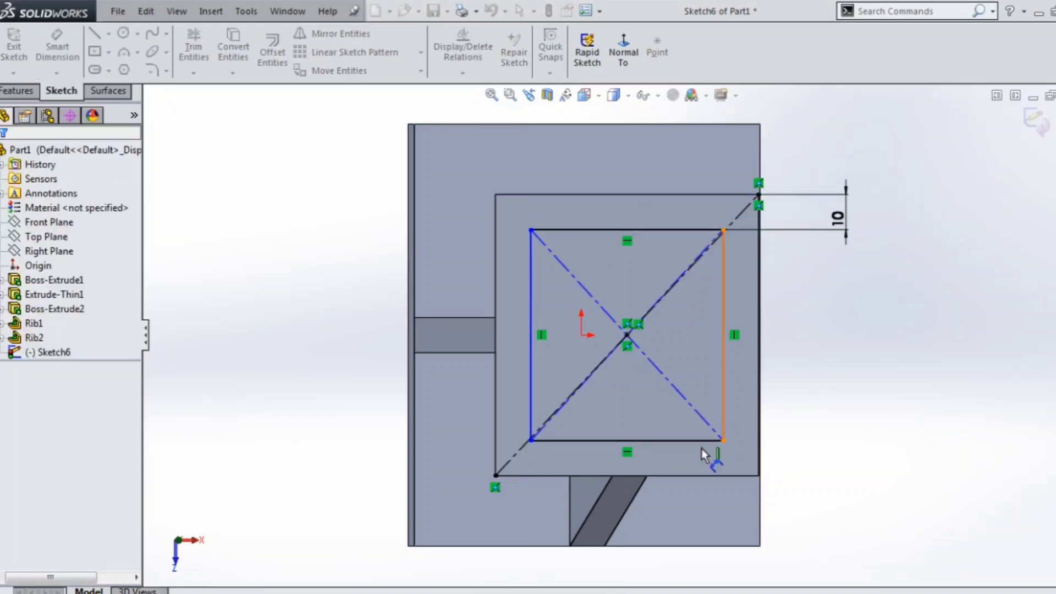
- Dimension the distance between the rectangle's left side and the inclined plate's left edge at 10 mm
click(529, 406)
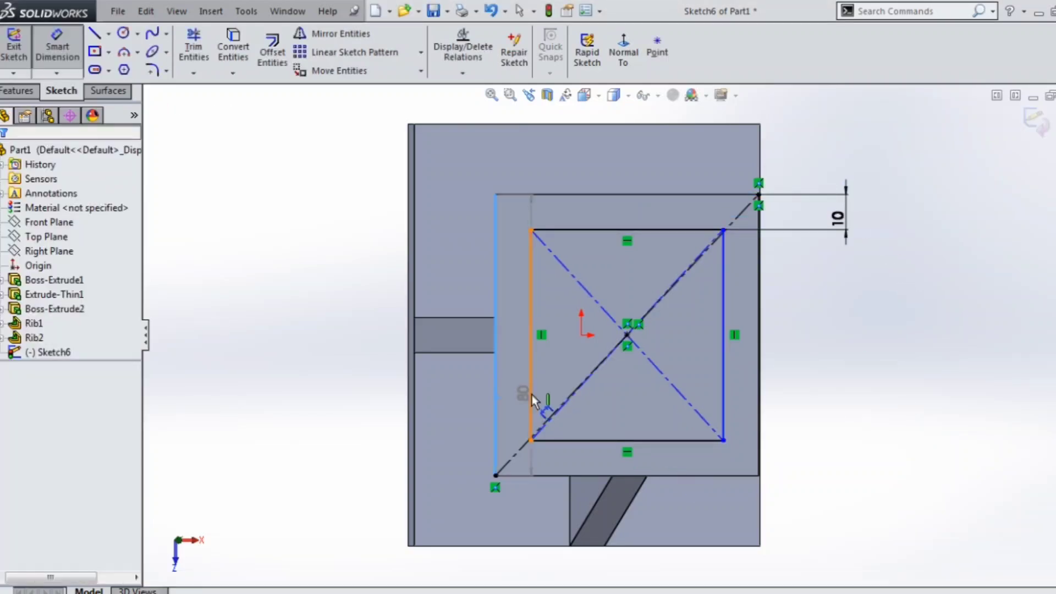
click(495, 397)
click(460, 400)
text(10)
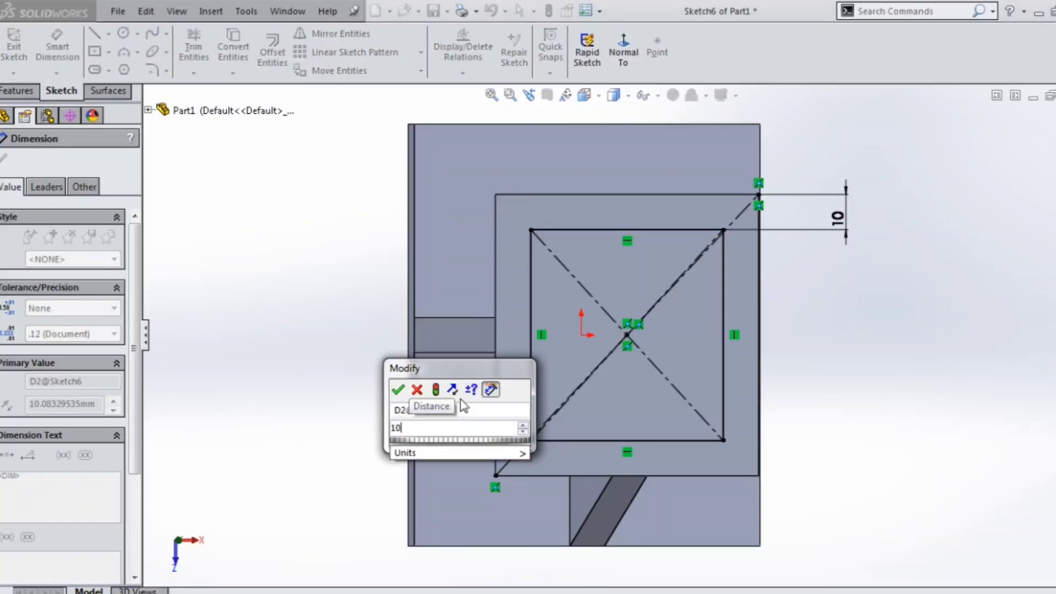
key(Return)
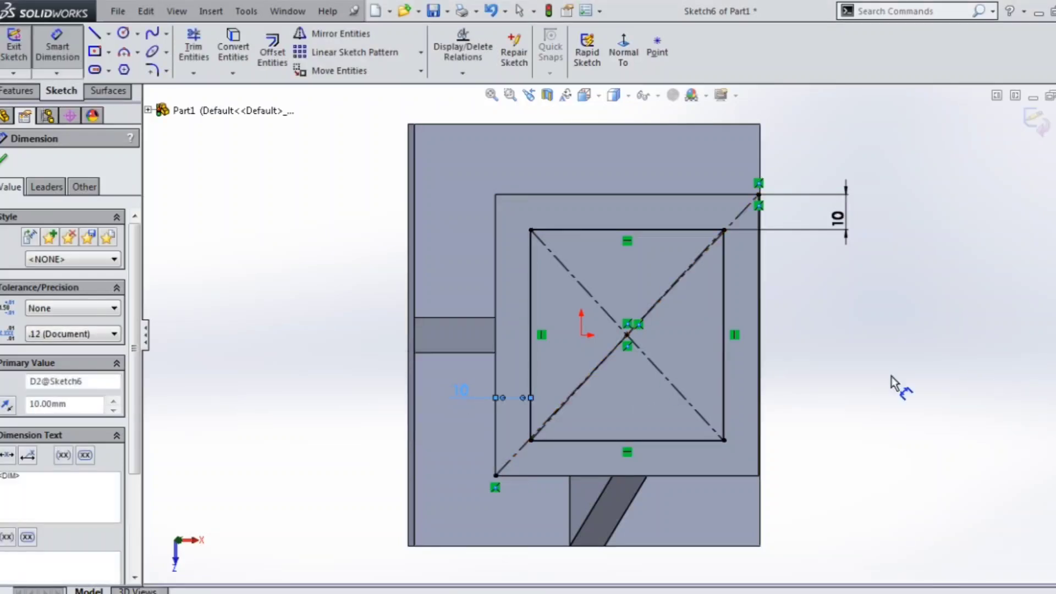
click(94, 34)
click(237, 74)
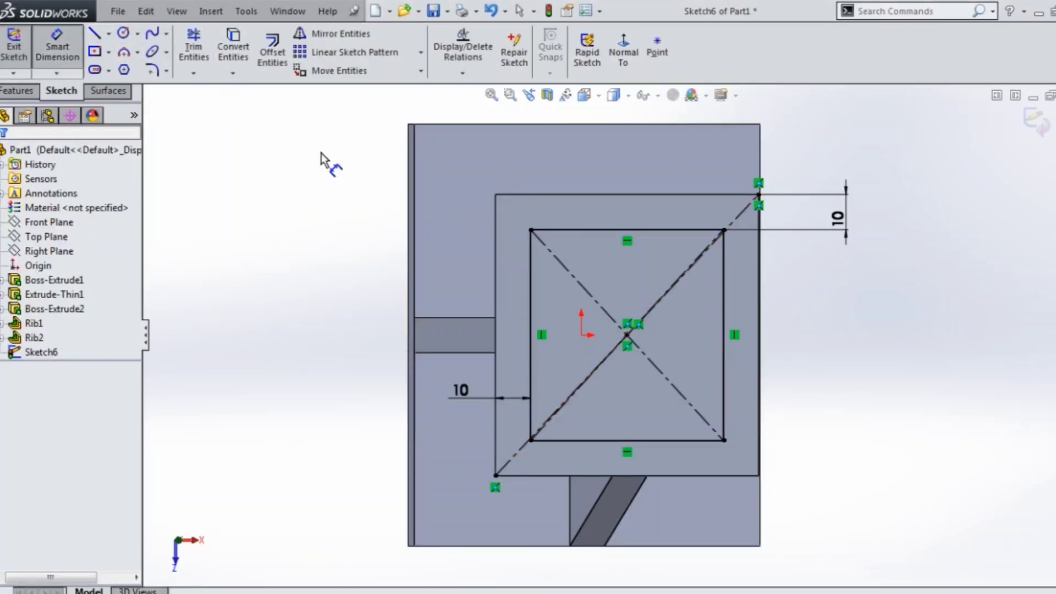
right_click(321, 159)
click(342, 191)
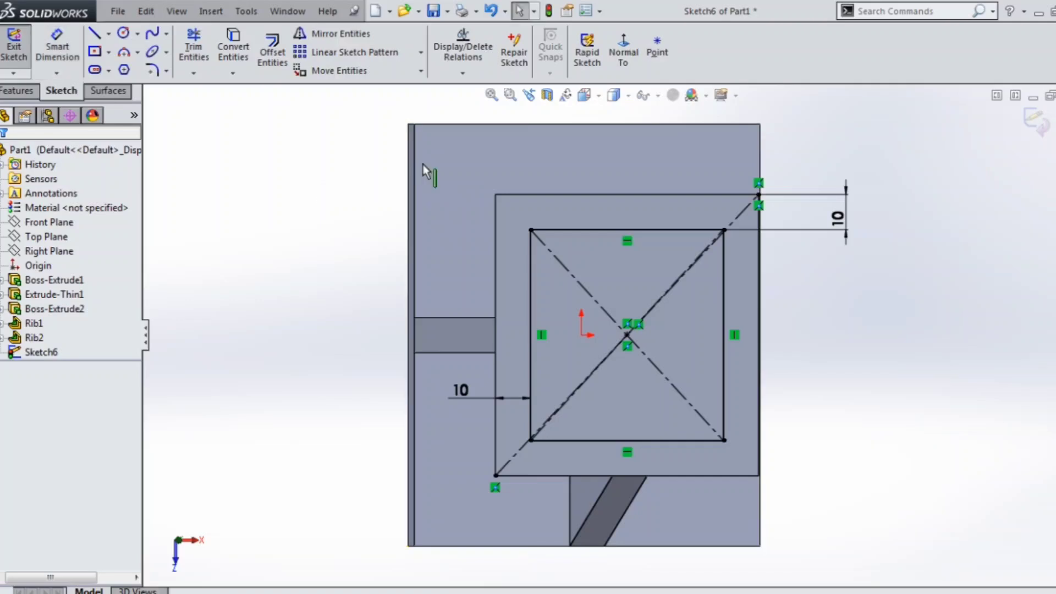
- Convert the rectangle's lines to construction geometry
mouse_move(460, 168)
mouse_down()
mouse_move(744, 467)
mouse_move(796, 485)
mouse_up()
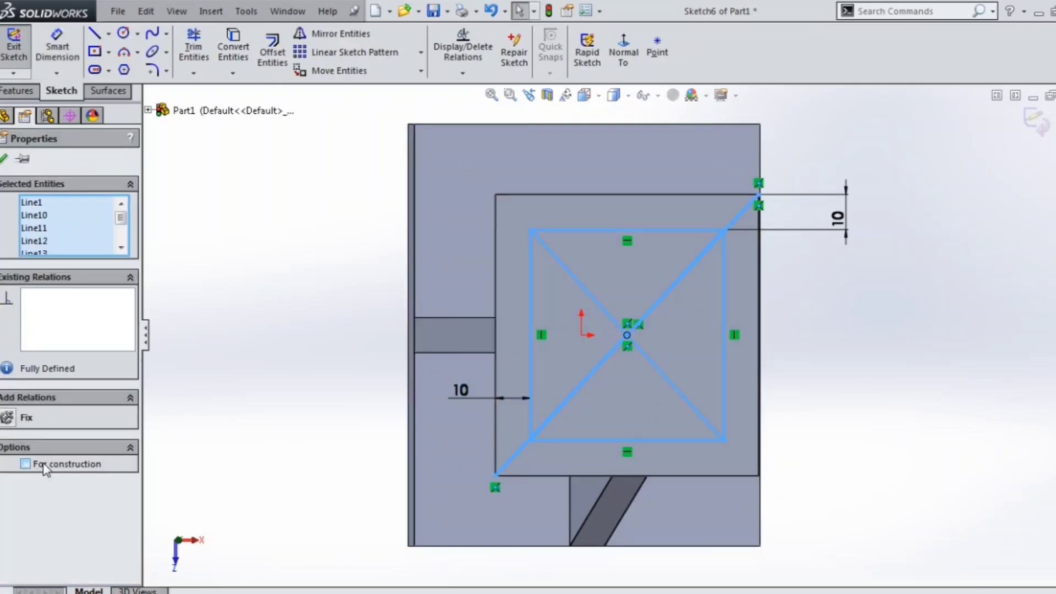
click(25, 464)
click(190, 372)
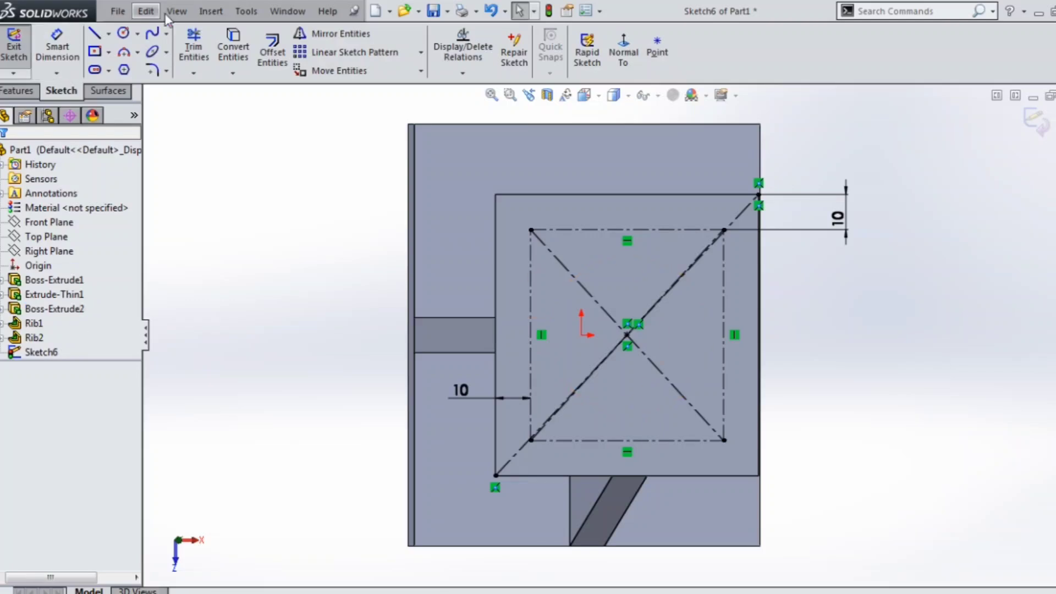
- Sketch circles centered on the four corners of the construction rectangle on the inclined plate, the largest about 21 mm in diameter
click(131, 34)
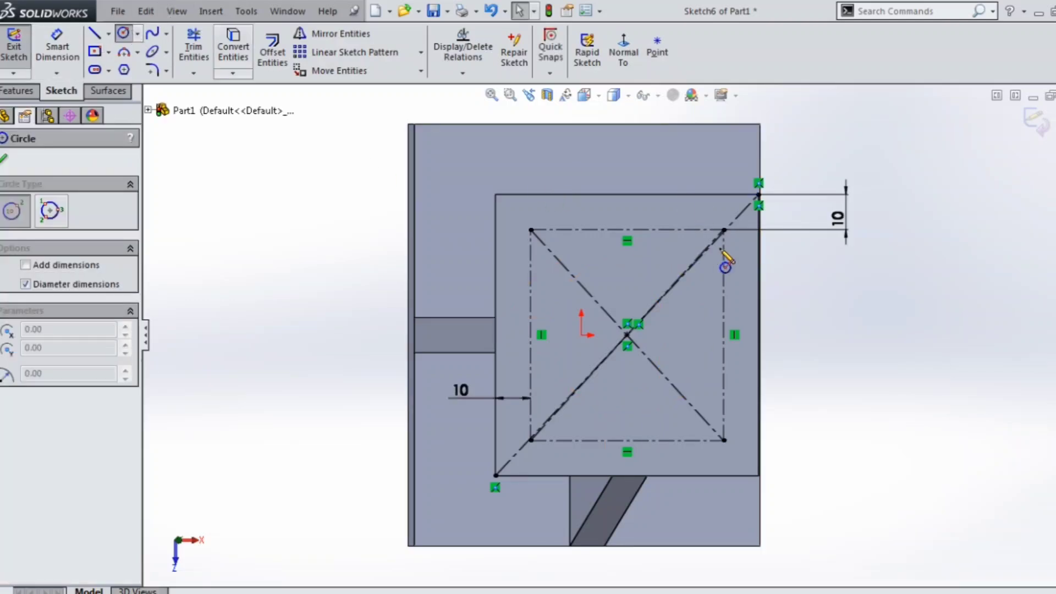
scroll(726, 242, down, 5)
scroll(699, 252, down, 3)
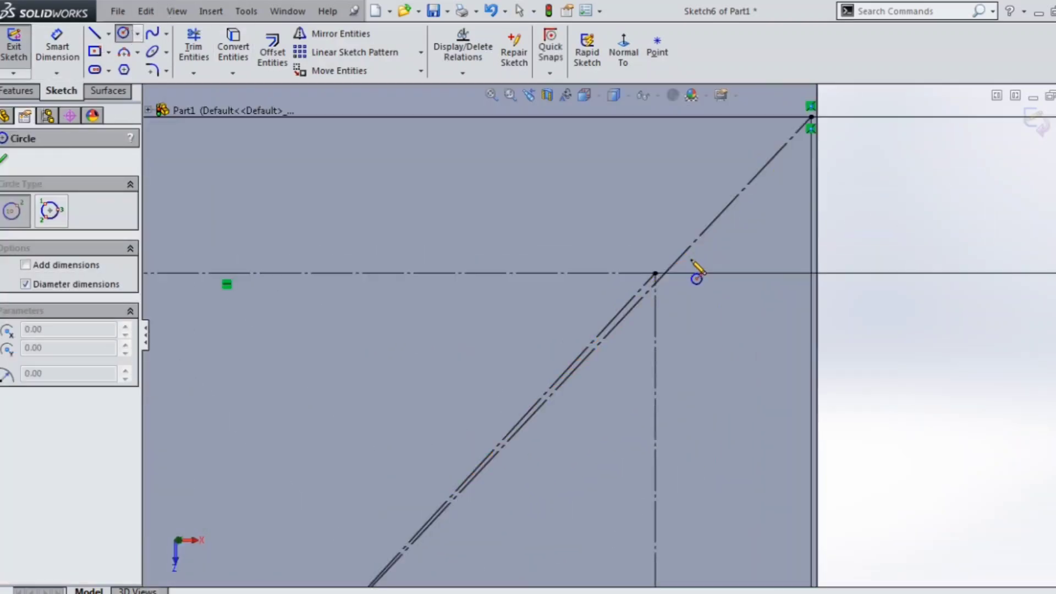
click(675, 273)
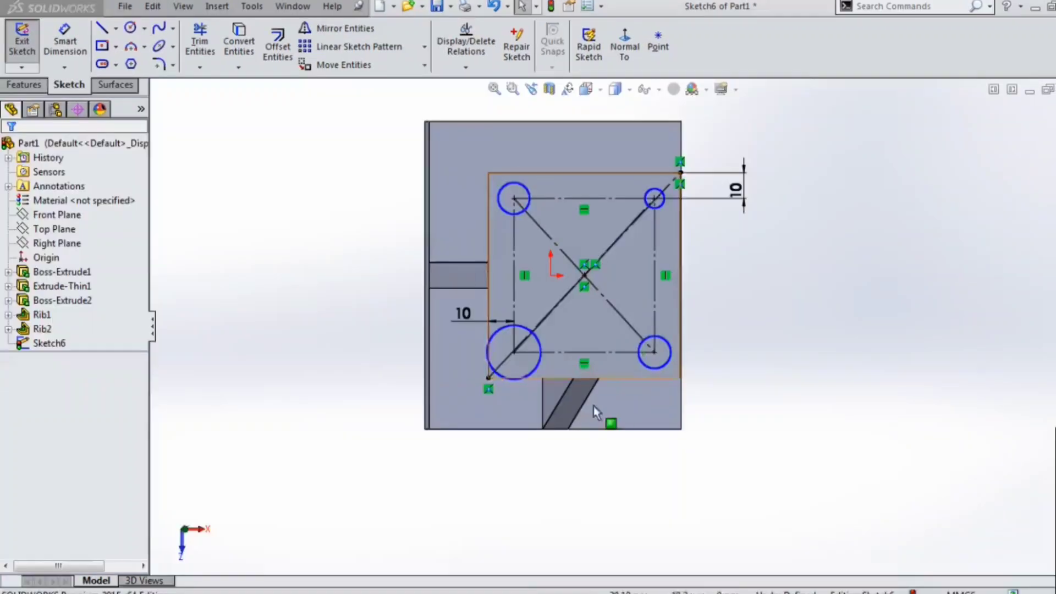
- Apply an Equal relation to the four corner circles on the inclined plate
click(538, 349)
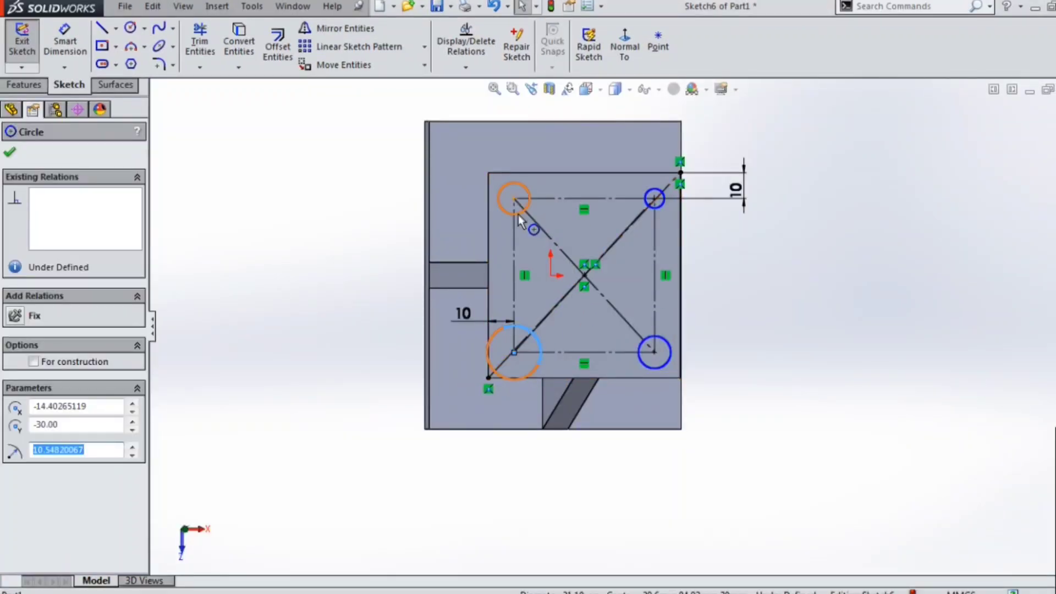
ctrl+click(518, 215)
ctrl+click(646, 205)
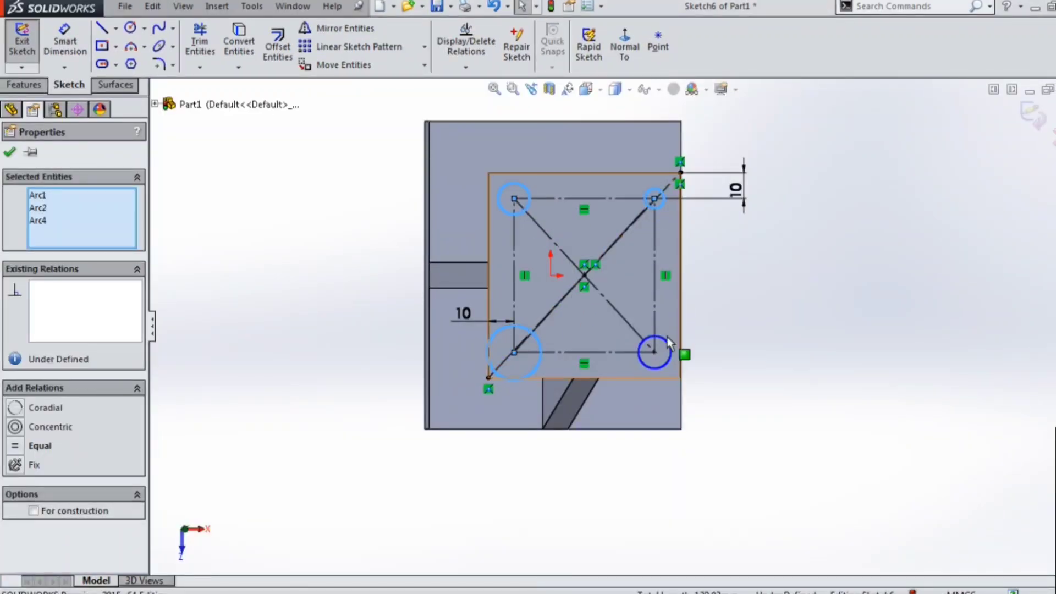
click(31, 446)
click(189, 176)
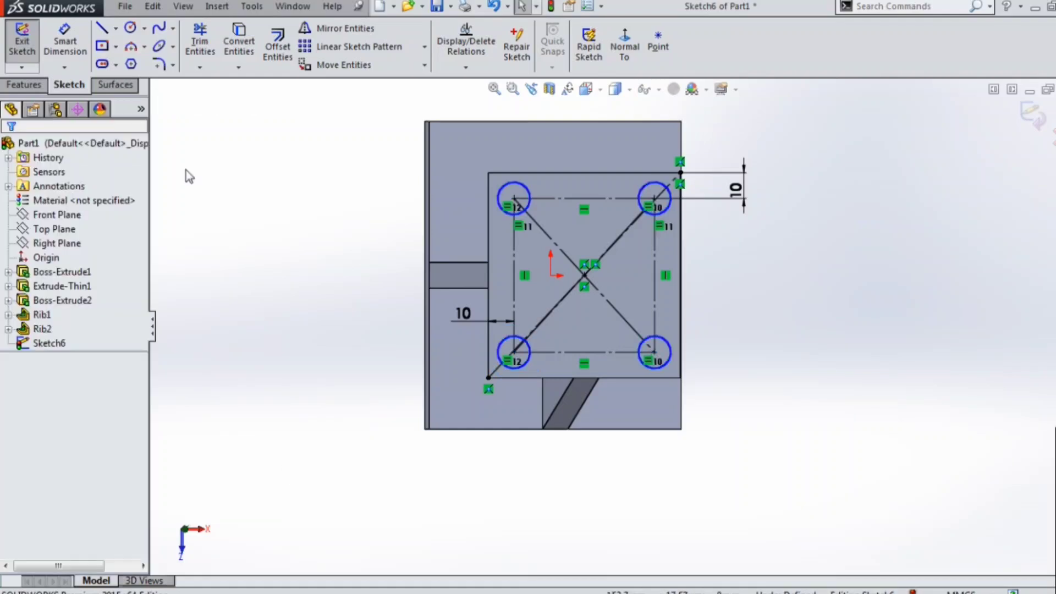
- Dimension the lower-right corner circle's diameter at 10 mm and end dimensioning
click(70, 60)
click(673, 358)
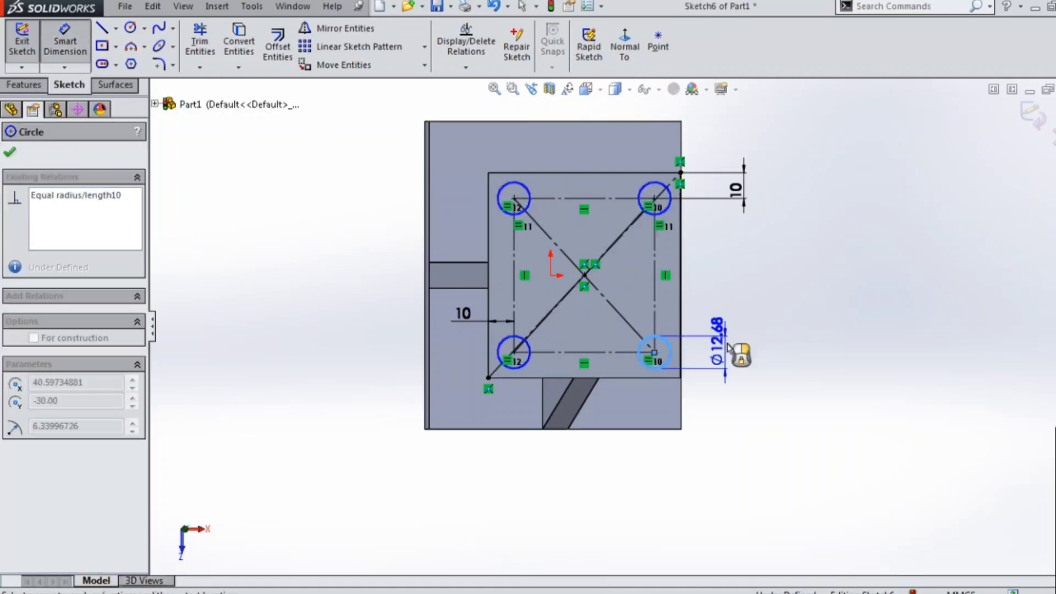
click(734, 340)
text(10)
key(Return)
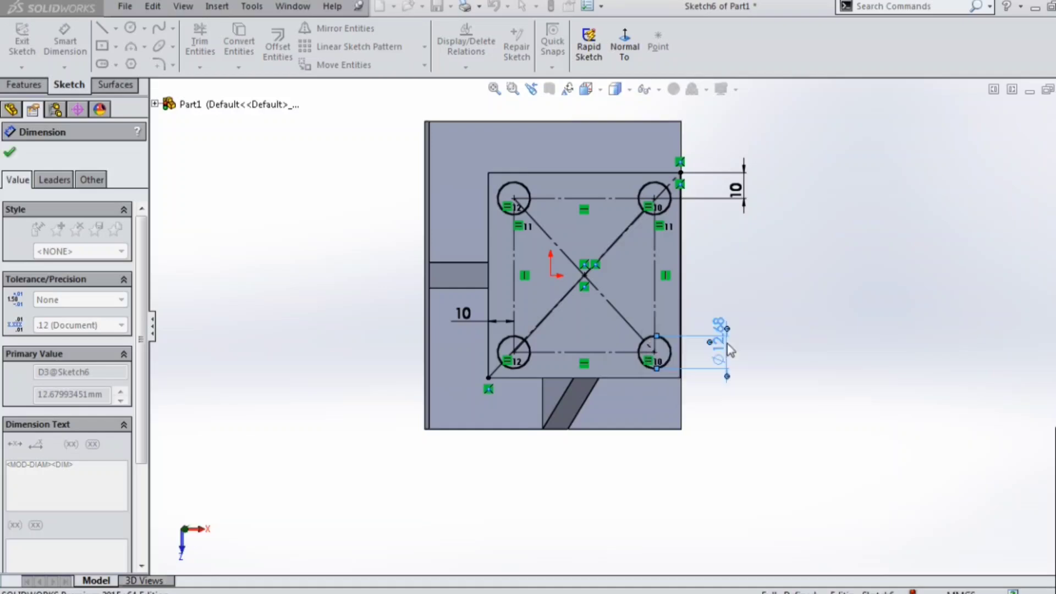
right_click(880, 259)
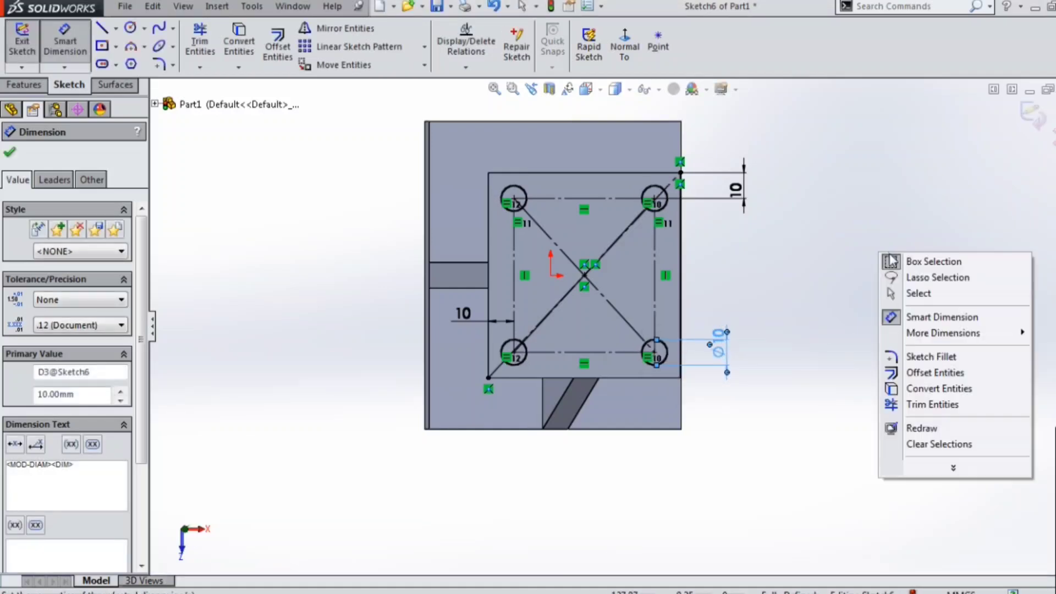
click(891, 295)
- Cut the four circles through the inclined plate with a blind Extruded Cut 10 mm deep
mouse_move(802, 405)
middle_down()
mouse_move(793, 236)
mouse_move(837, 214)
middle_up()
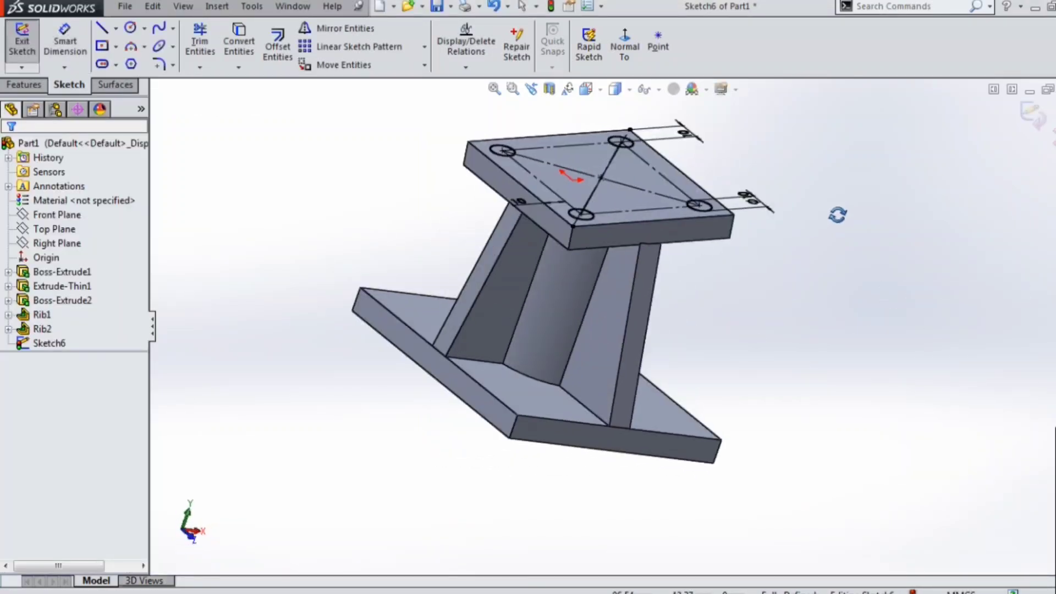
click(22, 86)
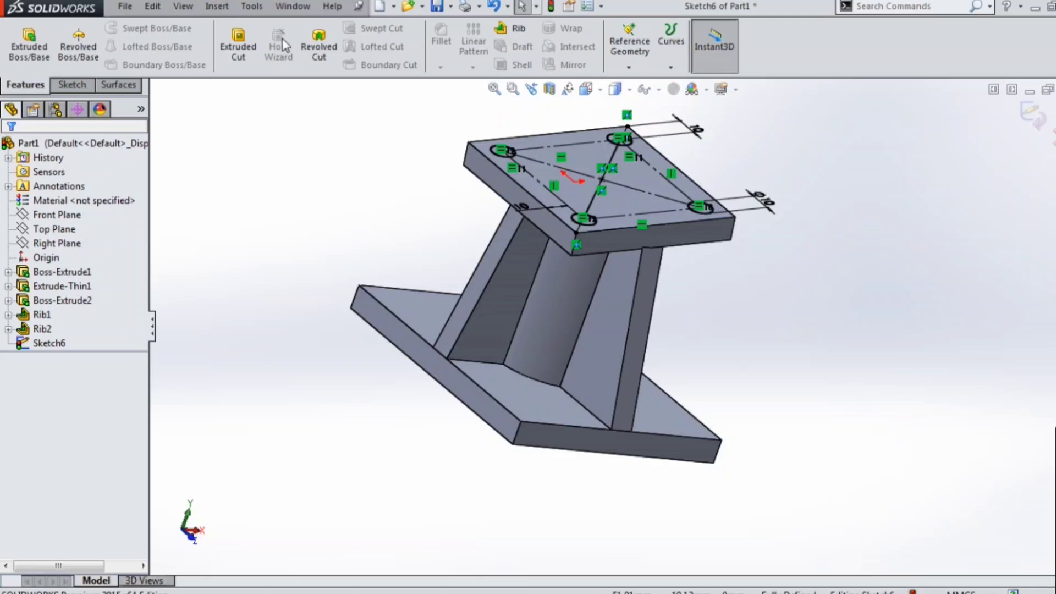
click(237, 53)
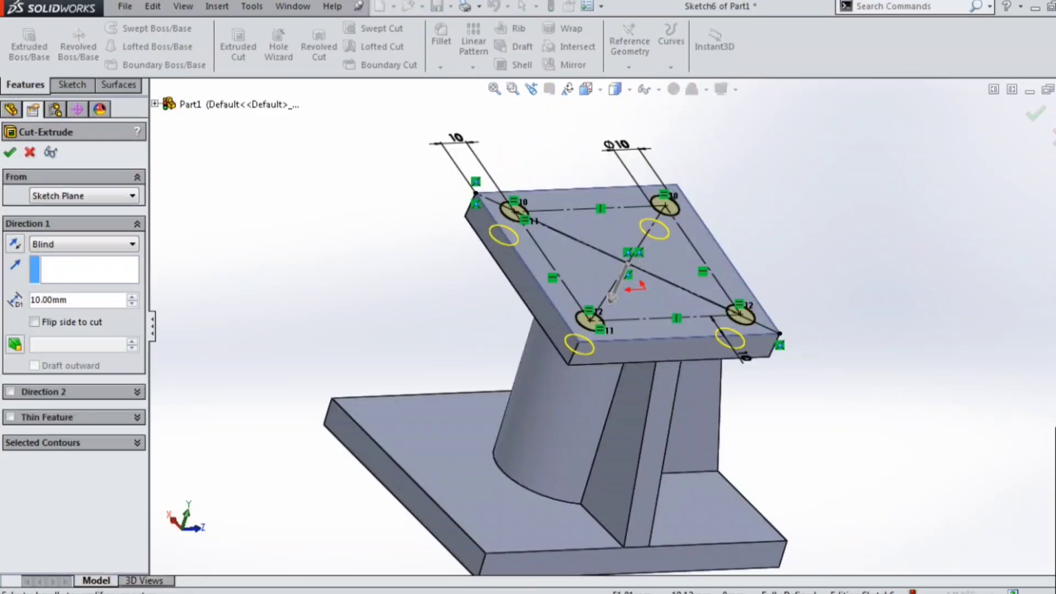
key(Return)
- Chamfer the upper edges of the four holes in the inclined plate at 1 mm and 45 degrees
middle_drag(215, 227, 362, 247)
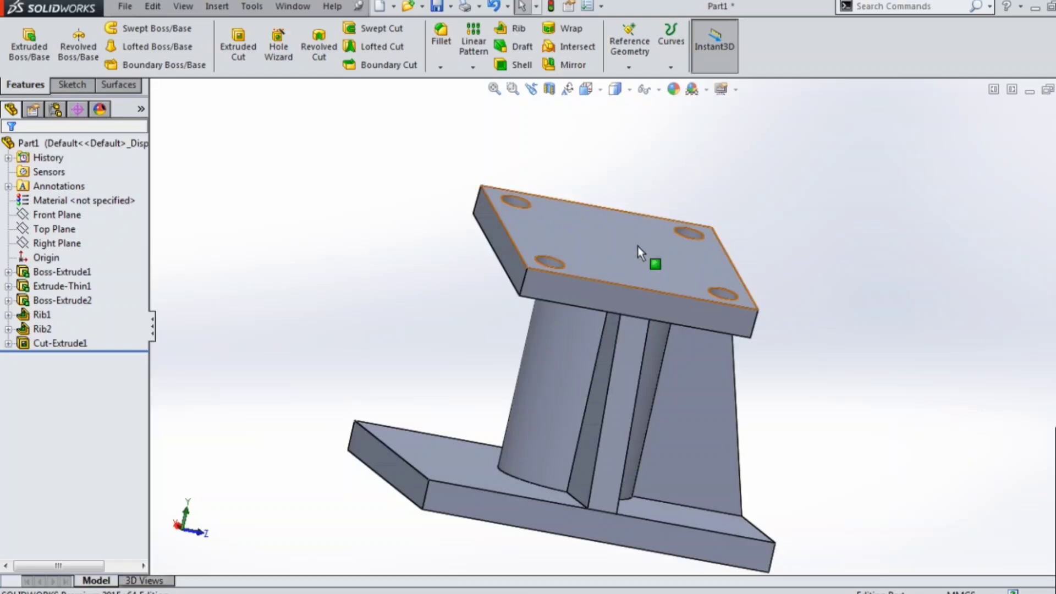
scroll(707, 269, down, 5)
middle_drag(754, 289, 708, 316)
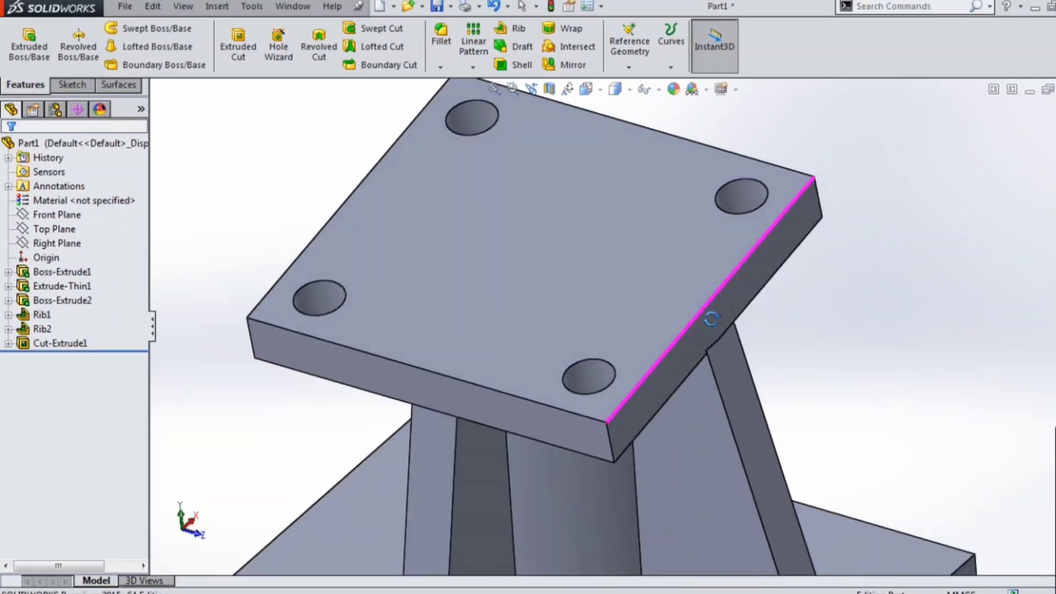
scroll(715, 322, up, 2)
click(440, 67)
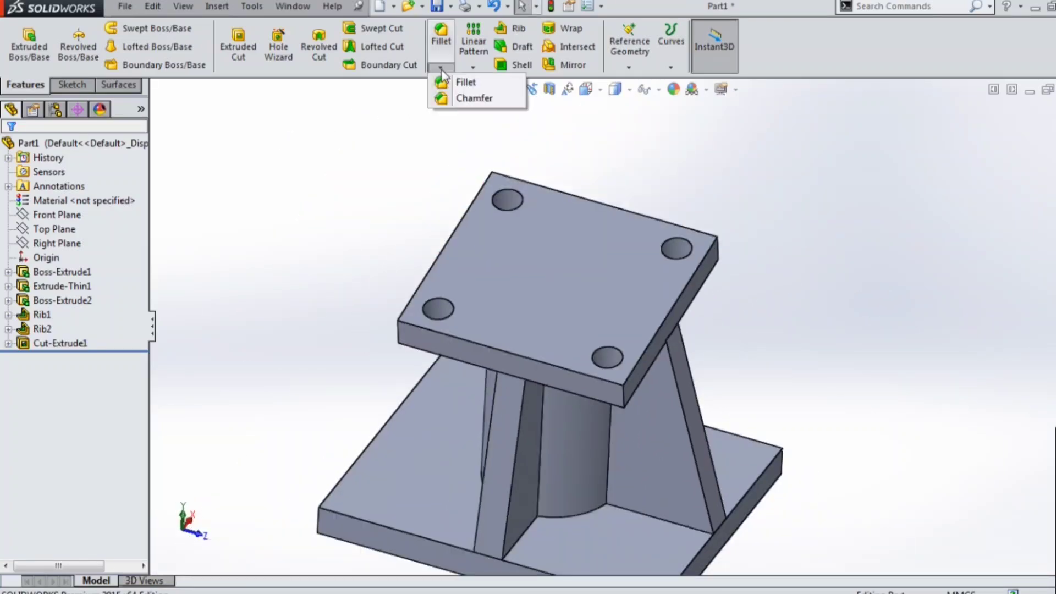
click(454, 96)
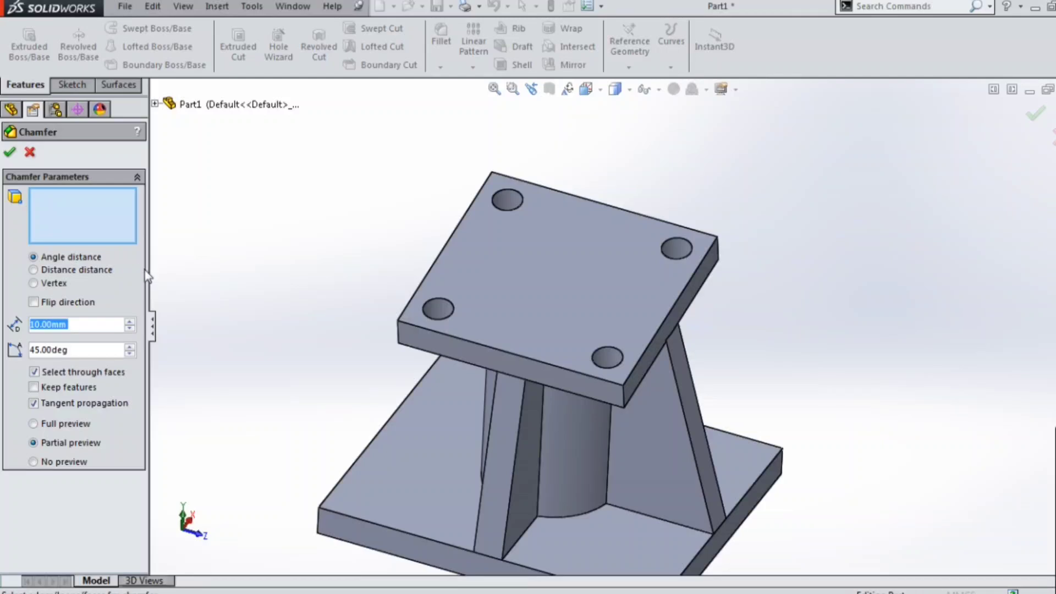
text(2)
key(Return)
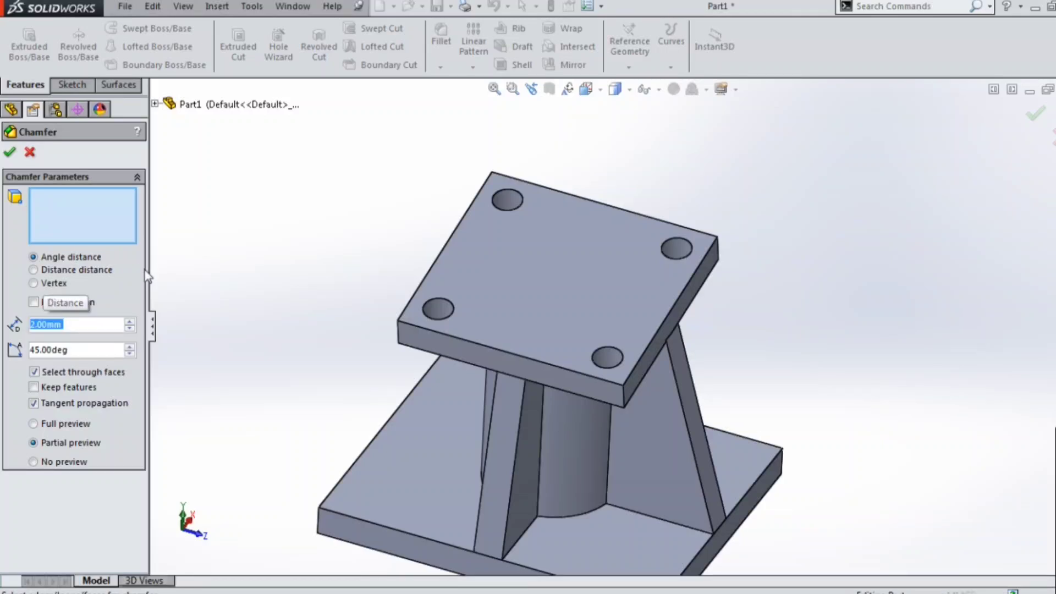
click(507, 194)
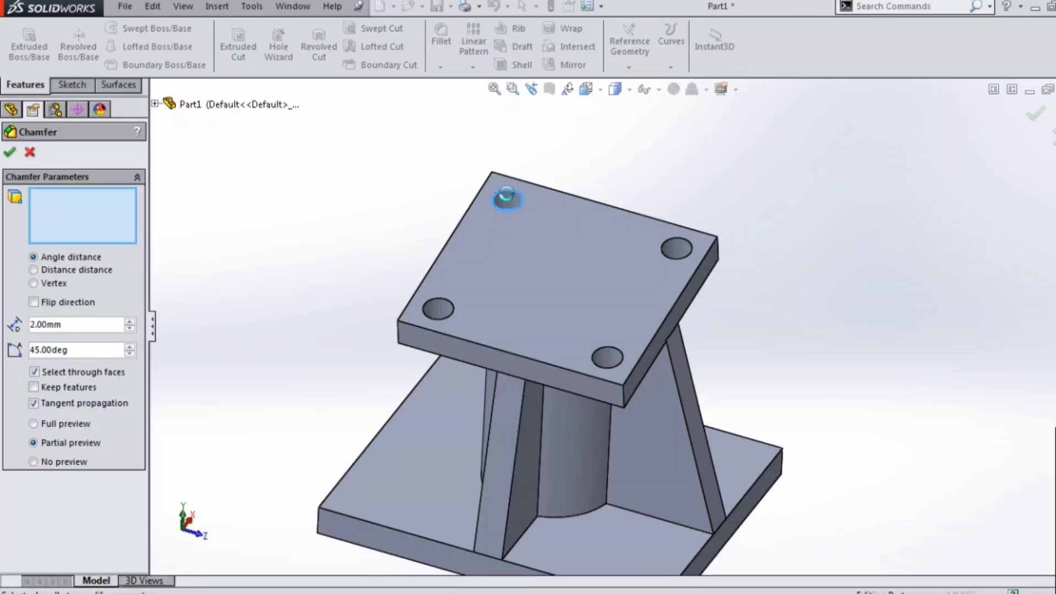
click(434, 304)
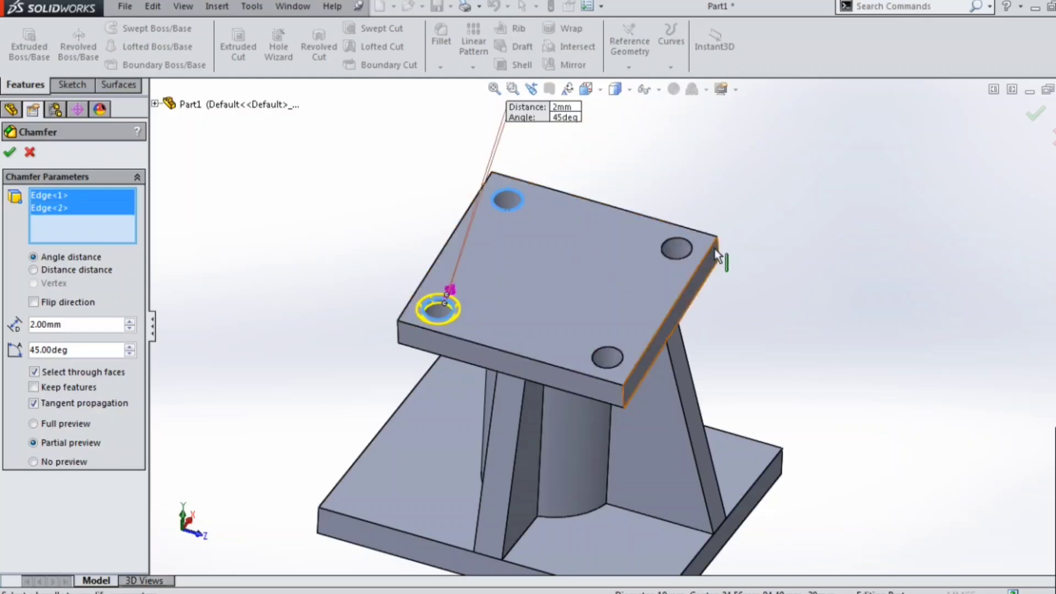
click(688, 245)
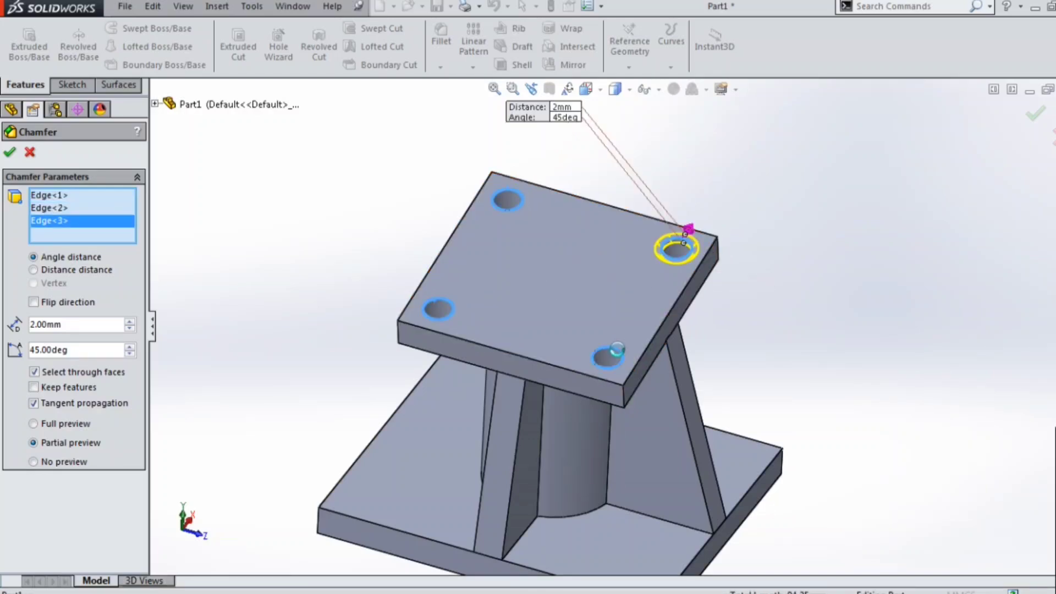
click(609, 349)
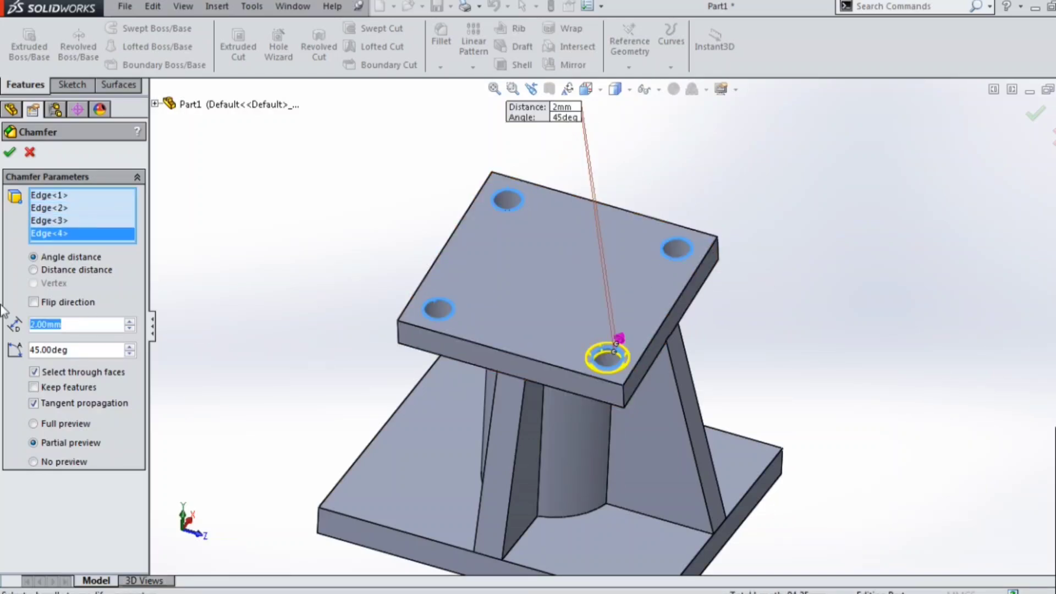
text(1)
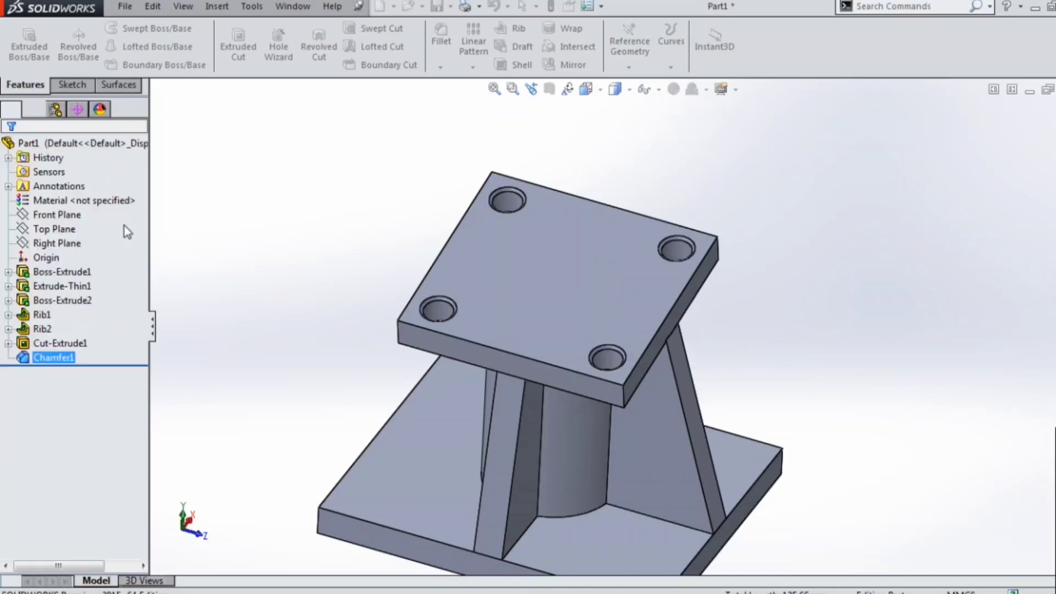
- Start a sketch on the underside of the base plate and offset the face's edges 15 mm inward
scroll(500, 232, down, 3)
scroll(501, 233, up, 1)
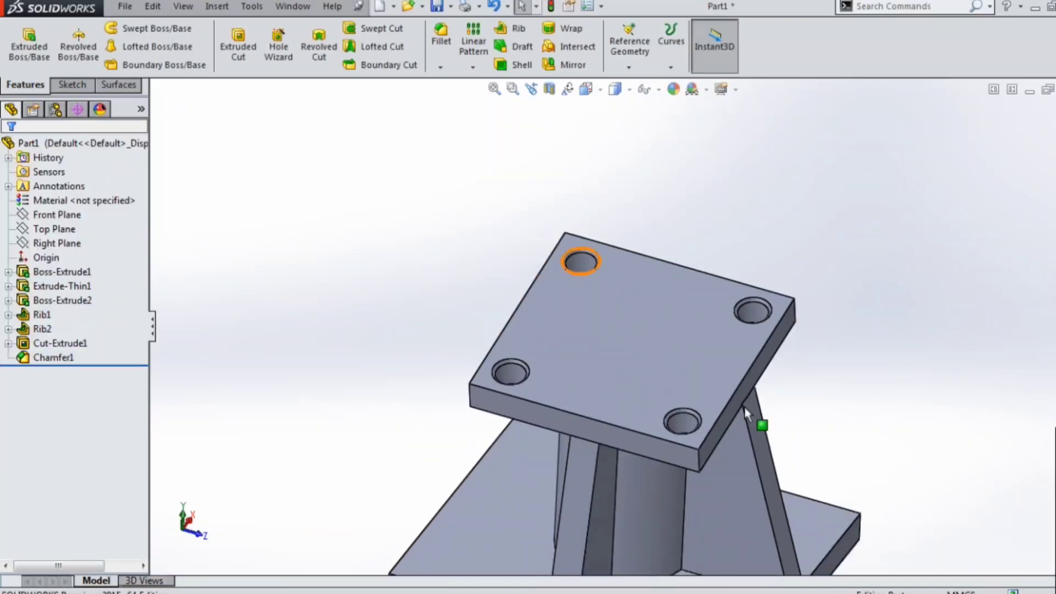
middle_drag(747, 386, 660, 428)
scroll(769, 303, up, 2)
middle_drag(582, 532, 609, 233)
click(610, 233)
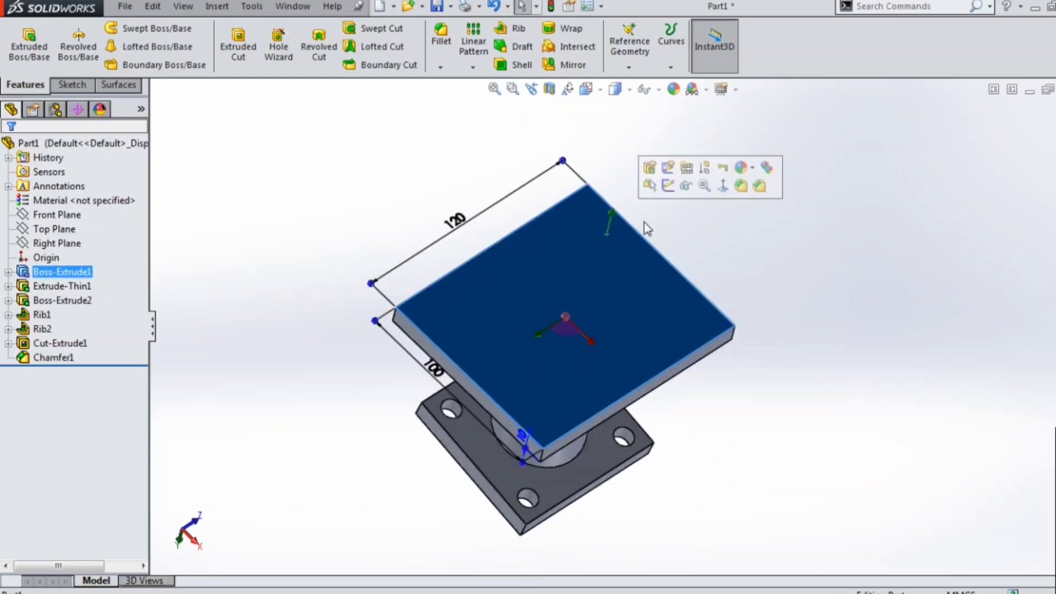
click(668, 186)
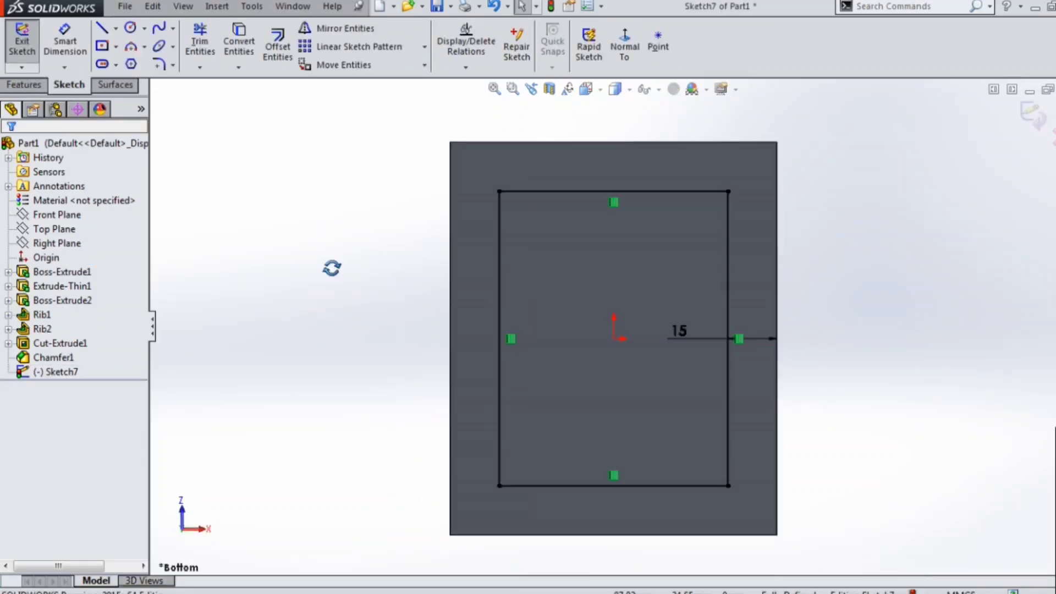
- Convert the four offset lines on the base plate's underside to construction geometry
mouse_move(331, 268)
middle_down()
mouse_move(448, 495)
mouse_move(407, 307)
mouse_move(396, 123)
mouse_move(423, 208)
middle_up()
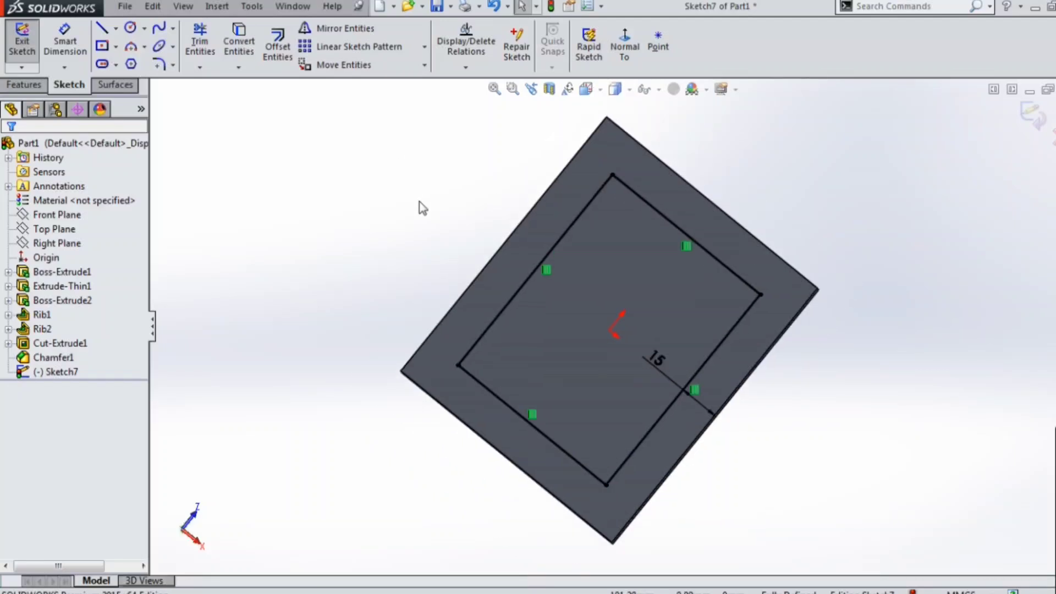
key(f)
drag(330, 154, 811, 534)
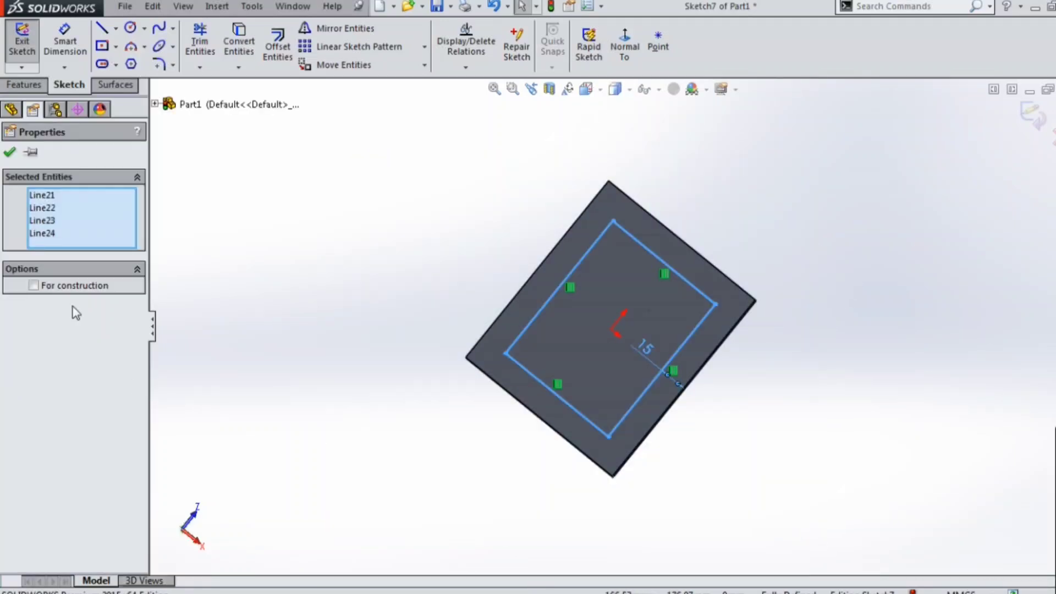
click(301, 316)
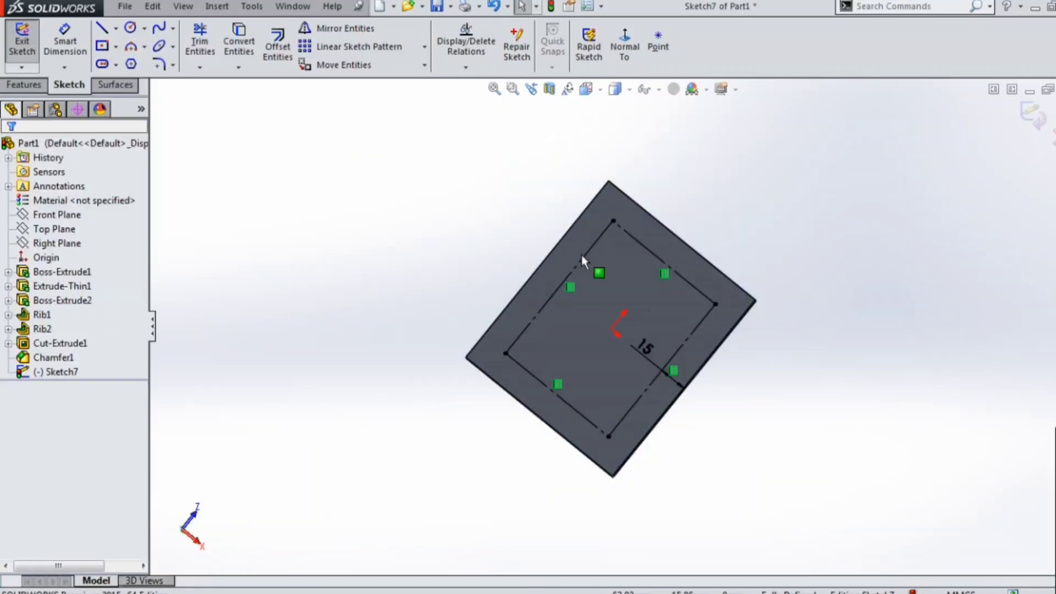
- Sketch circles about 14, 16, 19 and 23 mm in diameter on the four corners of the base plate's construction rectangle
scroll(620, 243, down, 5)
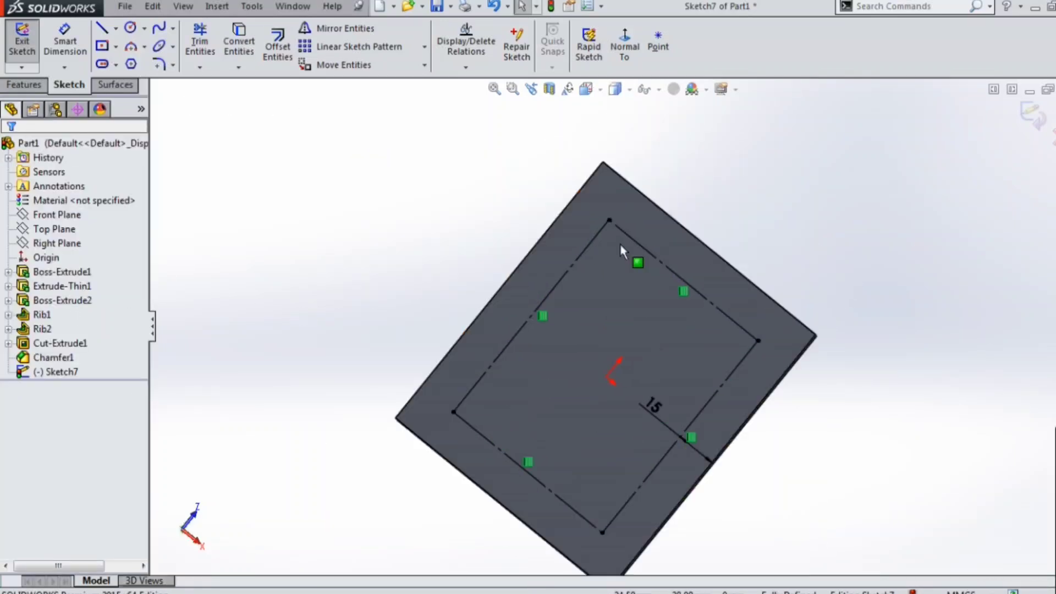
click(131, 29)
click(607, 220)
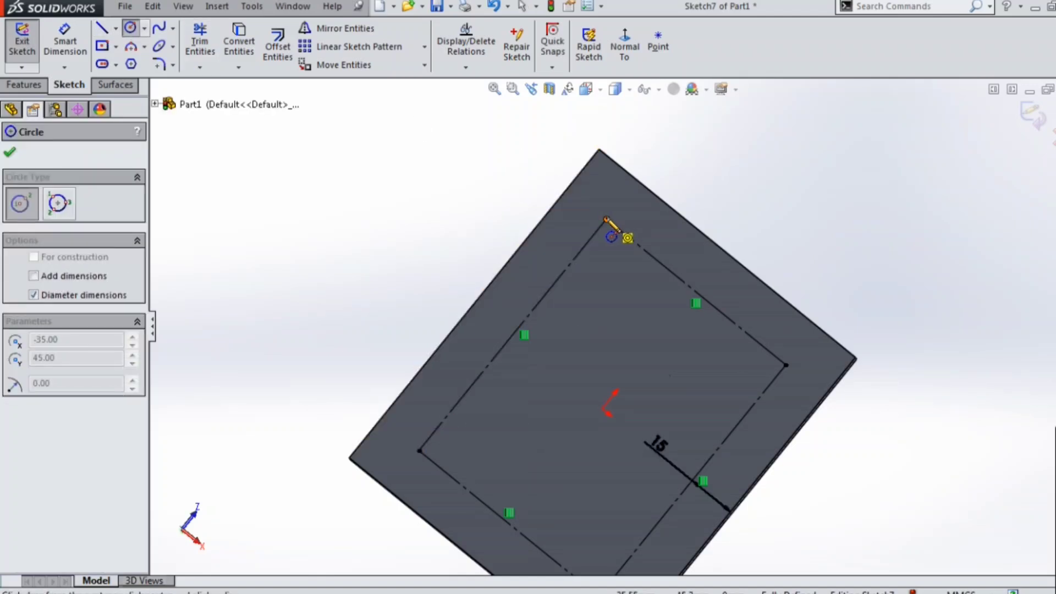
click(625, 234)
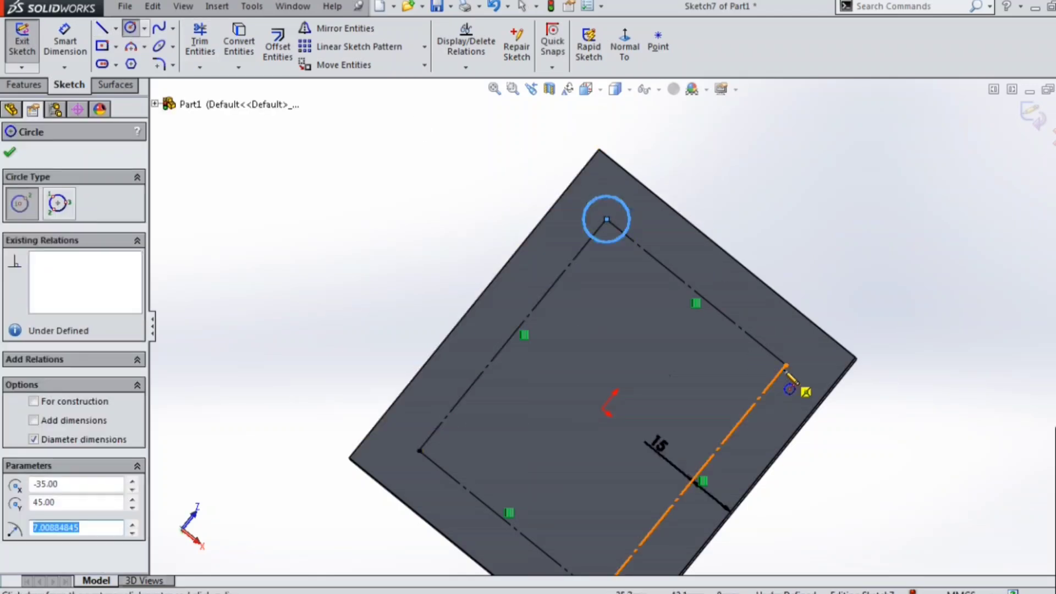
click(786, 365)
click(806, 379)
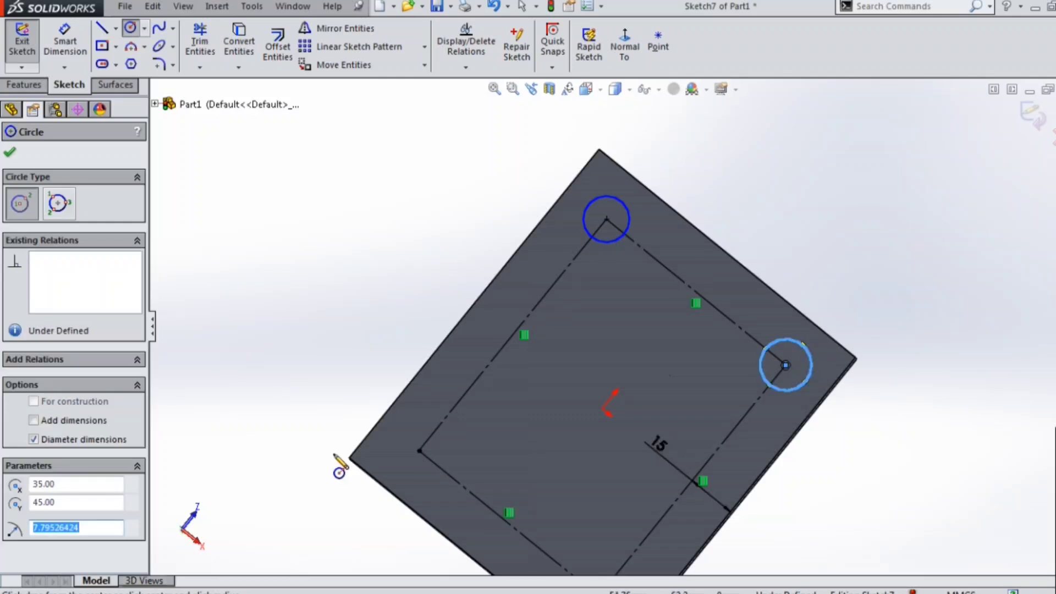
click(420, 451)
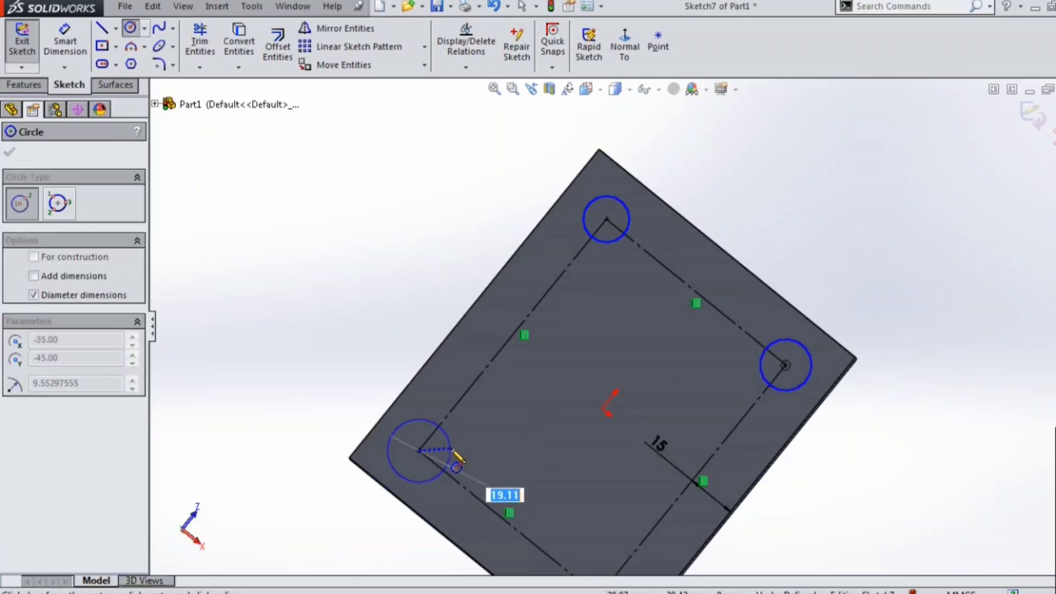
click(451, 460)
scroll(459, 449, up, 2)
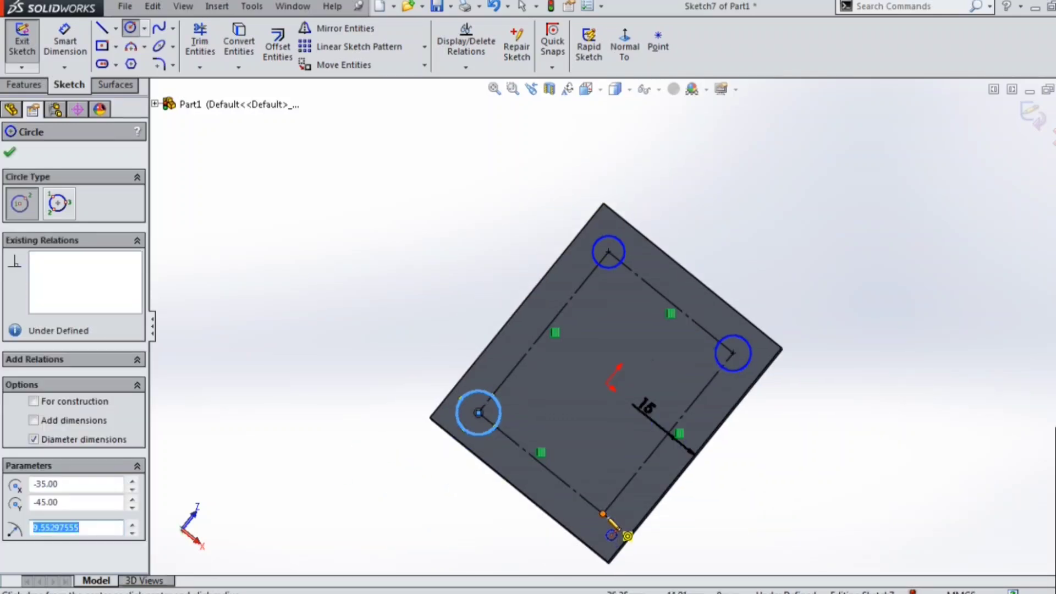
click(604, 514)
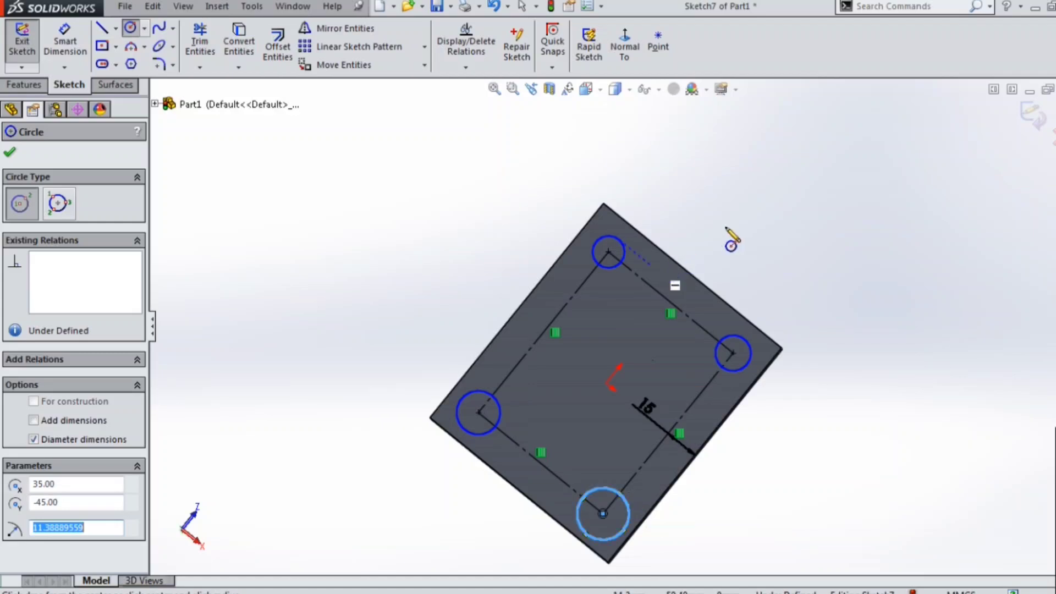
- Make the four corner circles on the base plate's underside equal in size
scroll(726, 229, up, 2)
key(Escape)
click(257, 311)
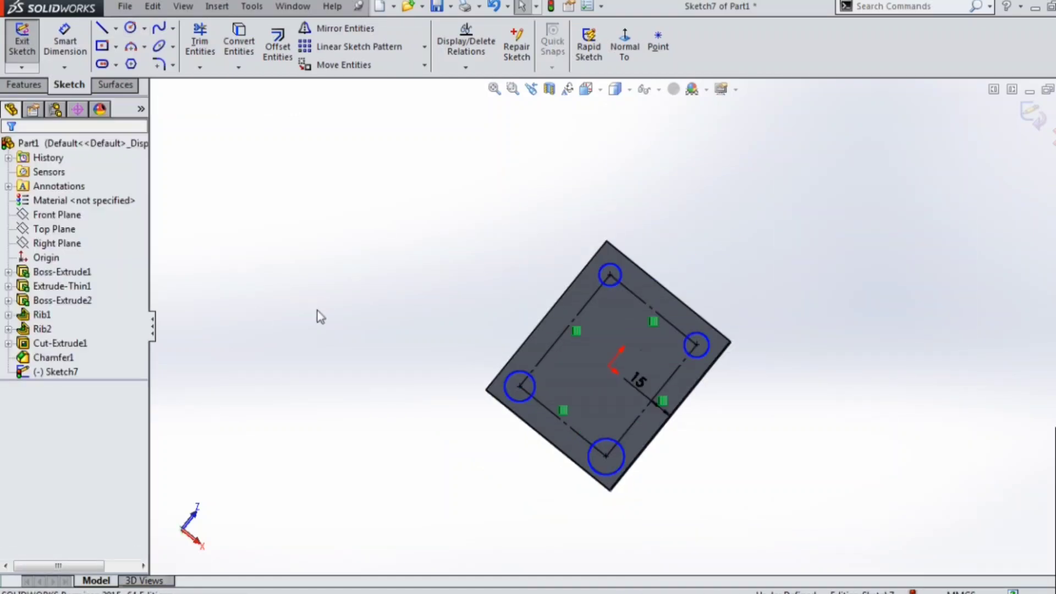
click(617, 270)
ctrl+click(527, 370)
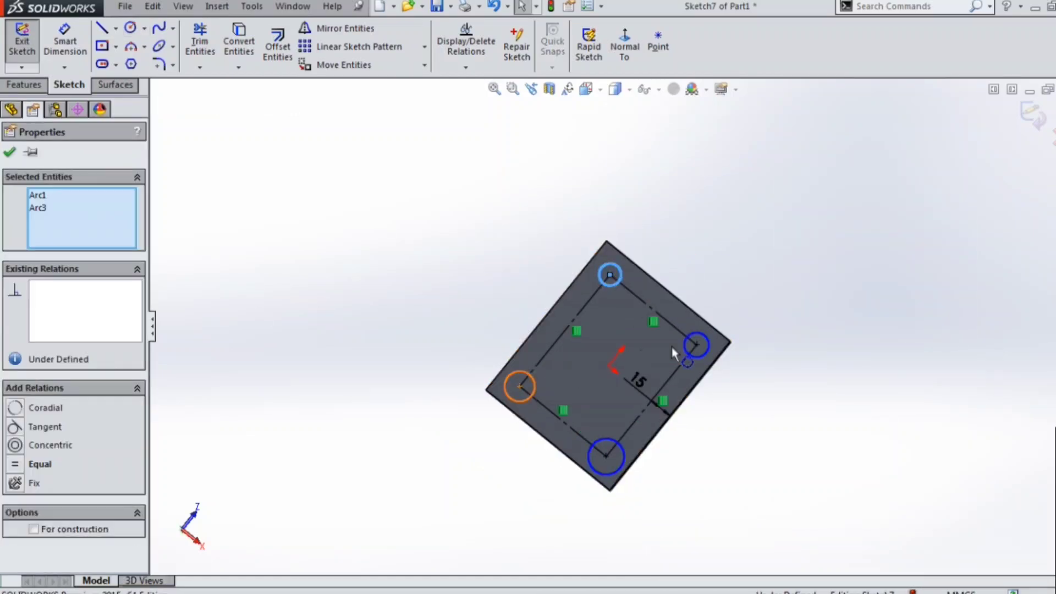
ctrl+click(708, 337)
ctrl+click(623, 448)
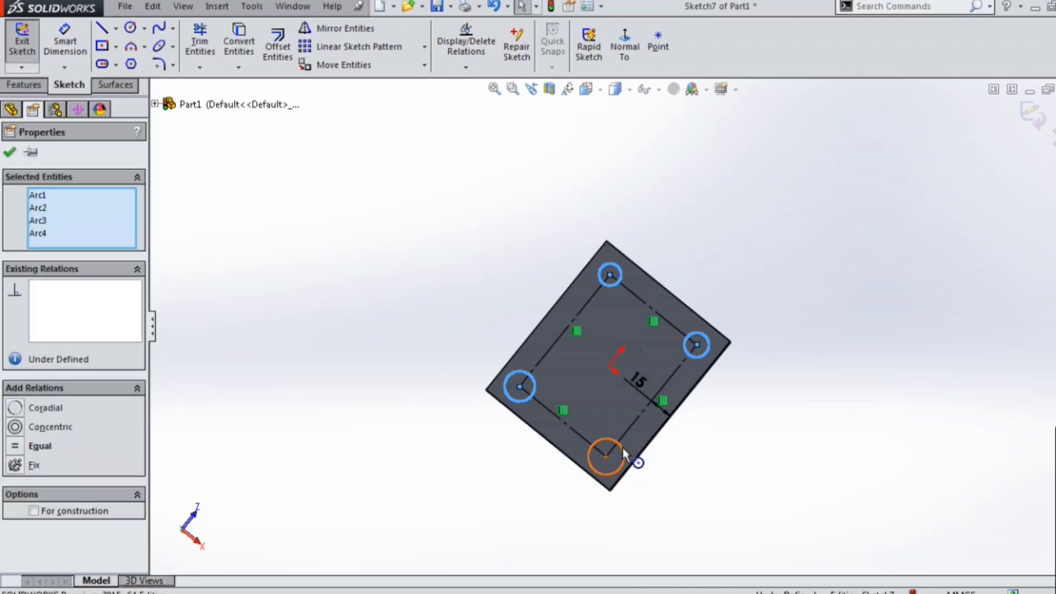
click(42, 447)
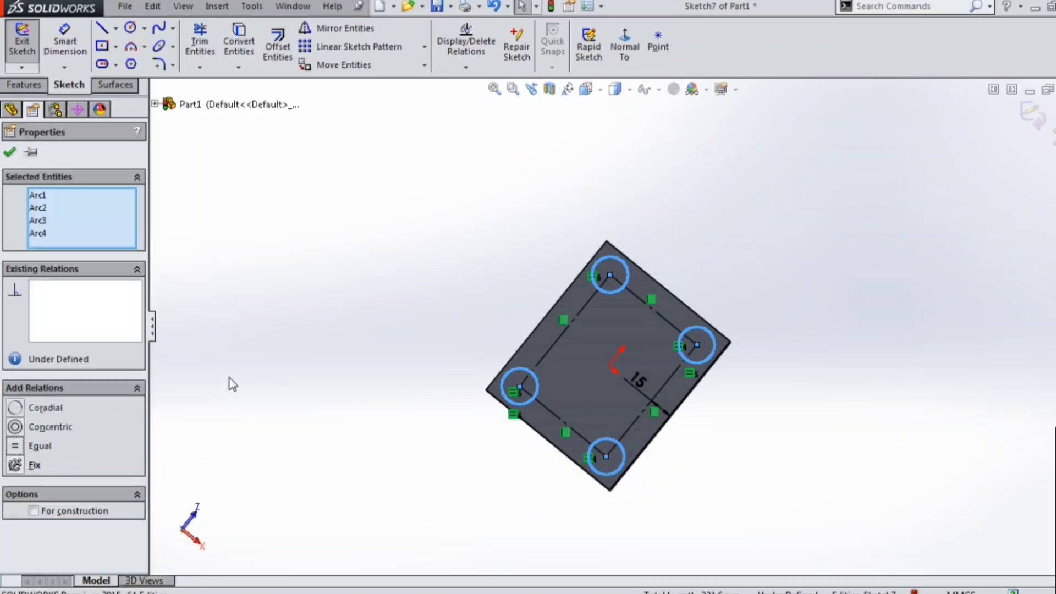
click(228, 381)
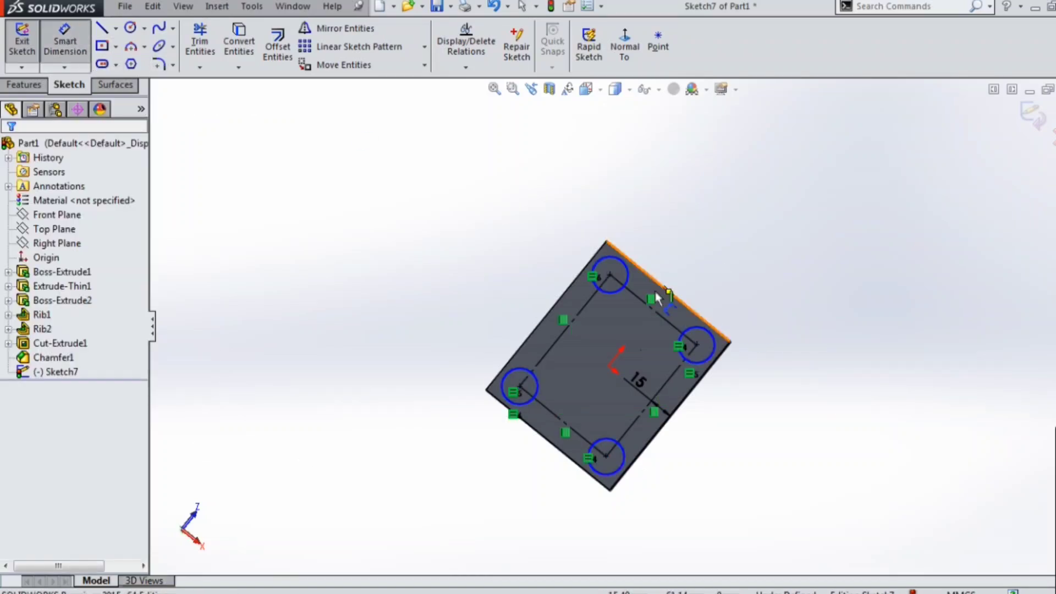
- Dimension one of the equal corner circles with a diameter of 10.5 mm
click(630, 280)
click(686, 260)
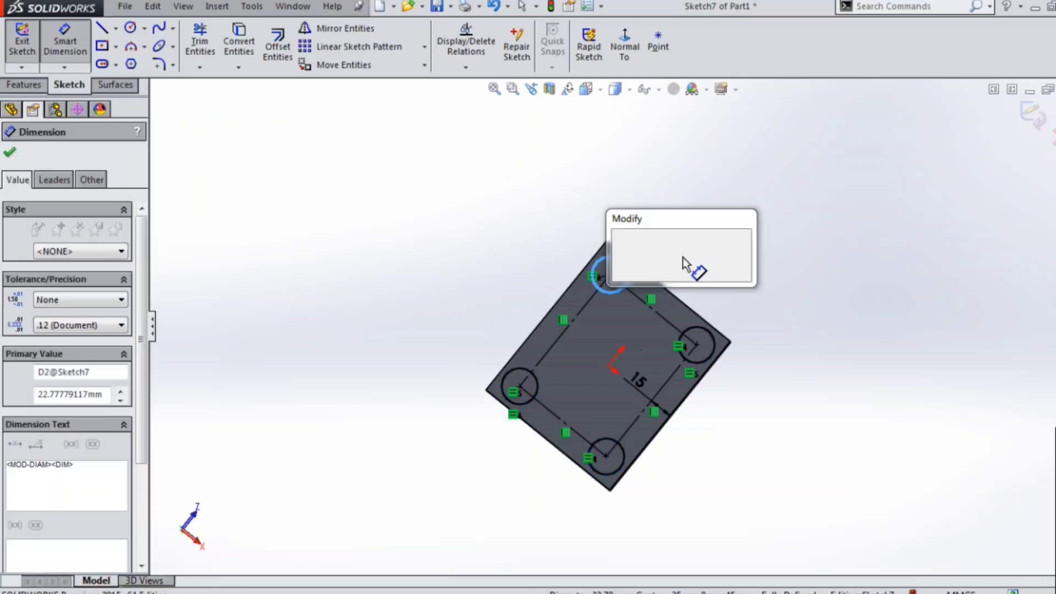
text(10)
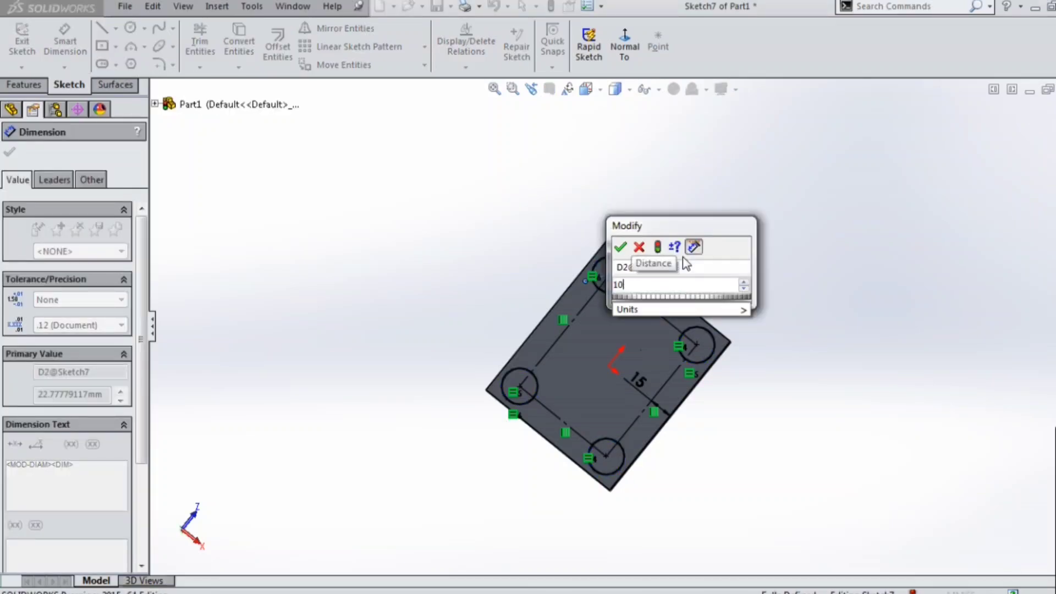
text(.5)
key(Return)
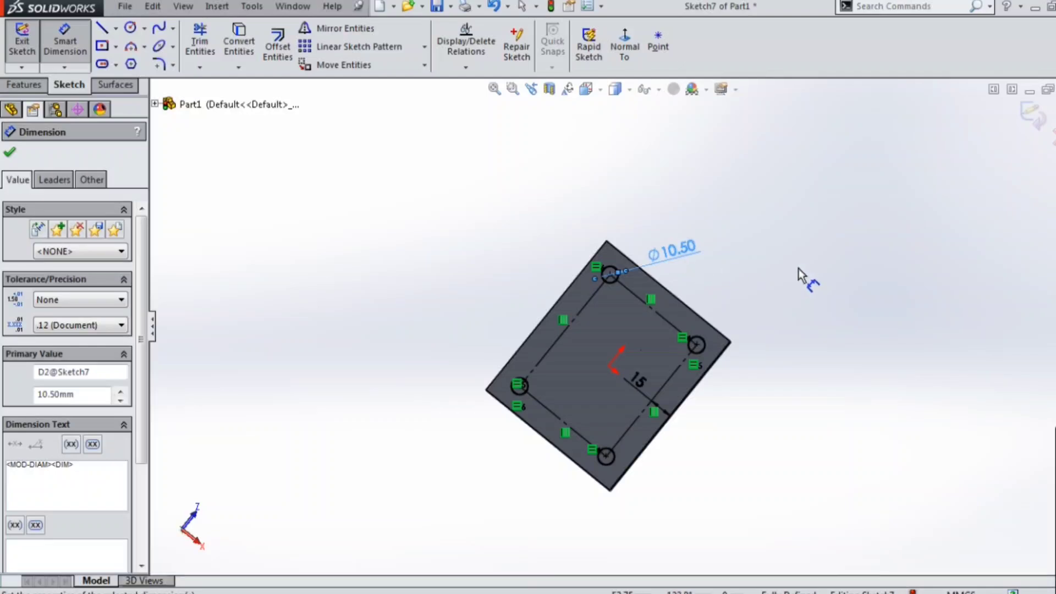
click(799, 269)
- Cut-extrude the four corner circles through the base plate with the Up To Next end condition
mouse_move(625, 247)
middle_down()
mouse_move(719, 500)
mouse_move(521, 375)
middle_up()
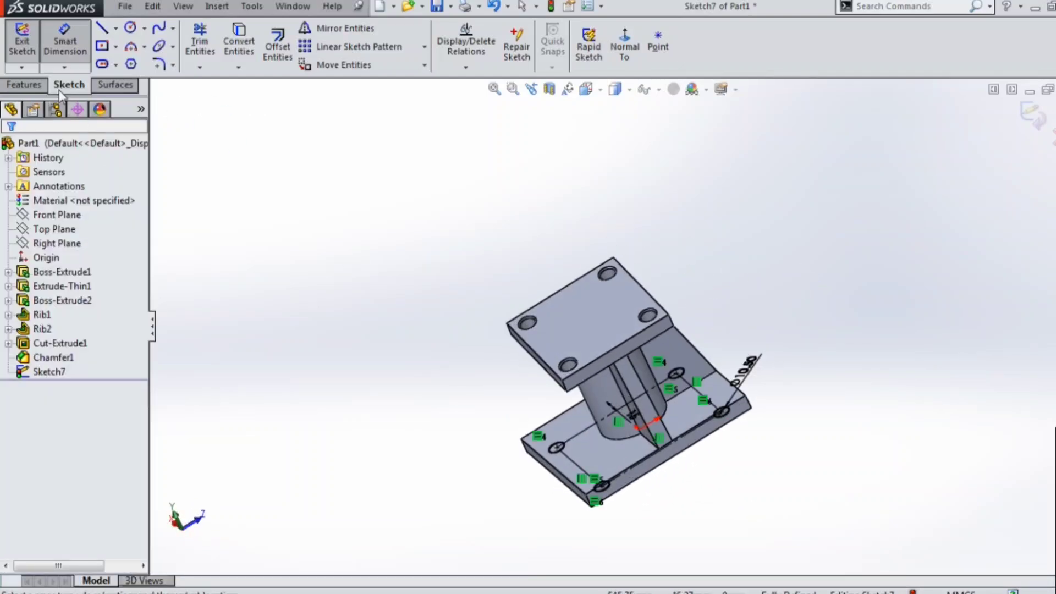
click(18, 83)
click(238, 47)
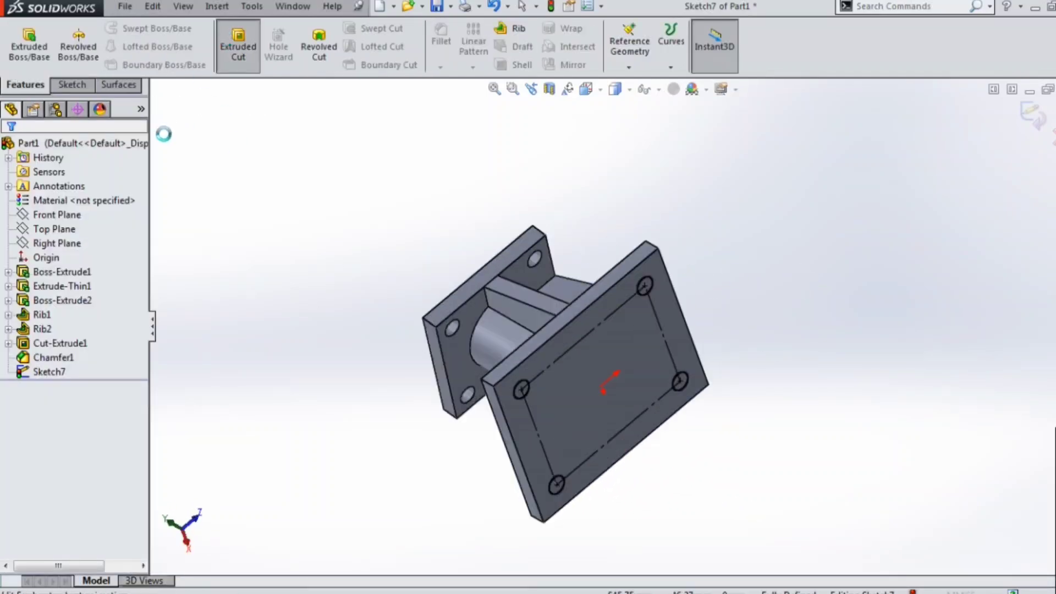
click(110, 250)
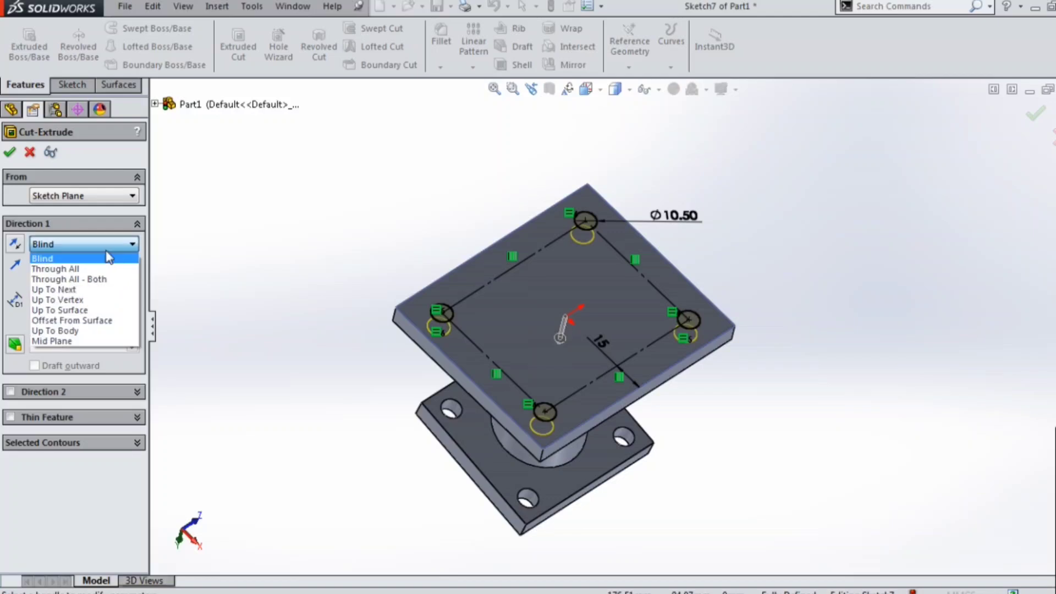
click(78, 286)
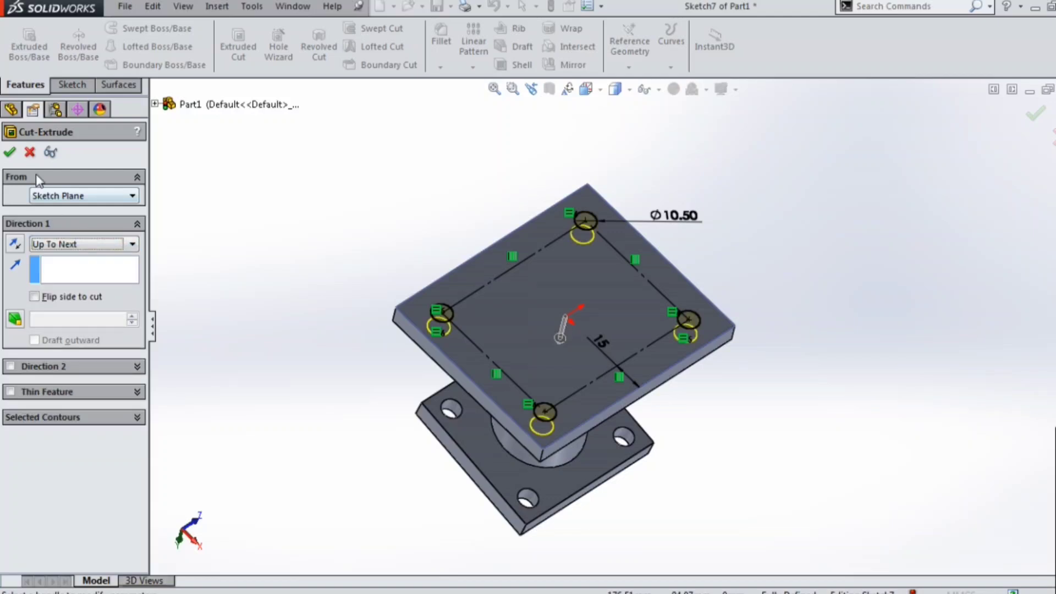
key(Return)
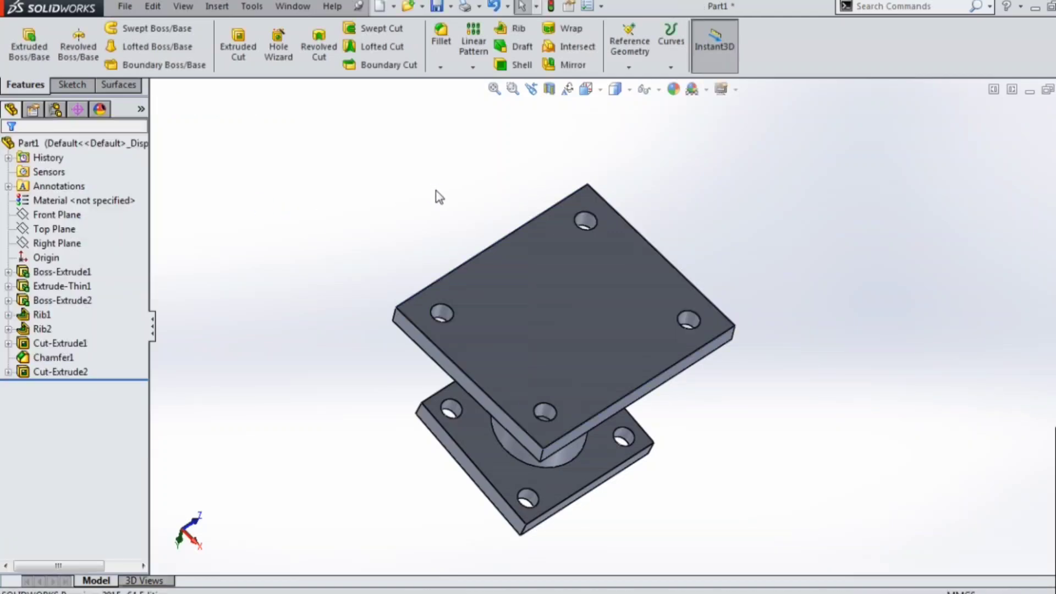
- Chamfer the upper edges of the four base plate holes and the base plate's entire underside face at 1 mm and 45 degrees
middle_drag(436, 196, 638, 313)
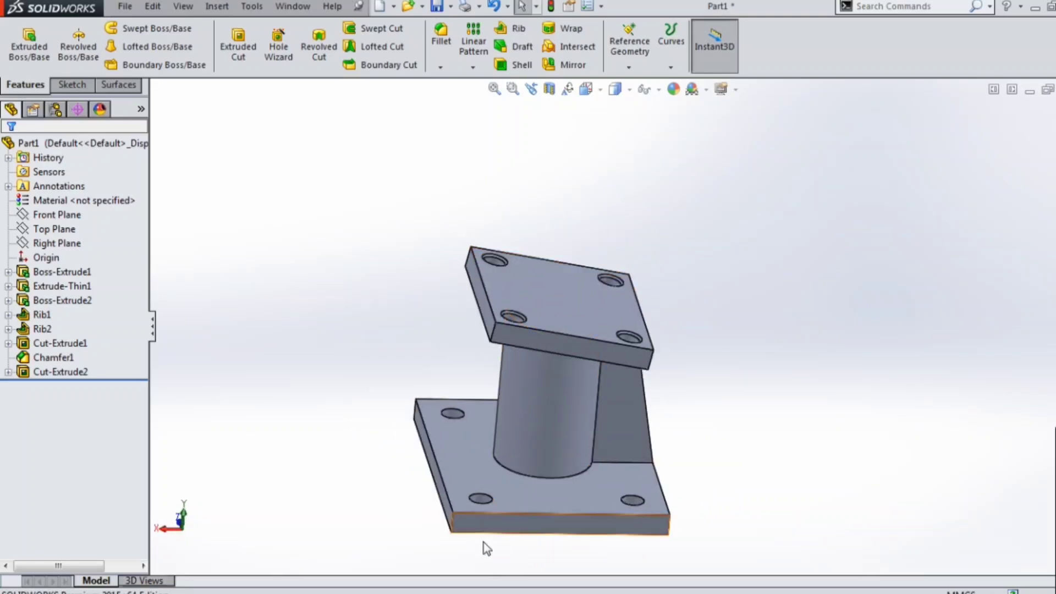
click(440, 67)
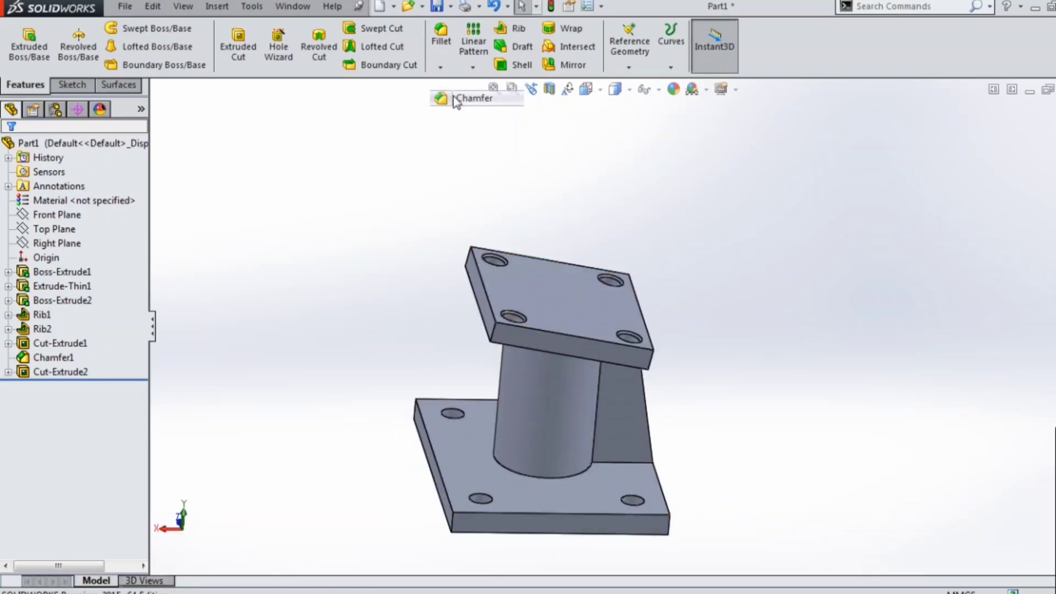
click(457, 102)
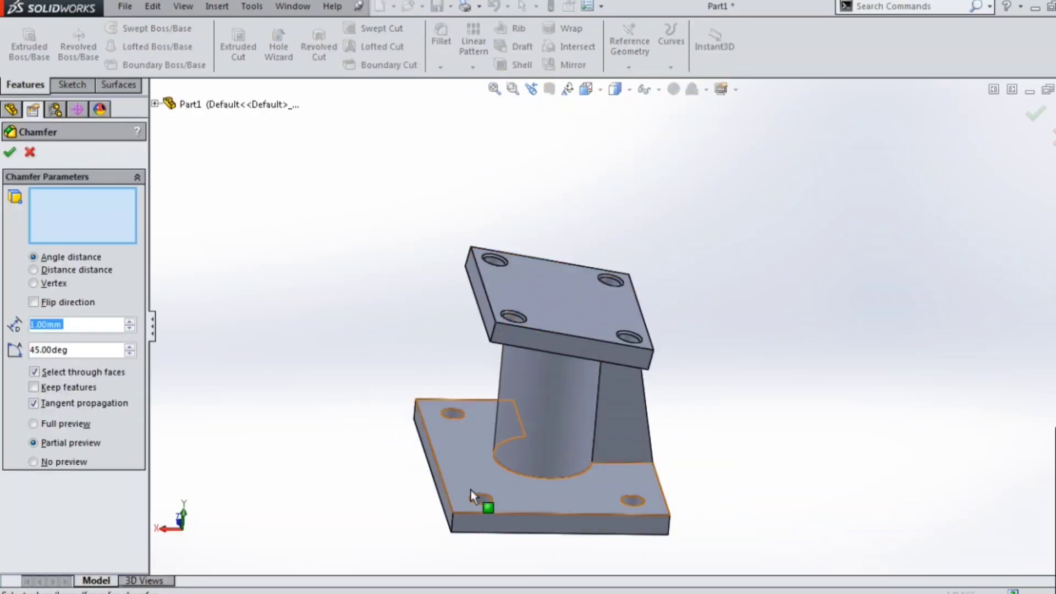
click(452, 415)
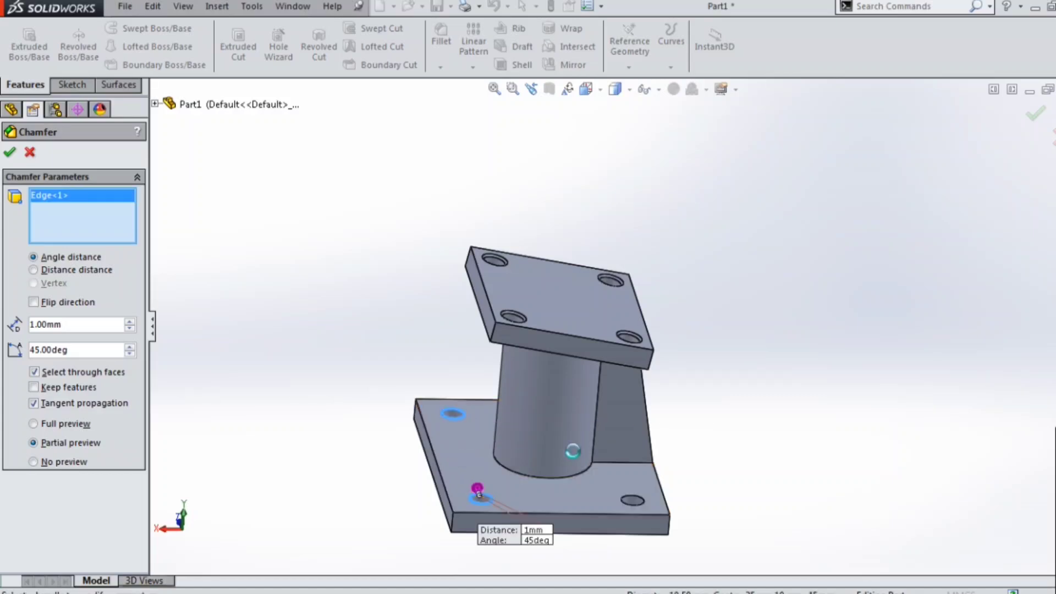
click(645, 500)
middle_drag(825, 461, 683, 495)
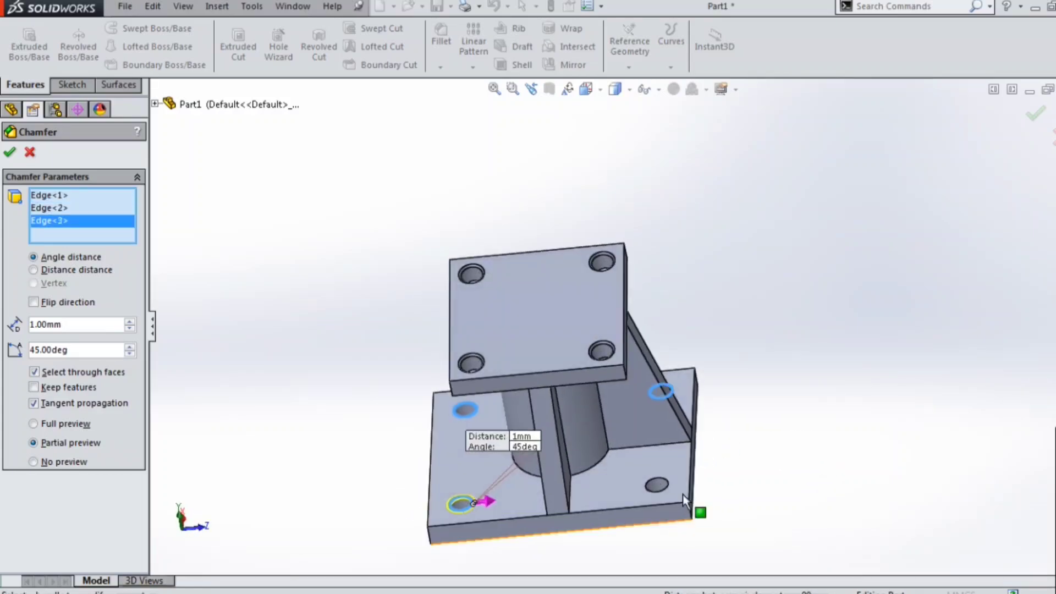
click(655, 485)
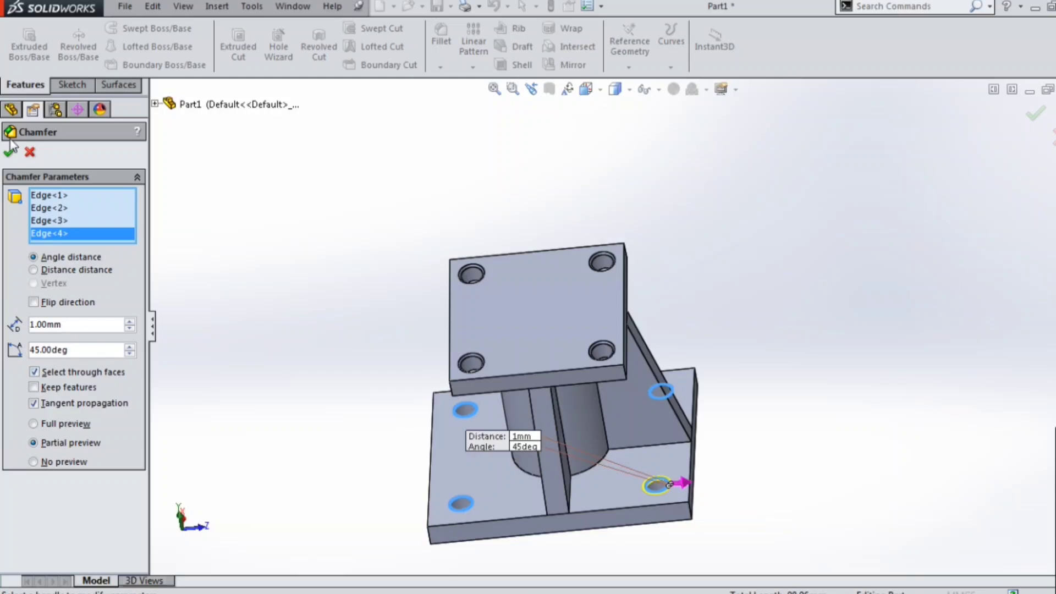
middle_drag(463, 352, 447, 297)
click(447, 296)
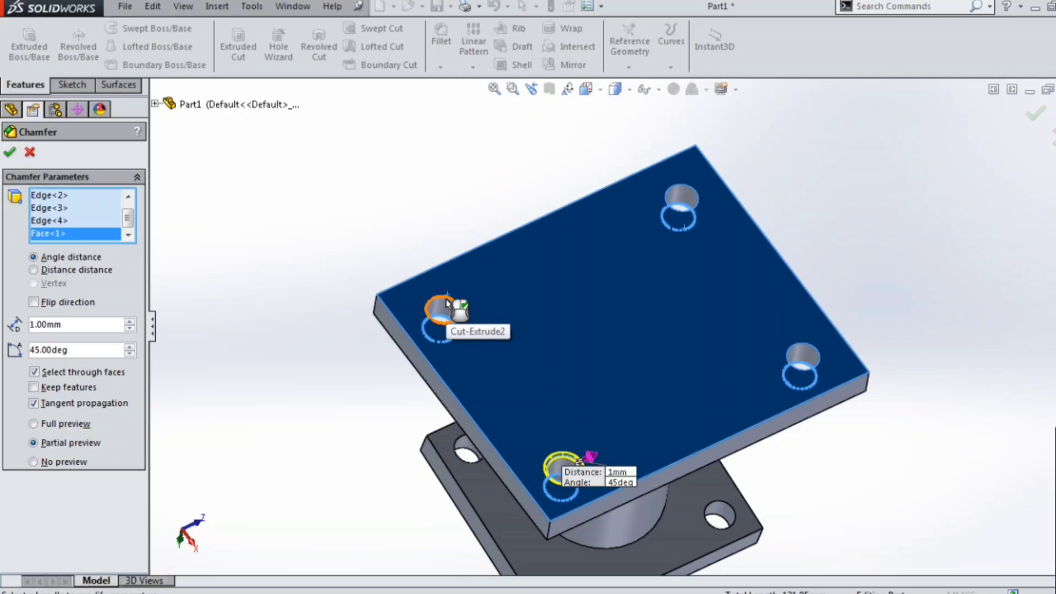
click(10, 154)
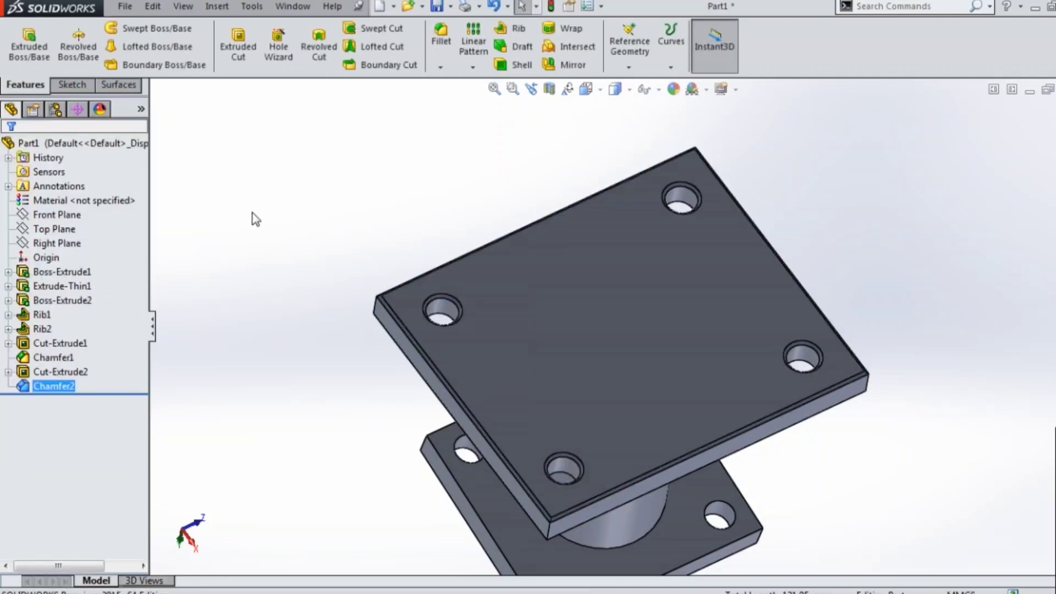
scroll(451, 314, up, 5)
scroll(548, 318, up, 5)
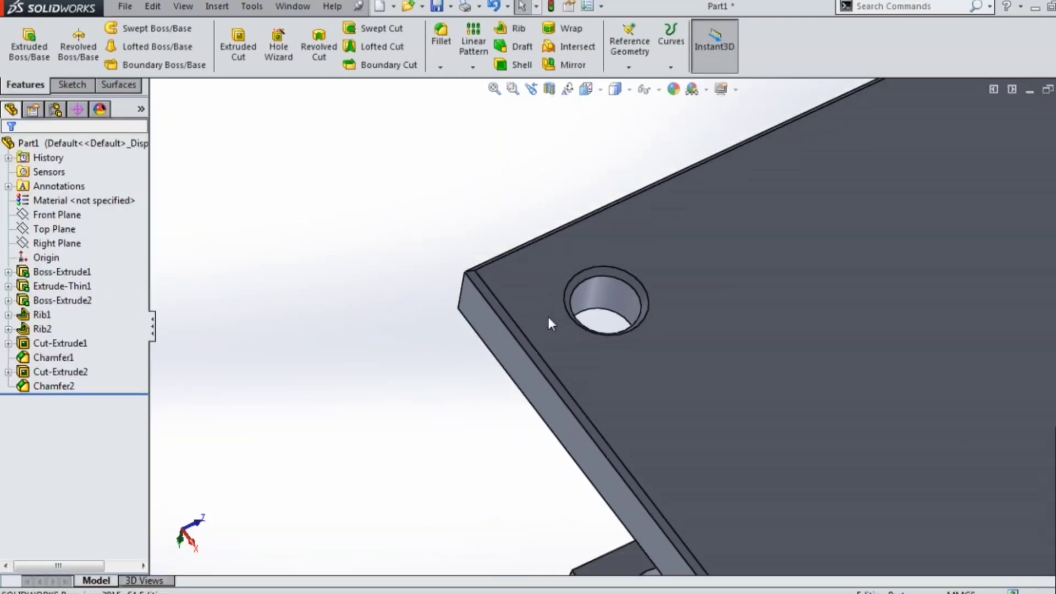
middle_drag(546, 314, 691, 344)
scroll(792, 347, up, 5)
scroll(643, 200, down, 3)
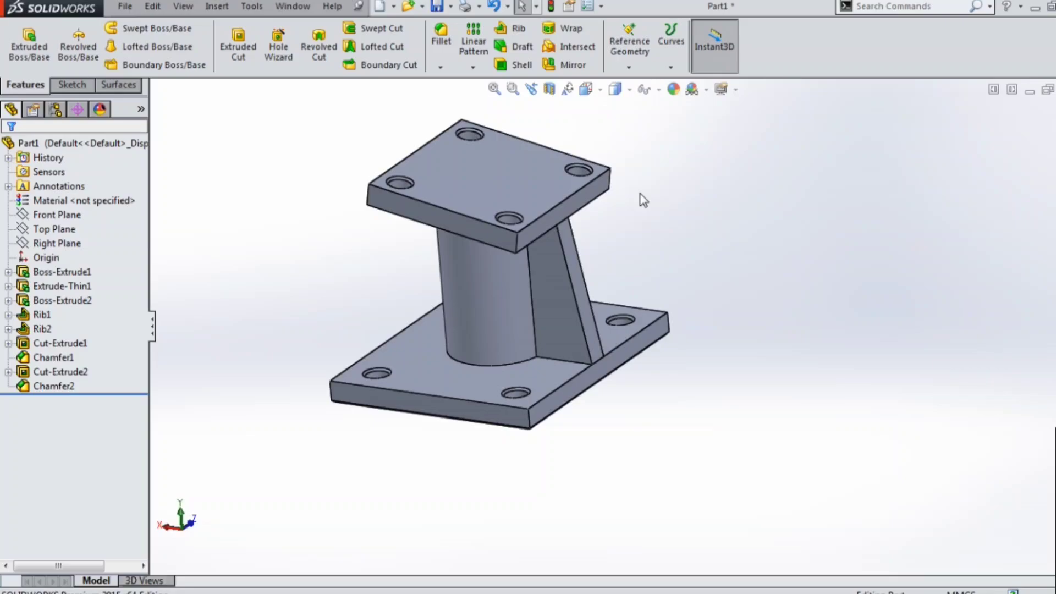